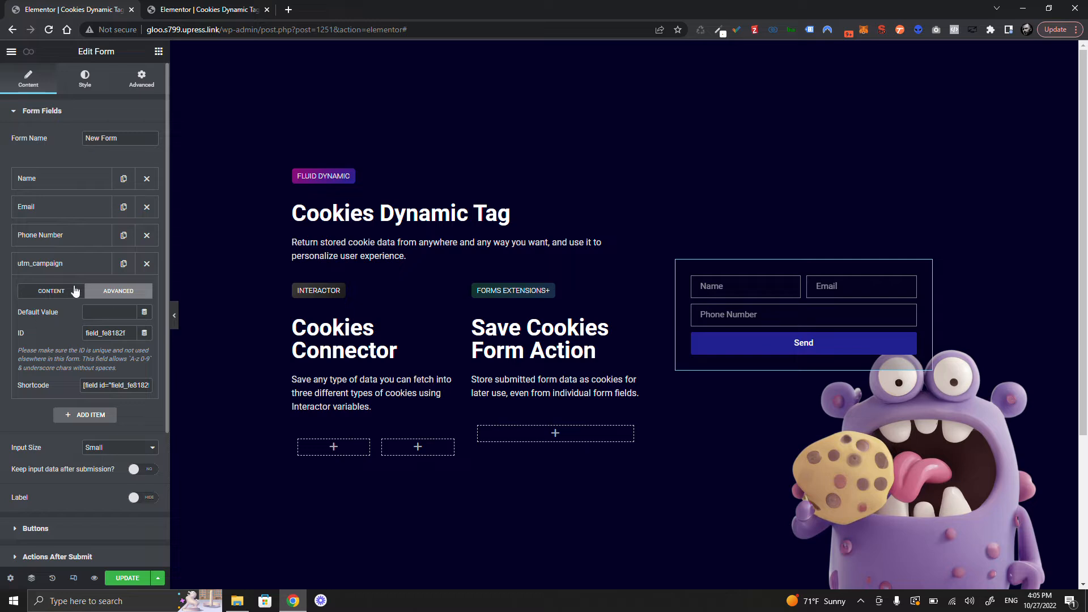
# - Set the utm_campaign field's default value to the Request Parameter tag, parameter name utm_campaign
pyautogui.click(145, 315)
pyautogui.scroll(-5, 91, 385)
pyautogui.scroll(3, 90, 391)
pyautogui.click(88, 375)
pyautogui.click(114, 316)
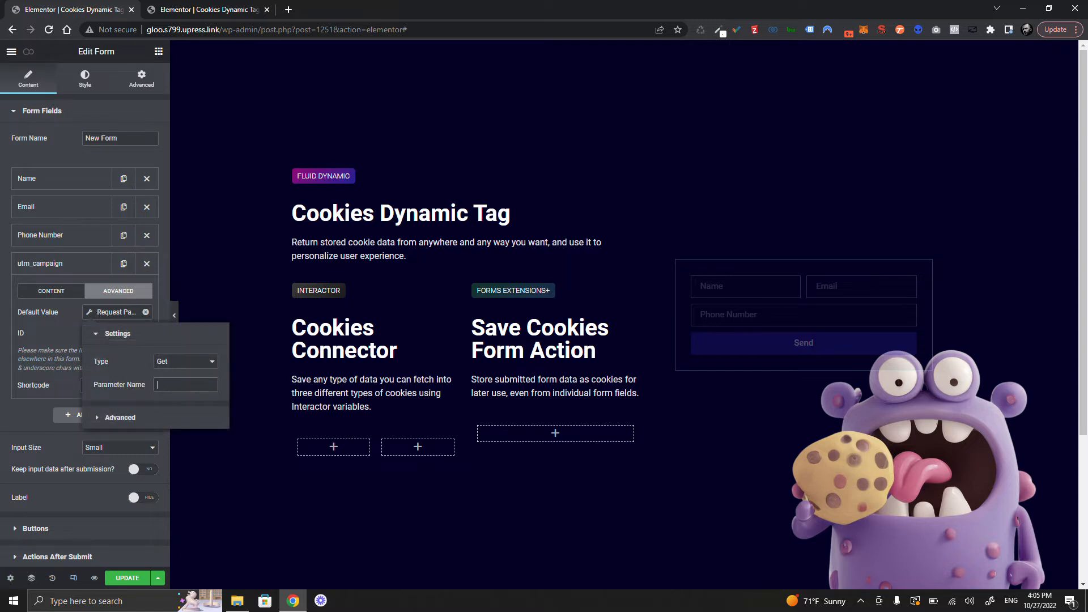
pyautogui.write('utm_campaign')
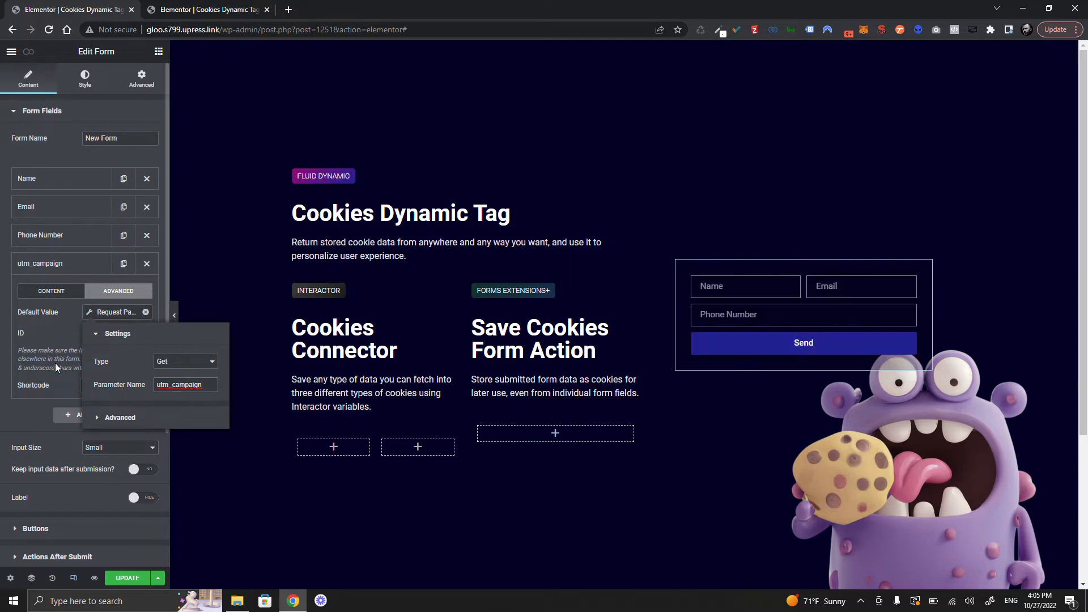
# - Collapse the field and open a preview of the page in a new tab
pyautogui.click(64, 266)
pyautogui.click(94, 577)
pyautogui.click(350, 30)
# - Change the preview address query to utm_campaign=mycampaign
pyautogui.moveTo(350, 30); pyautogui.dragTo(736, 20)
pyautogui.press('Right')
pyautogui.hotkey('shift', 'Left')
pyautogui.hotkey('shift', 'Left')
pyautogui.hotkey('shift', 'Left')
pyautogui.hotkey('shift', 'Left')
pyautogui.hotkey('shift', 'Left')
pyautogui.hotkey('shift', 'Left')
pyautogui.hotkey('shift', 'Left')
pyautogui.hotkey('shift', 'Left')
pyautogui.hotkey('shift', 'Left')
pyautogui.hotkey('shift', 'Left')
pyautogui.hotkey('shift', 'Left')
pyautogui.hotkey('shift', 'Left')
pyautogui.hotkey('shift', 'Left')
pyautogui.hotkey('shift', 'Left')
pyautogui.hotkey('shift', 'Left')
pyautogui.hotkey('shift', 'Left')
pyautogui.hotkey('shift', 'Left')
pyautogui.hotkey('shift', 'Left')
pyautogui.hotkey('shift', 'Left')
pyautogui.hotkey('shift', 'Left')
pyautogui.hotkey('shift', 'Left')
pyautogui.hotkey('shift', 'Left')
pyautogui.hotkey('shift', 'Left')
pyautogui.hotkey('shift', 'Left')
pyautogui.hotkey('shift', 'Left')
pyautogui.hotkey('shift', 'Left')
pyautogui.hotkey('shift', 'Left')
pyautogui.hotkey('shift', 'Left')
pyautogui.hotkey('shift', 'Left')
pyautogui.hotkey('shift', 'Left')
pyautogui.hotkey('shift', 'Left')
pyautogui.hotkey('shift', 'Left')
pyautogui.hotkey('shift', 'Left')
pyautogui.hotkey('shift', 'Left')
pyautogui.hotkey('shift', 'Left')
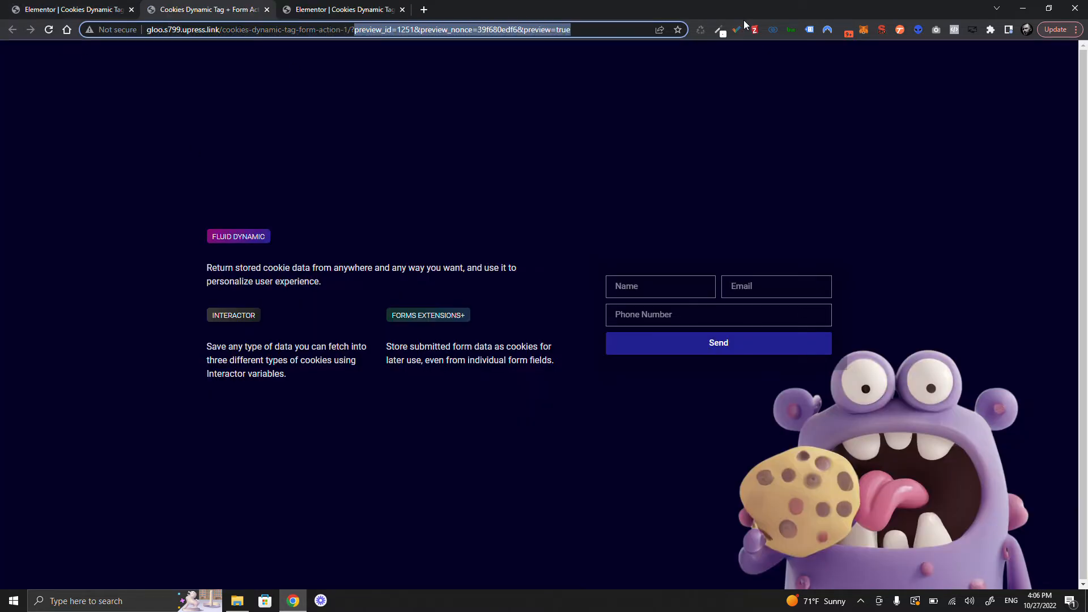
pyautogui.write('utm_campaign=')
pyautogui.write('mycampaign')
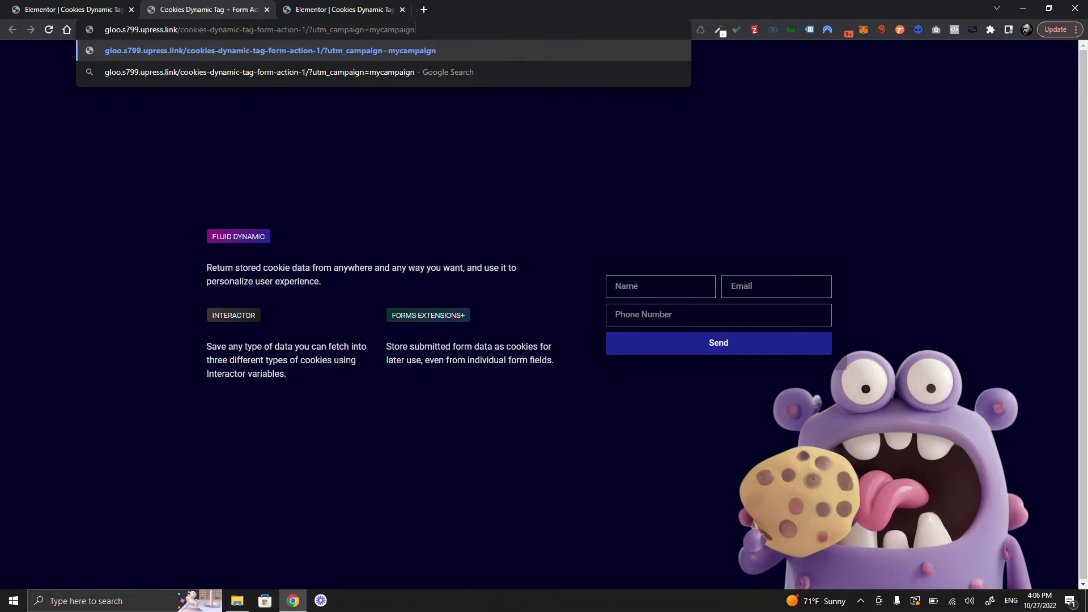
# - Copy the full campaign address and expand the utm_campaign field back in the editor
pyautogui.hotkey('ctrl', 'a')
pyautogui.press('super+c')
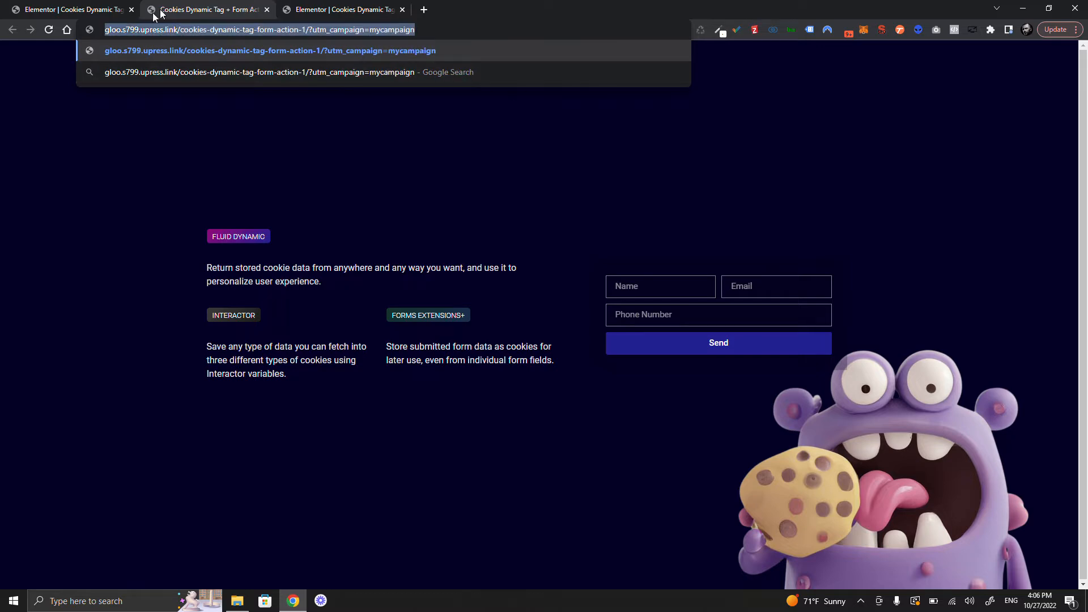
pyautogui.click(119, 8)
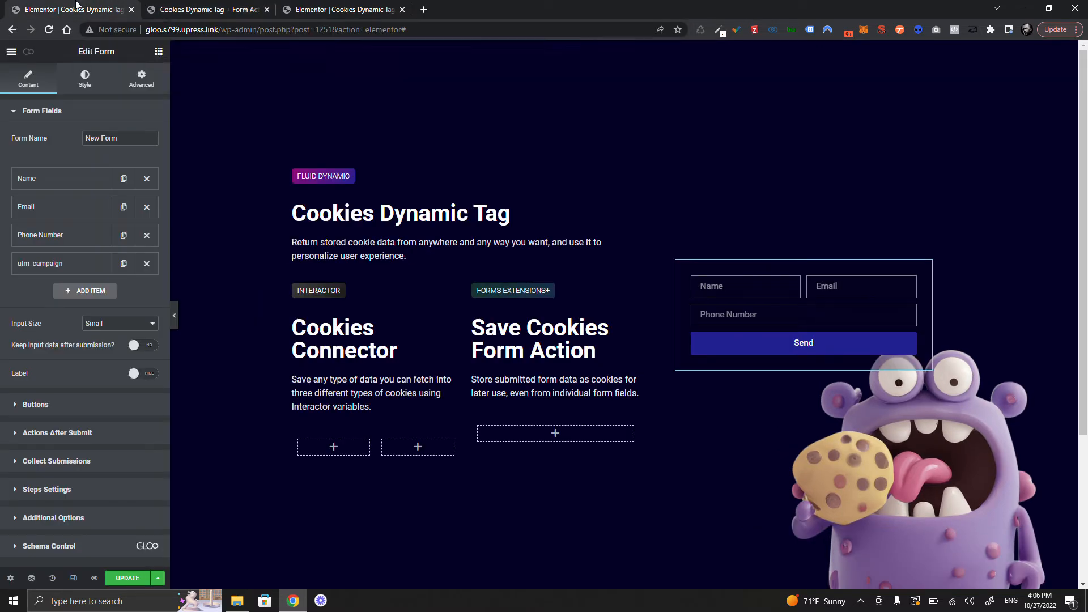
pyautogui.click(63, 269)
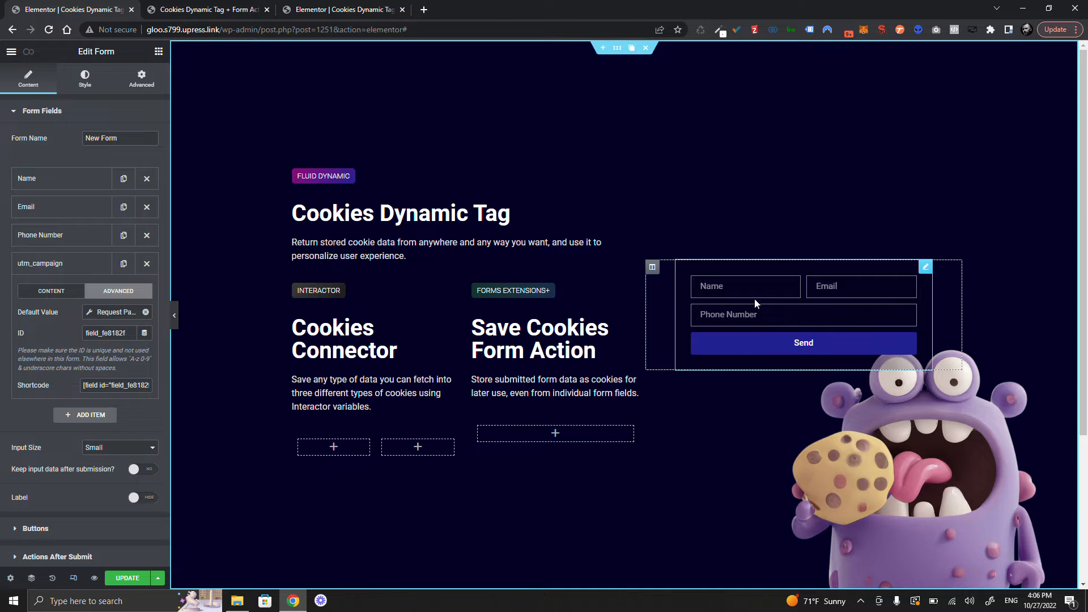
# - In Actions After Submit, remove Collect Submissions and add the Save Cookies Form Action
pyautogui.click(76, 268)
pyautogui.scroll(-1, 89, 245)
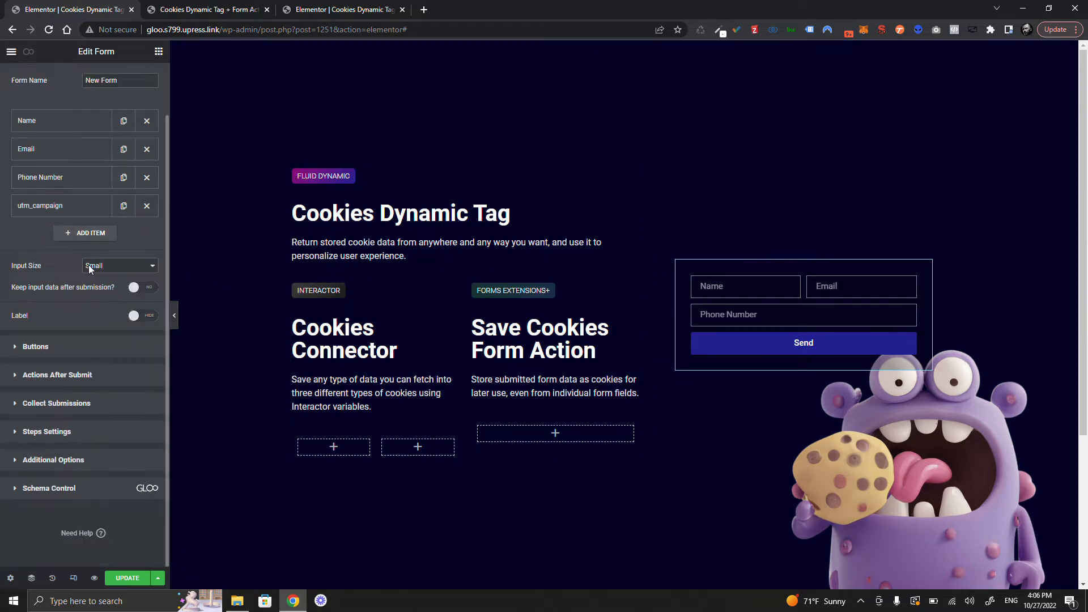
pyautogui.click(92, 376)
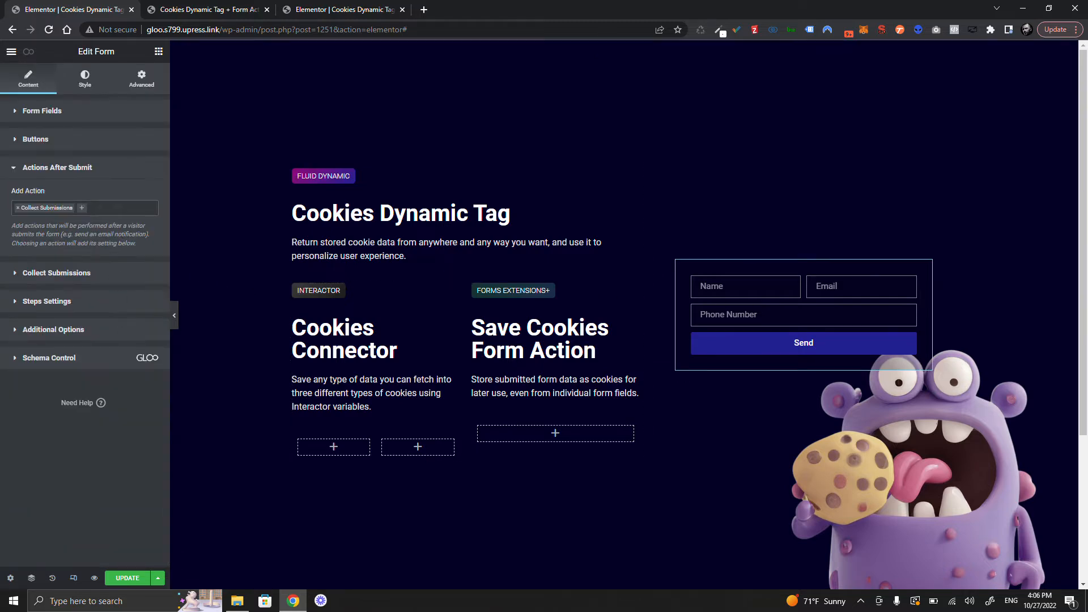
pyautogui.click(45, 210)
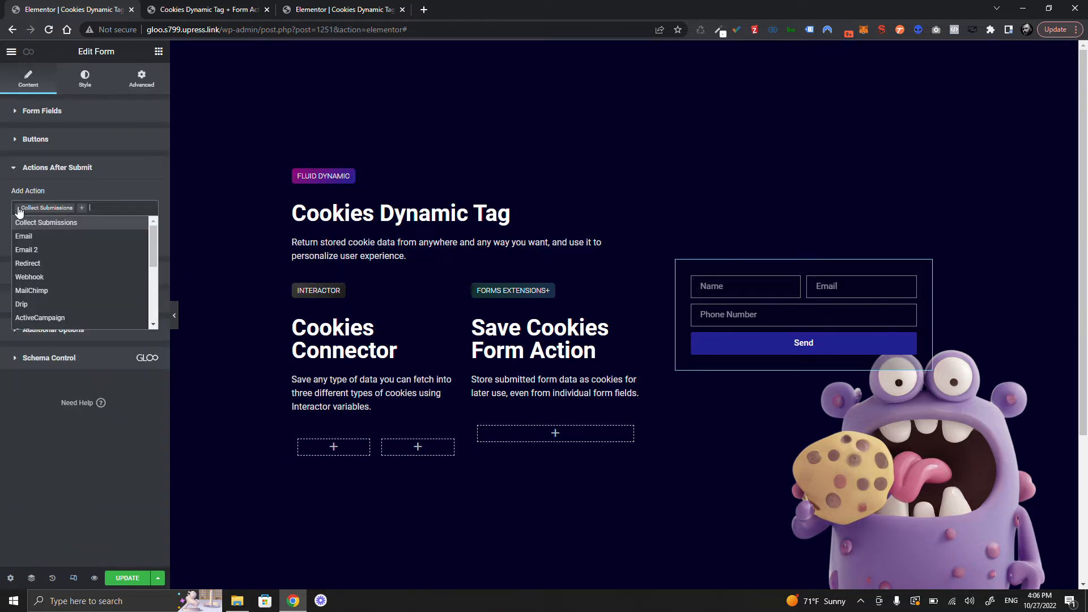
pyautogui.click(19, 208)
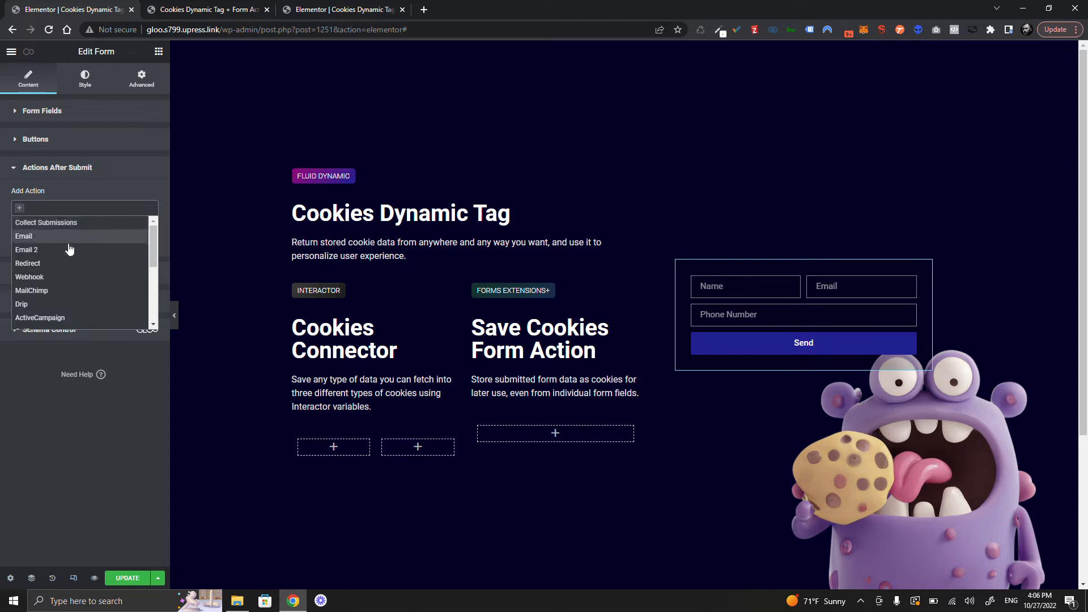
pyautogui.scroll(-5, 72, 306)
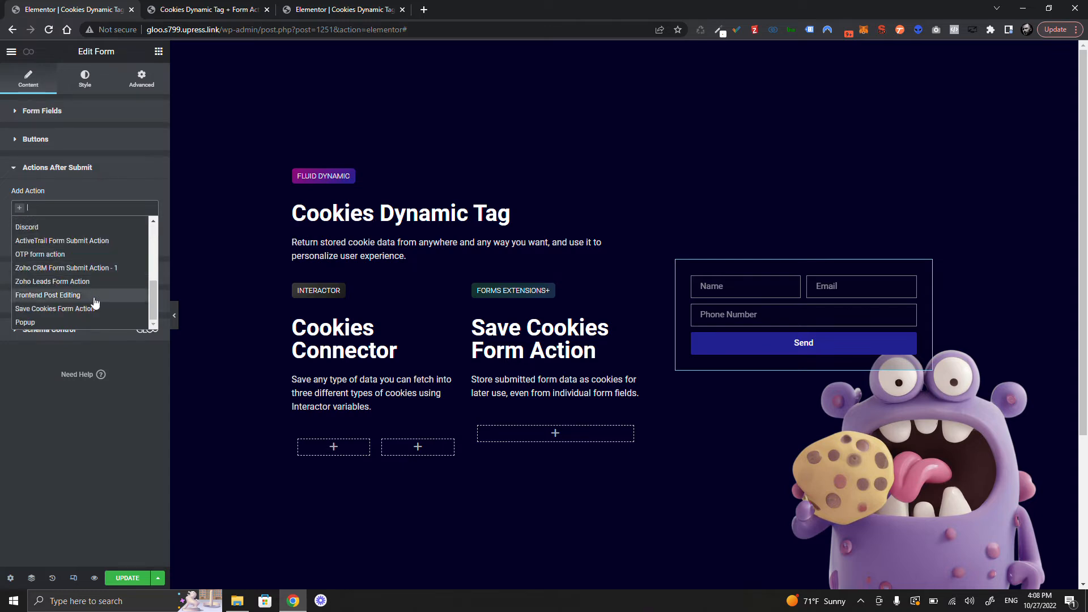
pyautogui.click(62, 310)
# - Expand the Save Cookies Form Action and keep its Cookie Type on Cookies
pyautogui.click(67, 278)
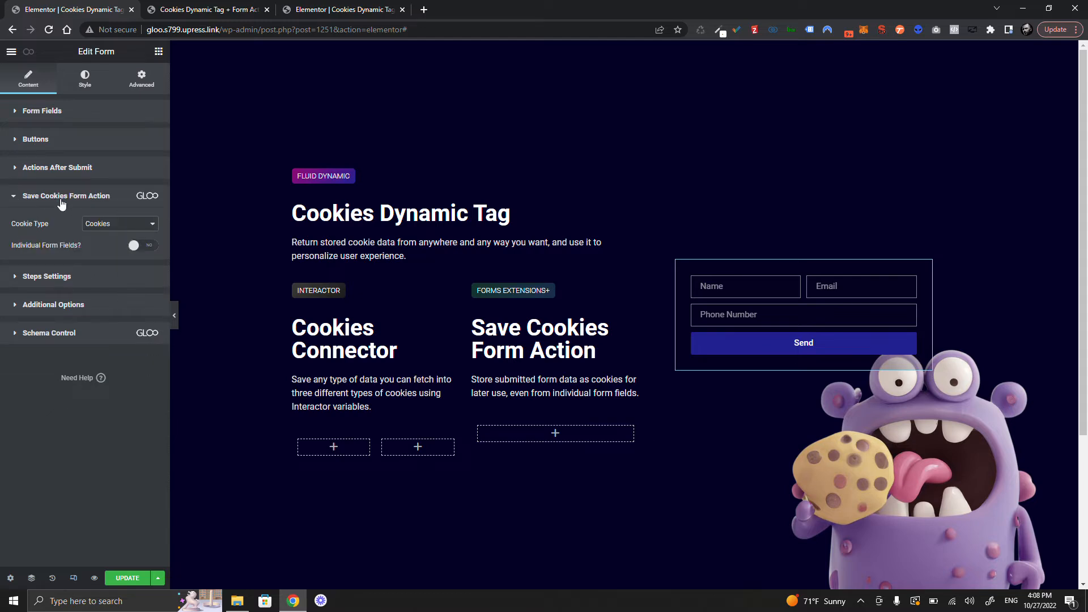
pyautogui.click(120, 227)
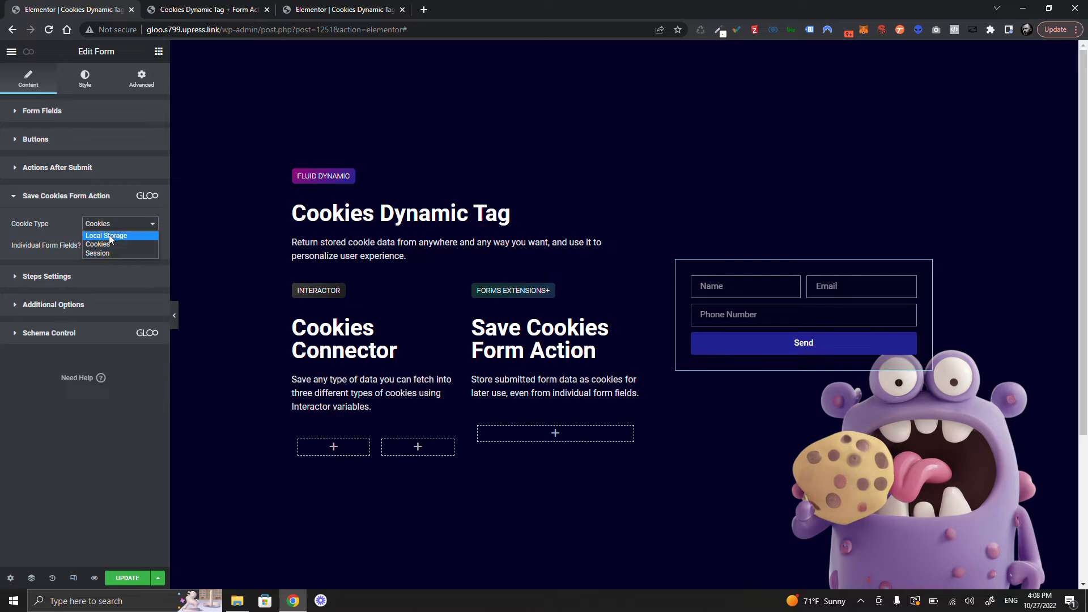
pyautogui.click(126, 245)
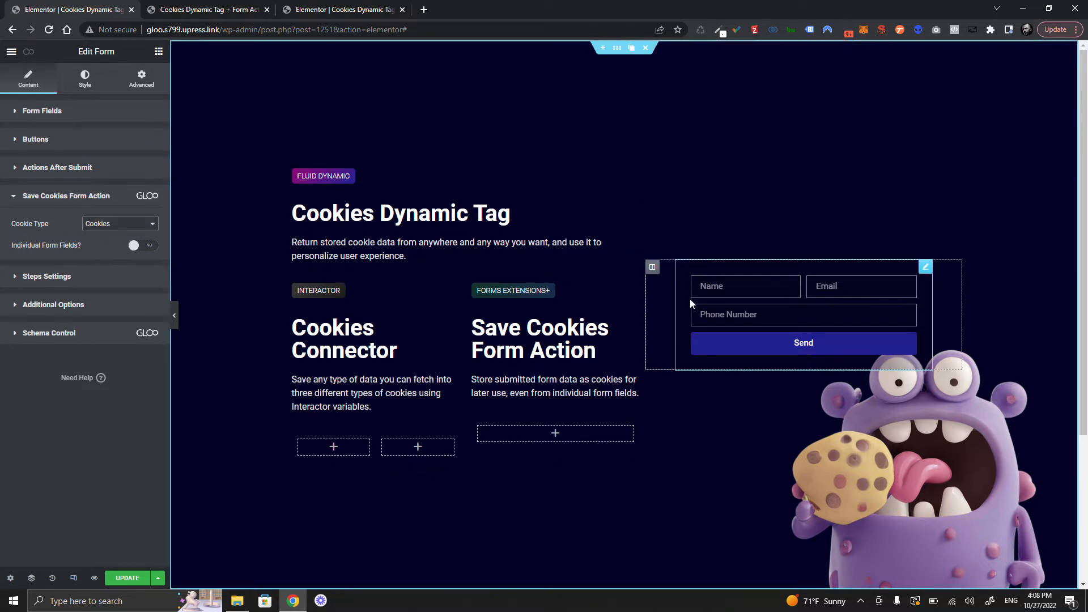
# - Turn on Individual Form Fields with field ID utm_campaign and update the page
pyautogui.click(140, 245)
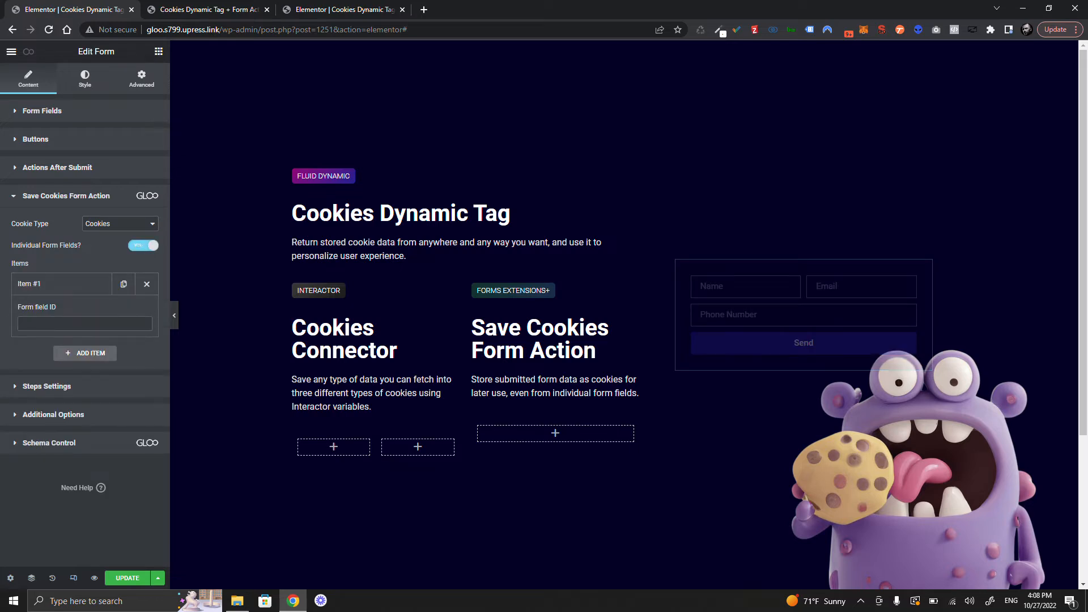
pyautogui.click(86, 327)
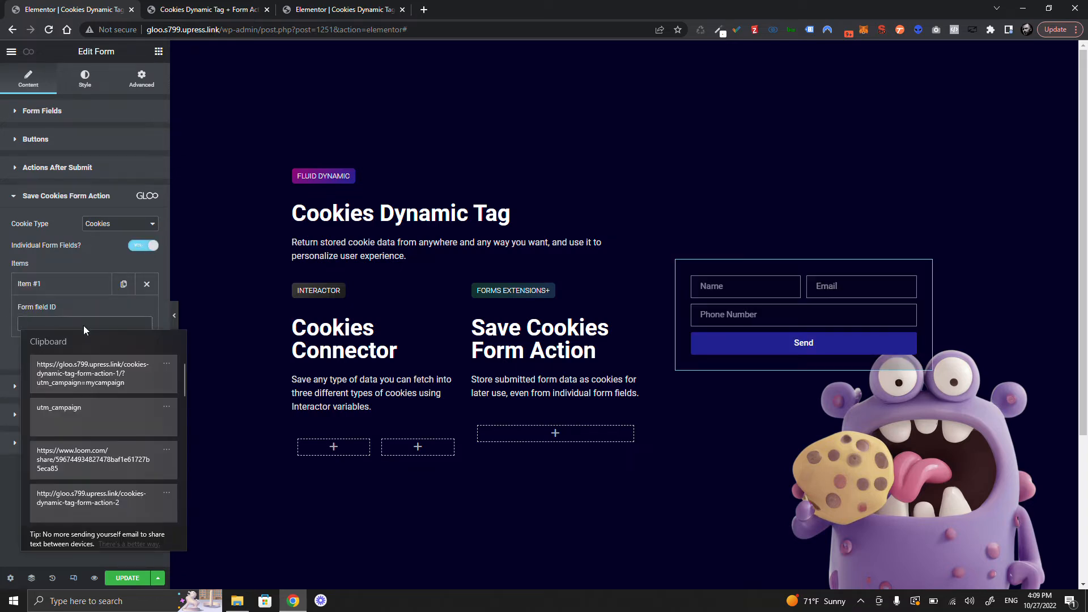
pyautogui.click(109, 417)
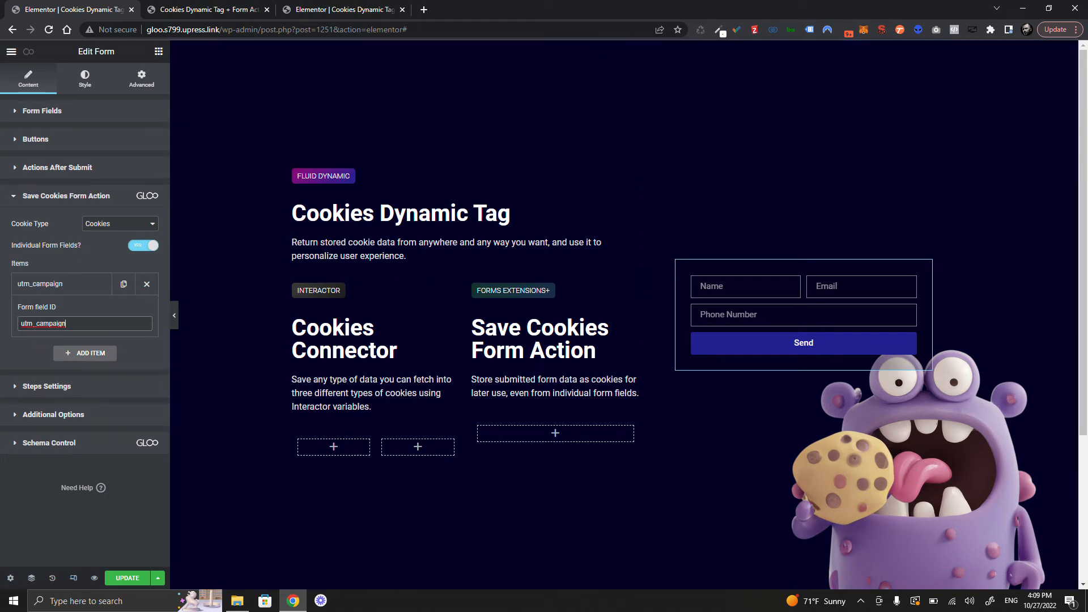
pyautogui.click(128, 578)
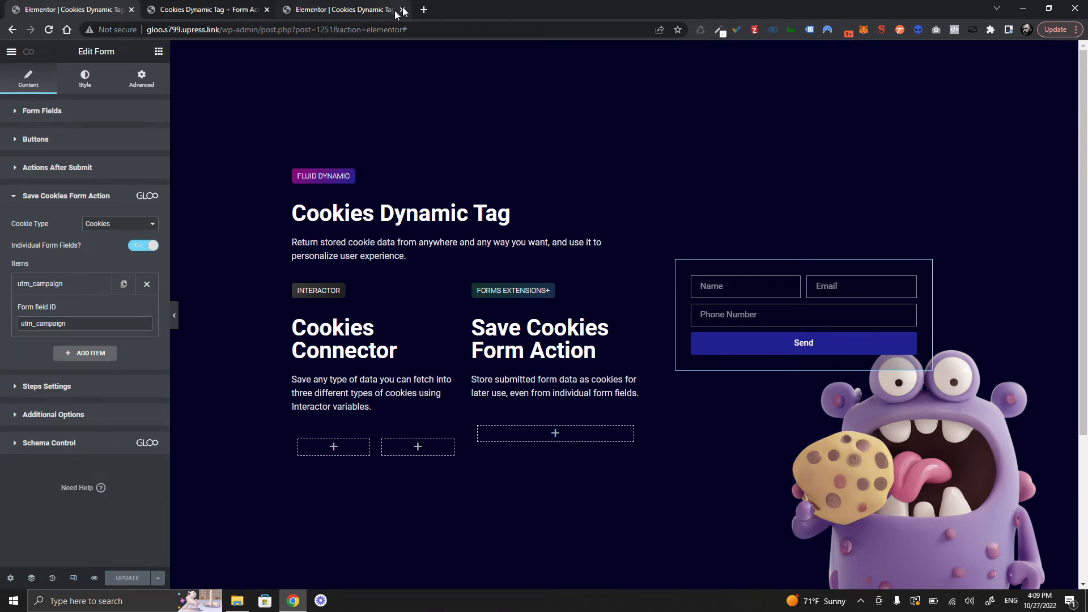
# - Paste the copied mycampaign address into the preview tab, then reopen Actions After Submit in the editor
pyautogui.click(187, 9)
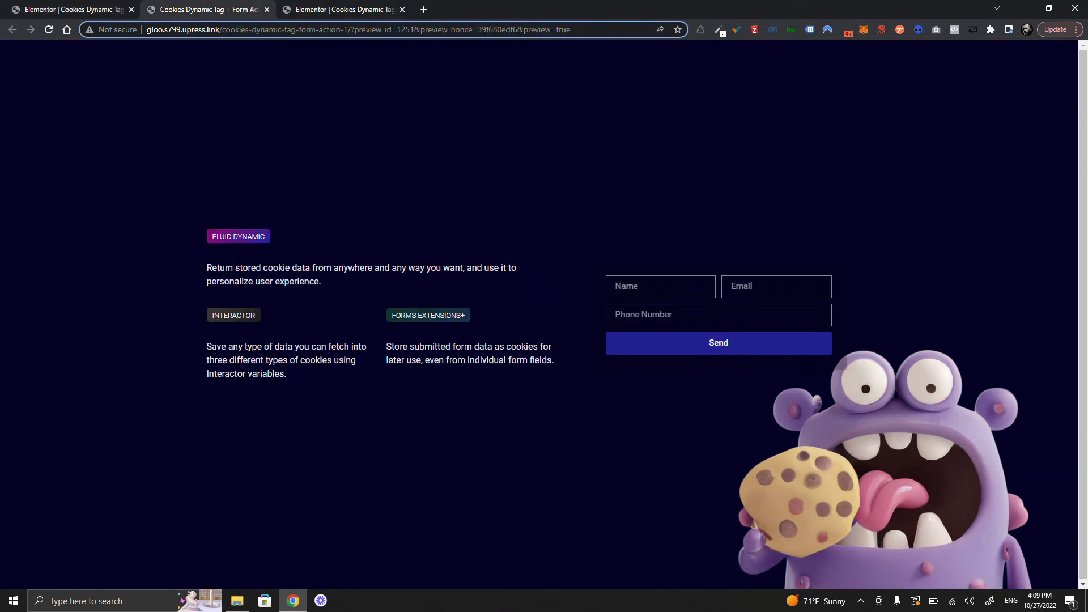
pyautogui.click(253, 29)
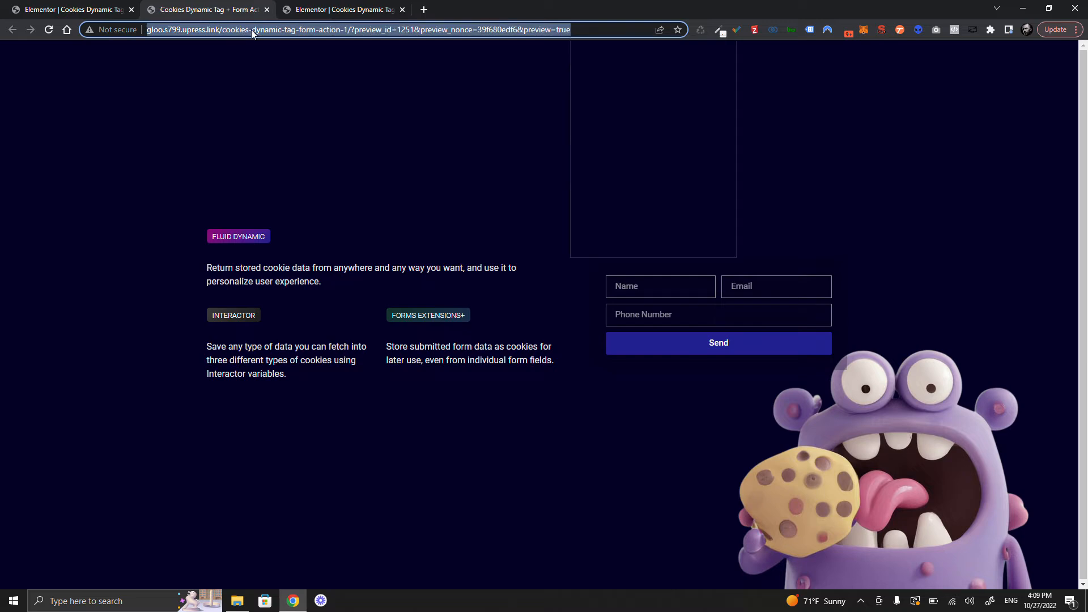
pyautogui.press('super+v')
pyautogui.click(686, 131)
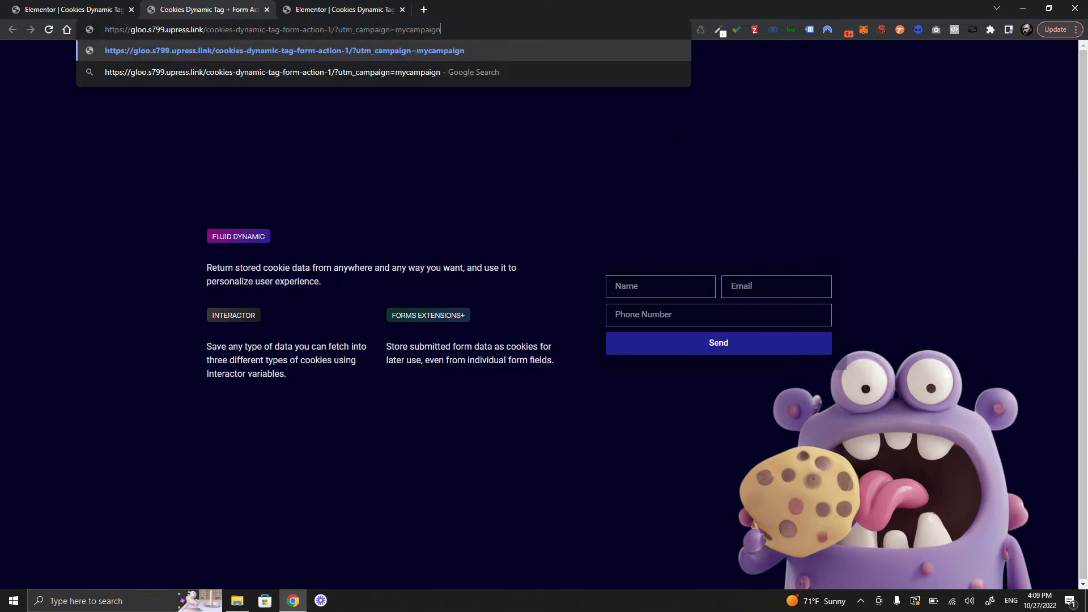
pyautogui.moveTo(395, 29); pyautogui.dragTo(440, 29)
pyautogui.click(85, 8)
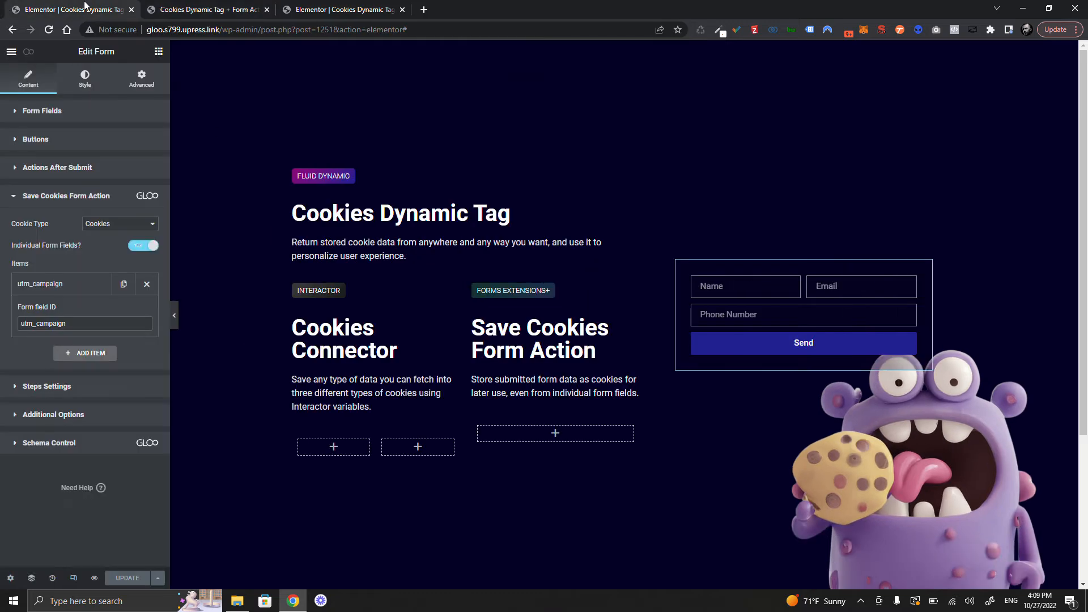
pyautogui.click(73, 170)
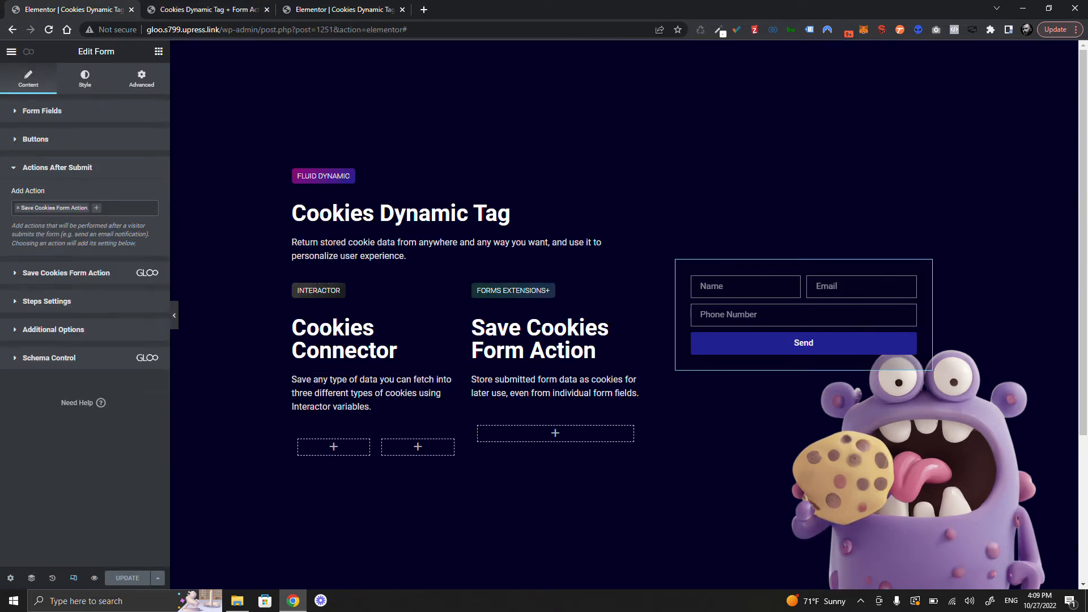
# - Add a Redirect action pointing to the cookies-dynamic-tag-form-action-2 page
pyautogui.click(117, 208)
pyautogui.scroll(3, 83, 272)
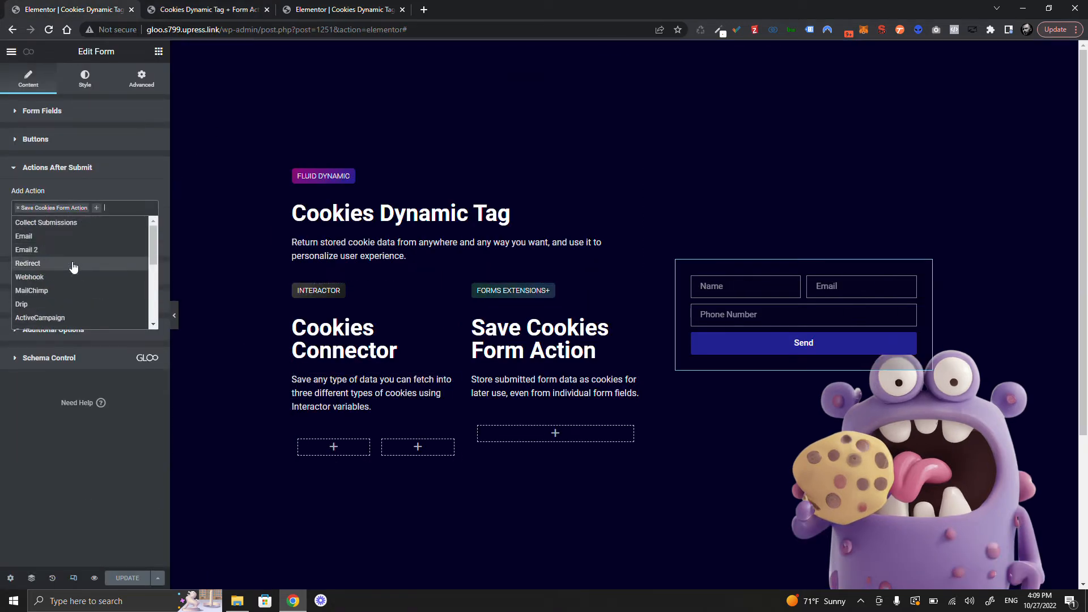
pyautogui.click(74, 263)
pyautogui.click(91, 237)
pyautogui.press('super+v')
pyautogui.scroll(-2, 121, 366)
pyautogui.click(120, 379)
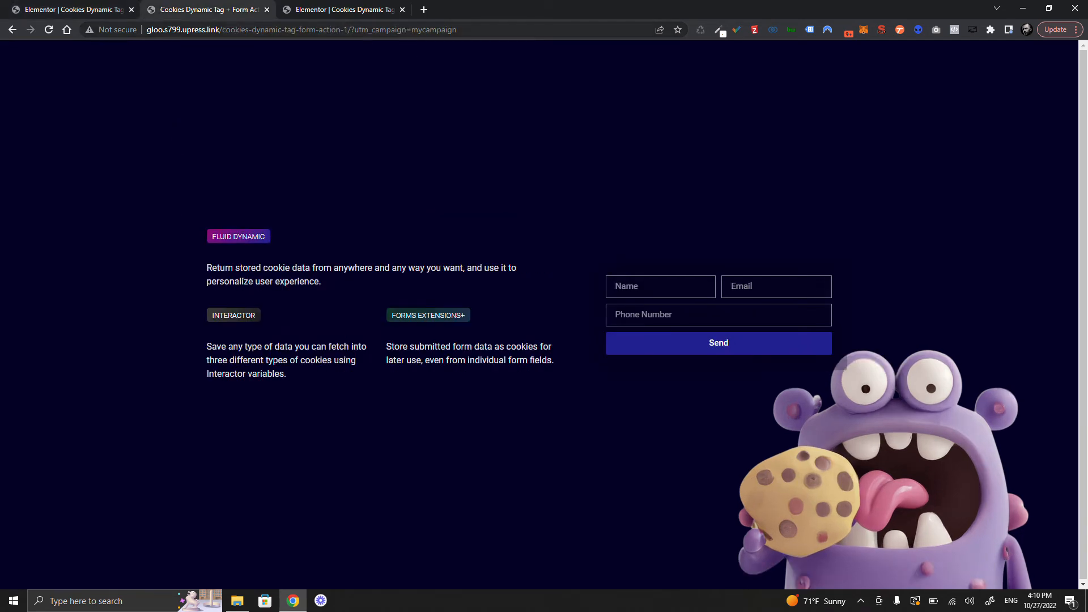
pyautogui.moveTo(354, 30); pyautogui.dragTo(457, 30)
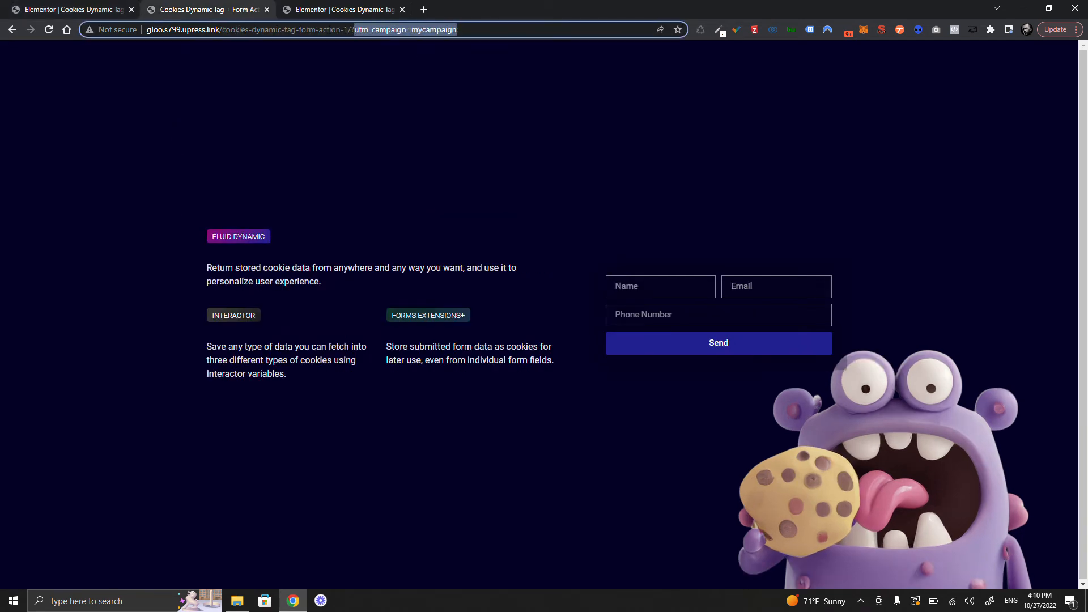
# - Fill in a name, email and phone number on the live form and send it
pyautogui.click(660, 286)
pyautogui.write('Gloo')
pyautogui.press('Tab')
pyautogui.write('ooo')
pyautogui.press('Tab')
pyautogui.write('055-555')
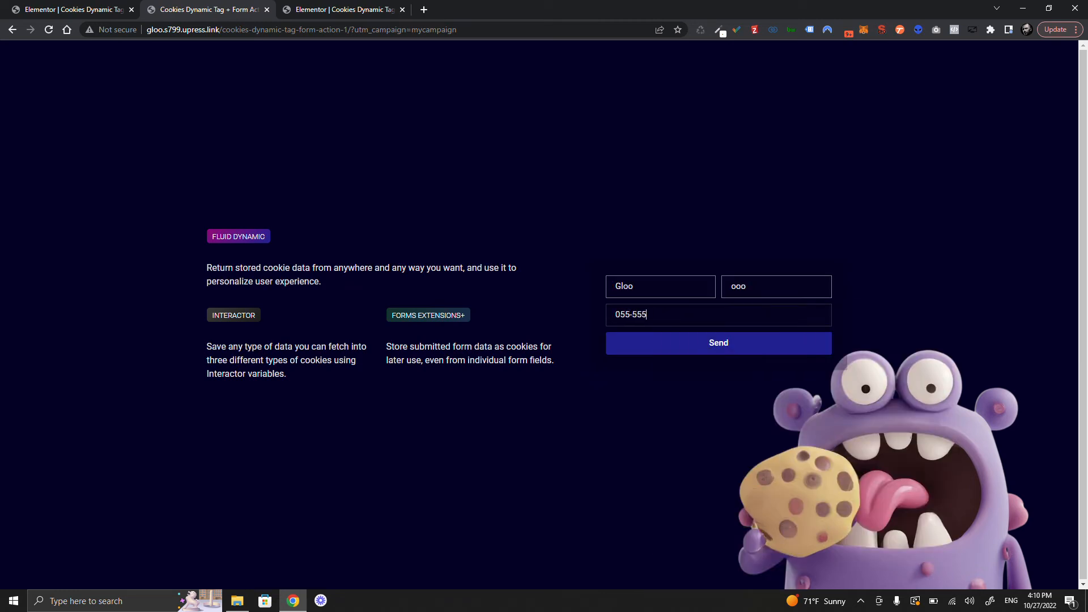
pyautogui.click(682, 342)
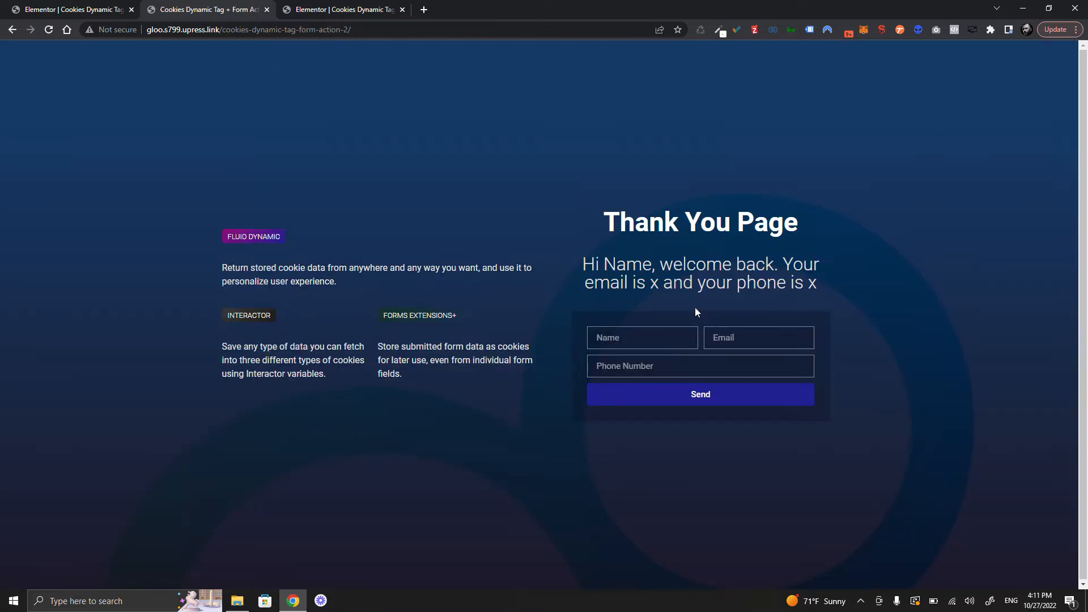
# - Check in DevTools Application > Cookies that utm_campaign holds mycampaign, then return to the editor
pyautogui.rightClick(540, 205)
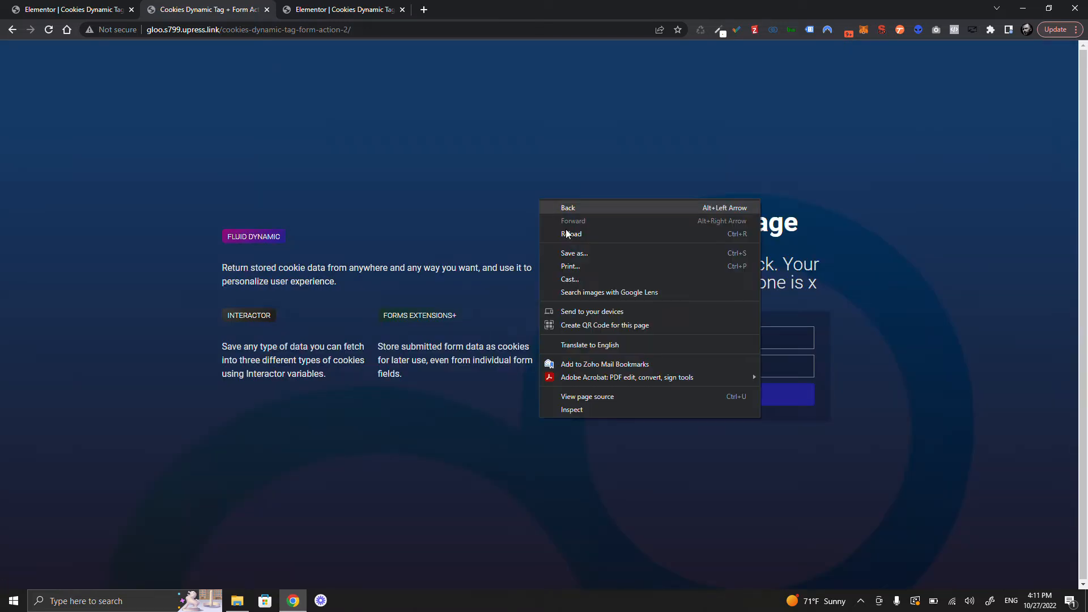
pyautogui.click(576, 409)
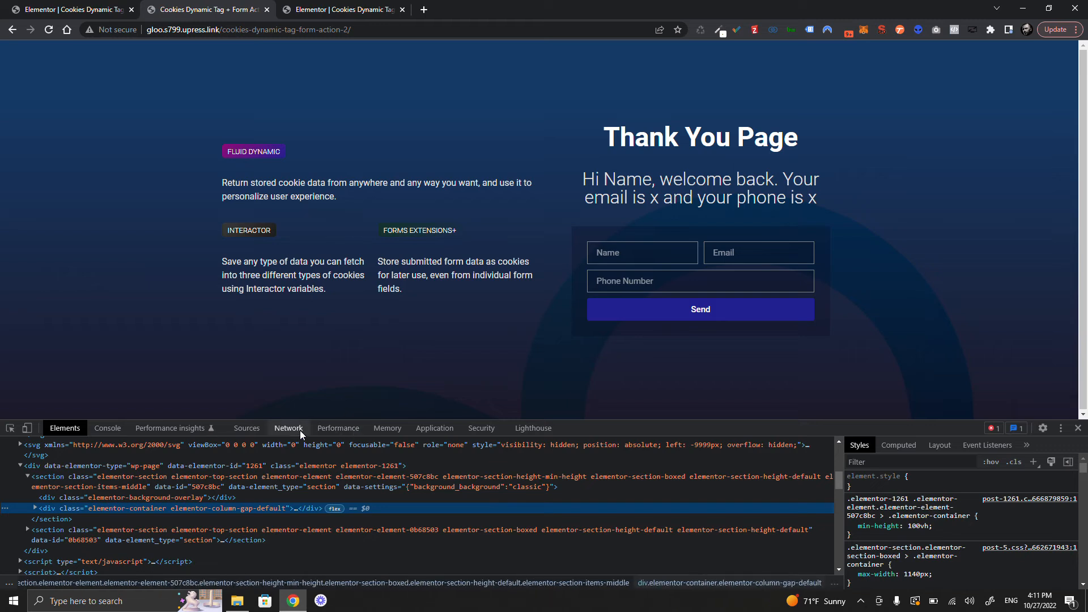
pyautogui.click(443, 430)
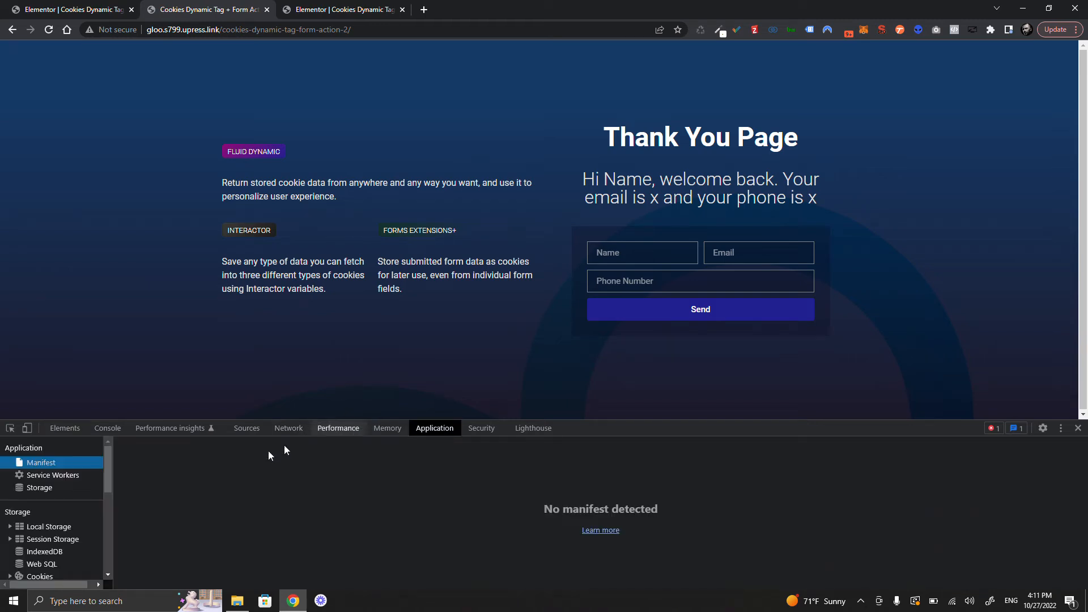
pyautogui.scroll(-1, 74, 507)
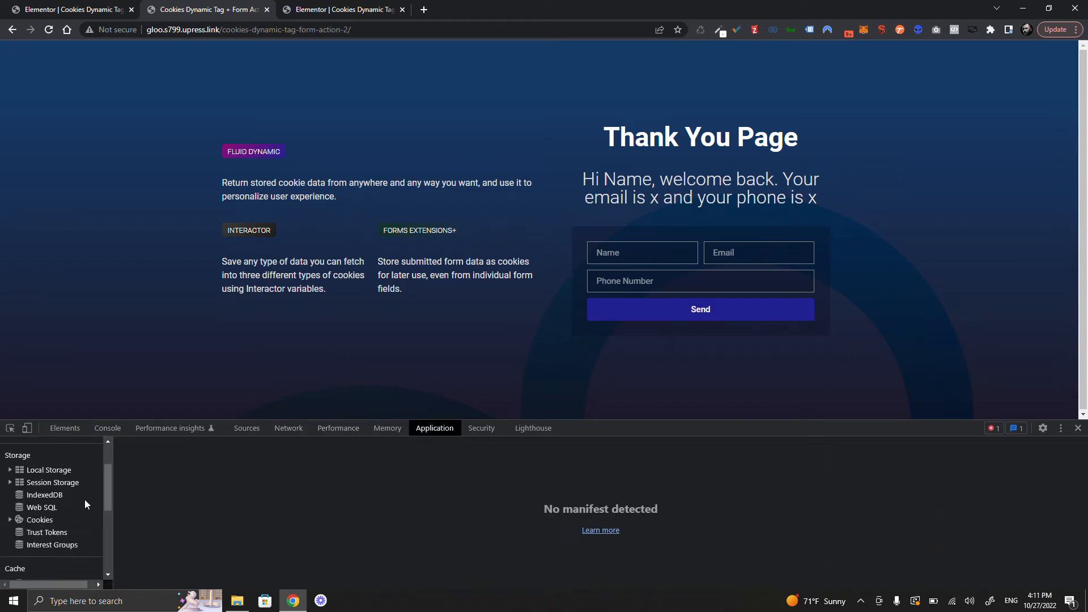
pyautogui.click(45, 519)
pyautogui.click(9, 520)
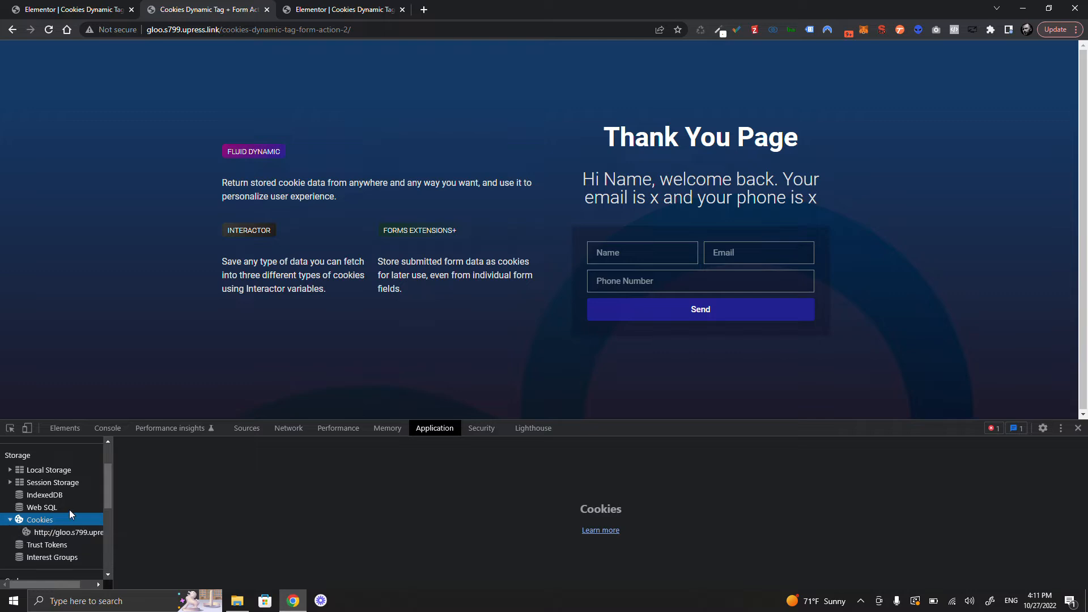
pyautogui.click(74, 533)
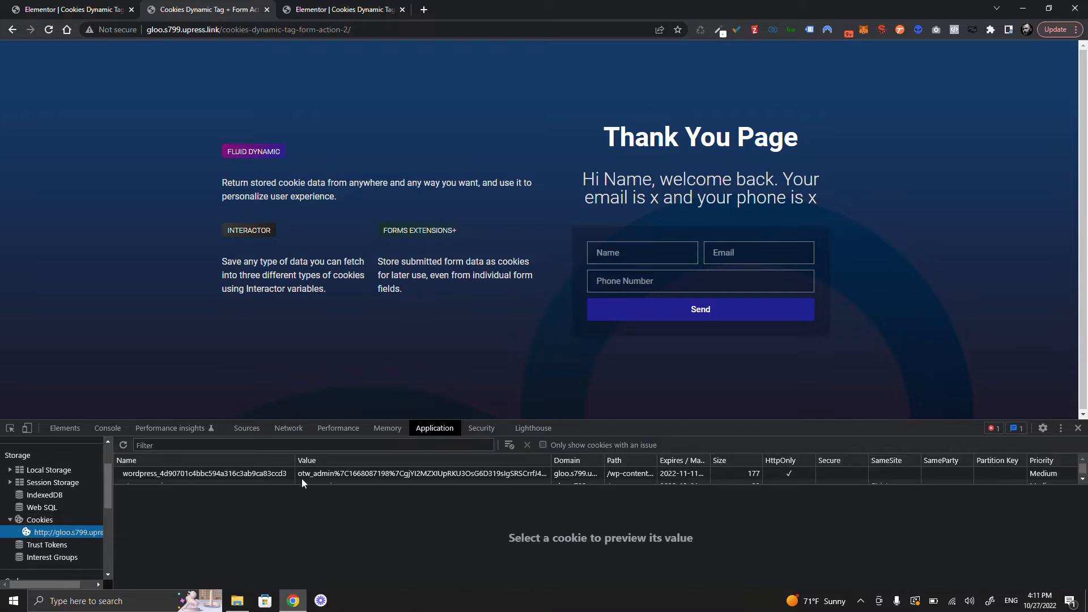
pyautogui.moveTo(302, 483); pyautogui.dragTo(302, 583)
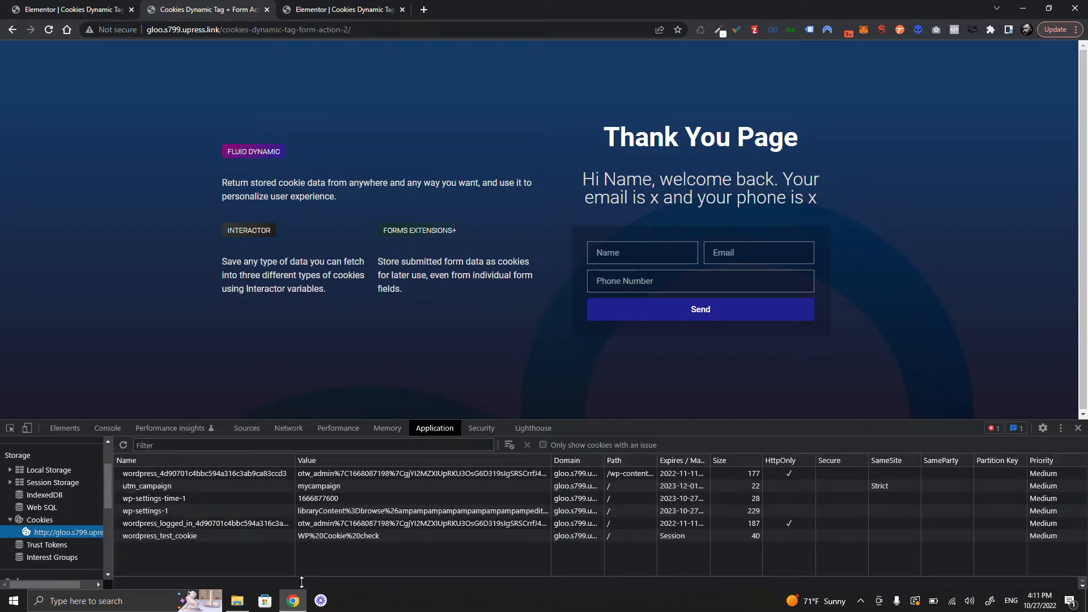
pyautogui.click(121, 488)
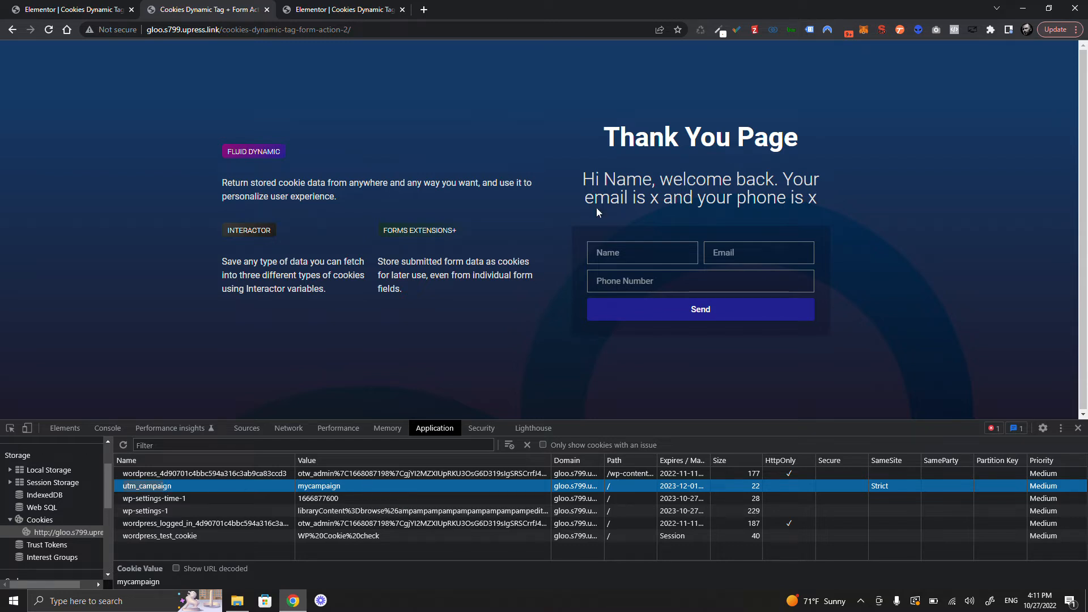
pyautogui.click(355, 8)
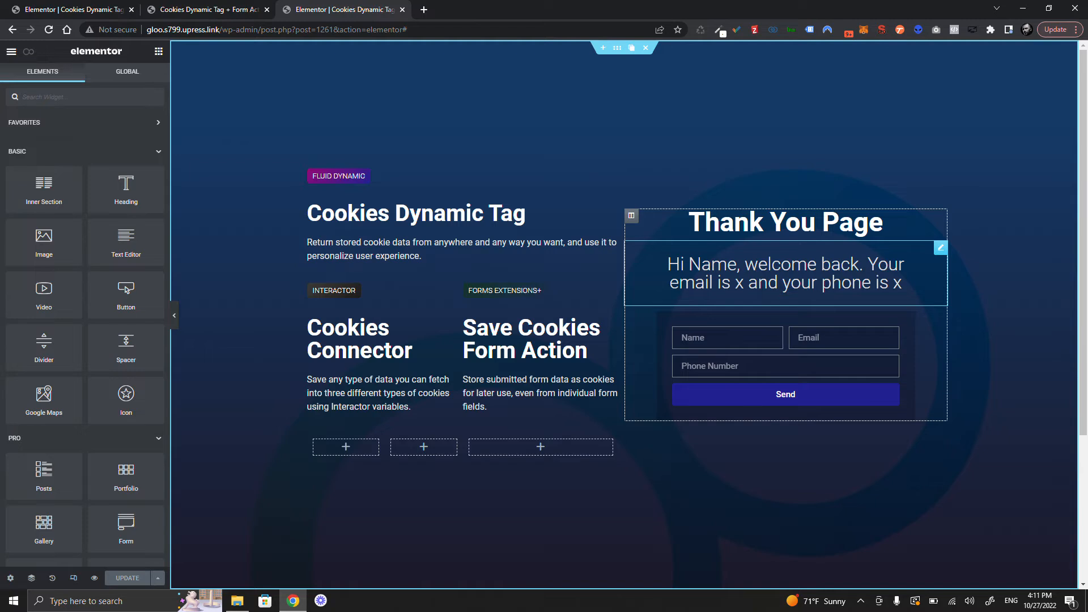
# - Clear the welcome heading's title and insert the Cookie Dynamic Tag
pyautogui.click(900, 282)
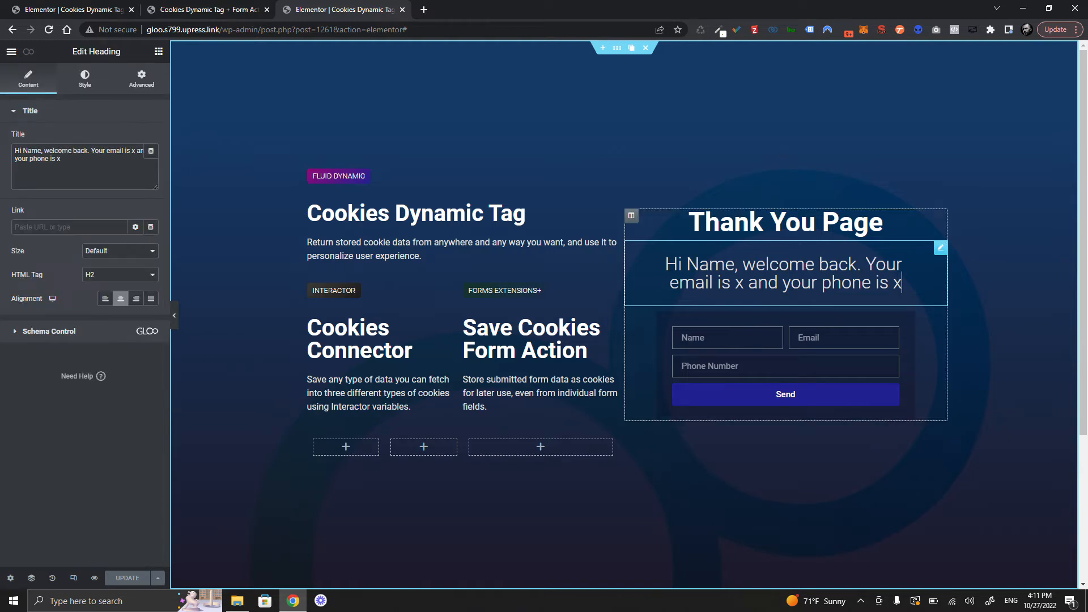
pyautogui.click(56, 159)
pyautogui.hotkey('ctrl', 'a')
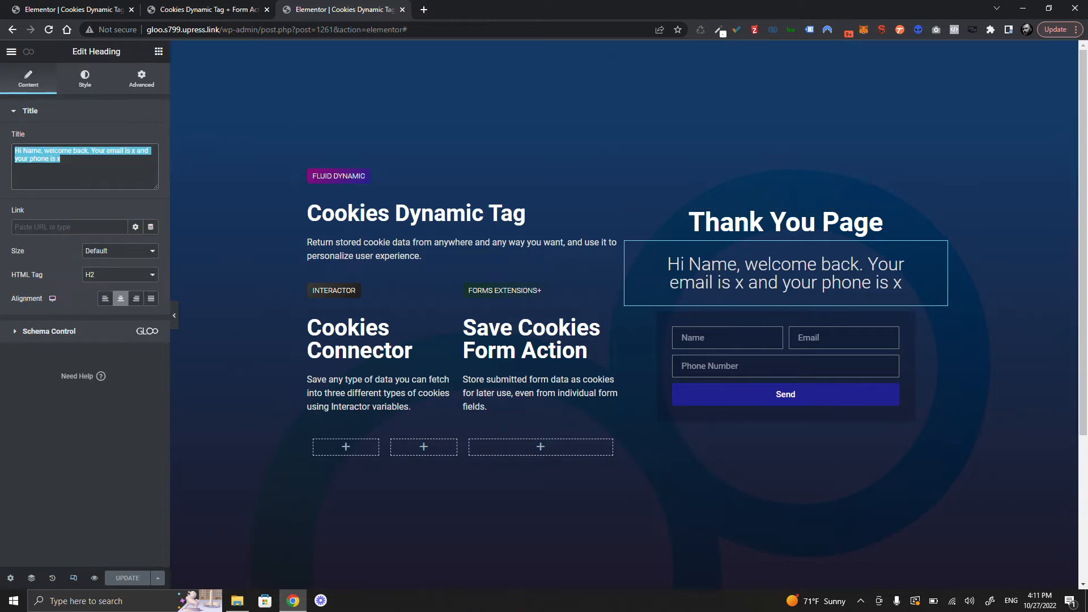
pyautogui.press('BackSpace')
pyautogui.click(150, 151)
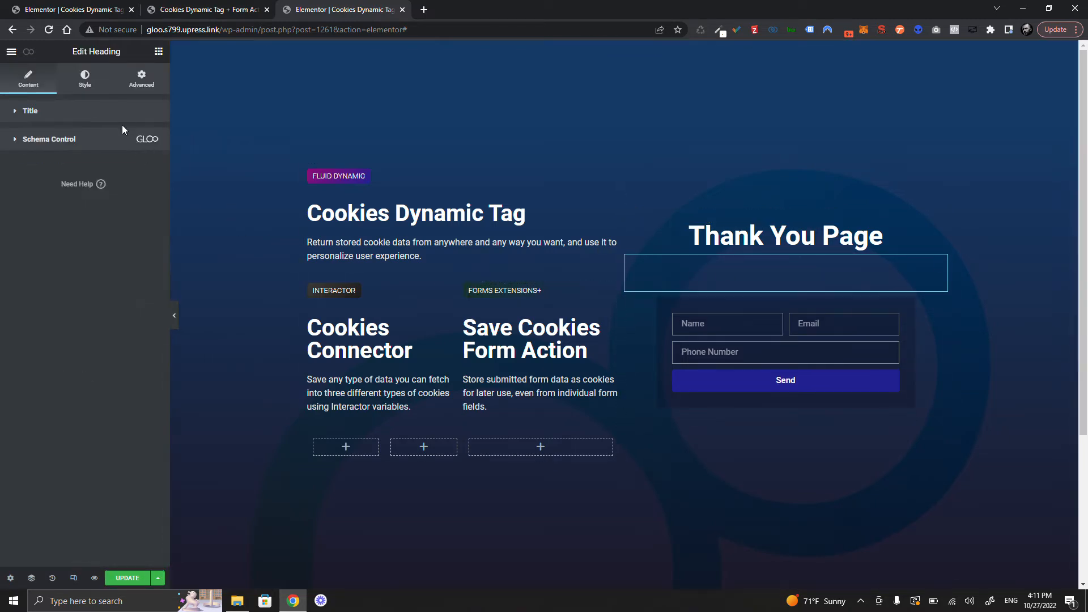
pyautogui.scroll(-3, 98, 277)
pyautogui.scroll(-3, 98, 277)
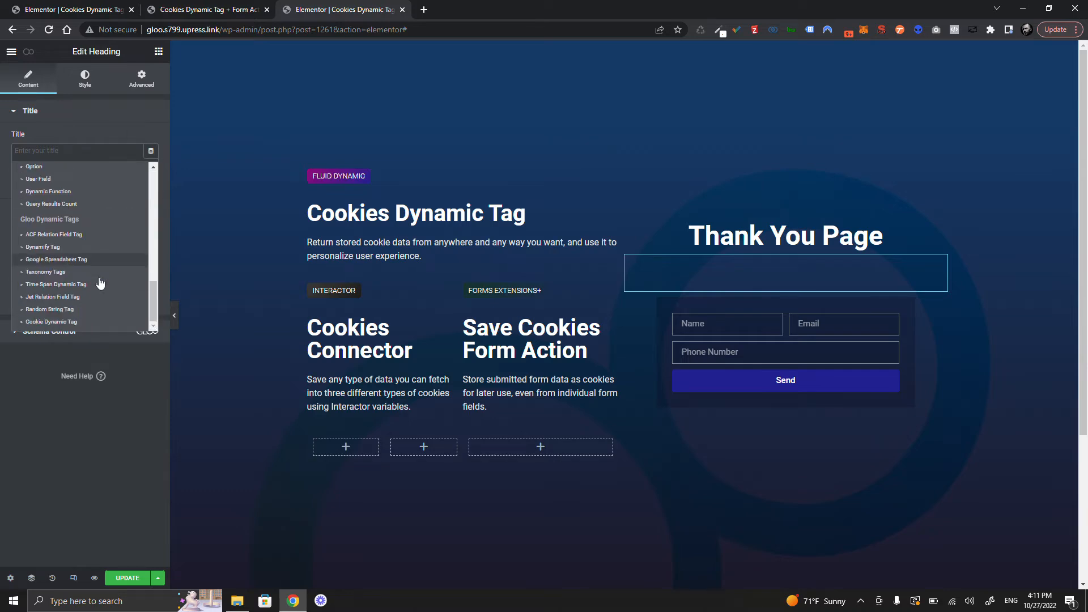
pyautogui.click(68, 322)
# - Set the cookie tag's Cookie ID to utm_campaign and Cookie Type to Cookies, array option off
pyautogui.click(70, 155)
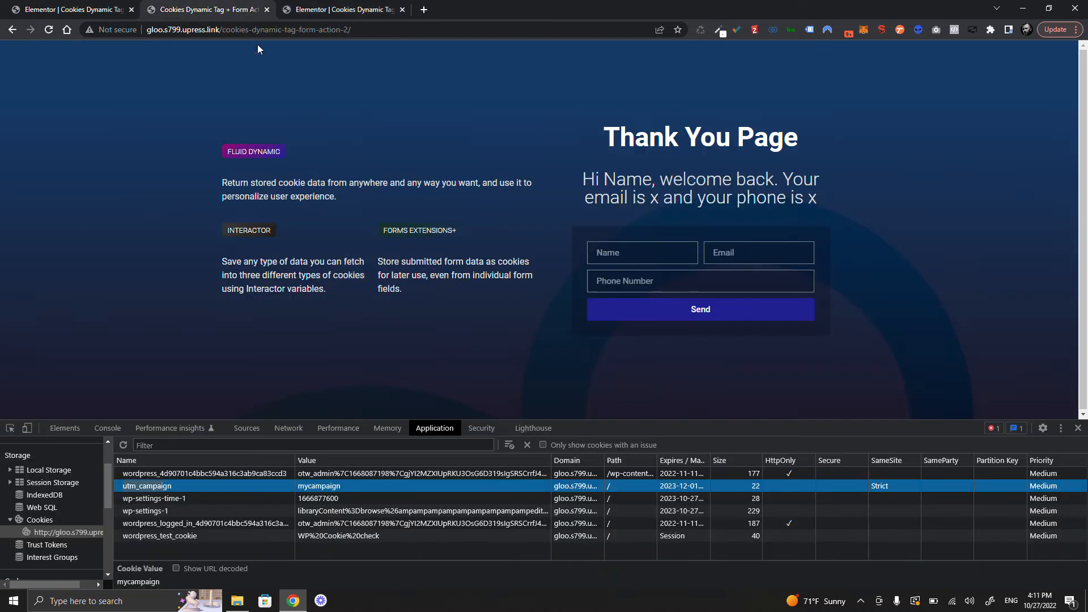
pyautogui.click(225, 9)
pyautogui.click(334, 9)
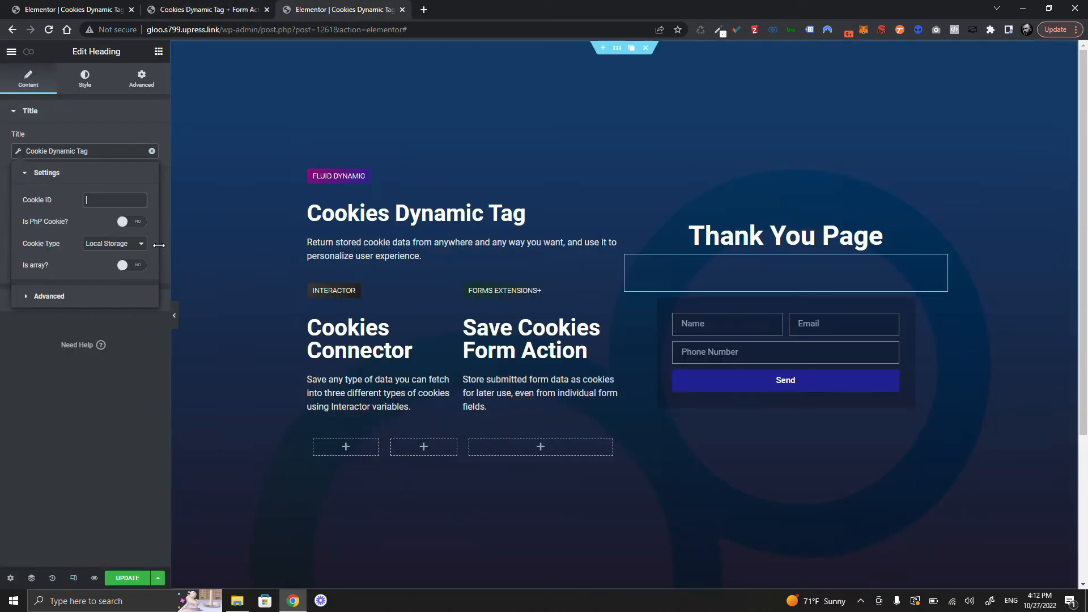
pyautogui.press('super+v')
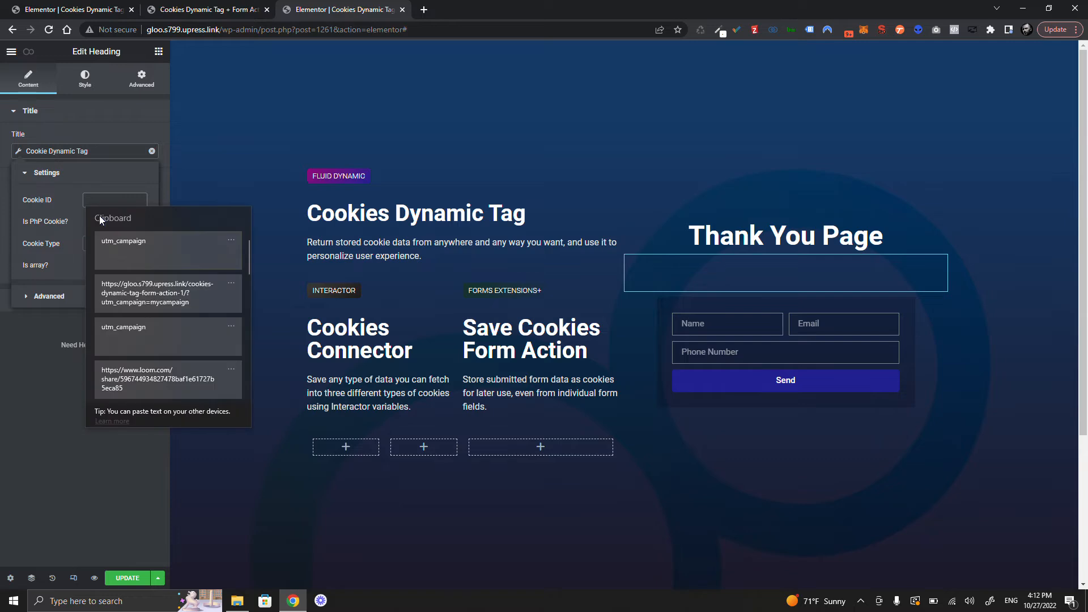
pyautogui.click(152, 247)
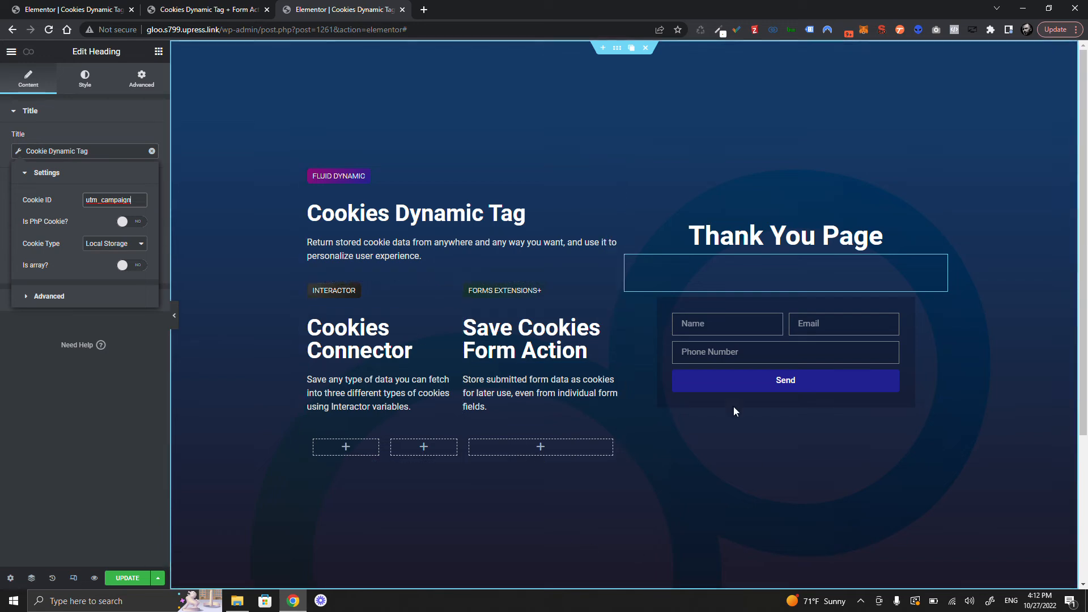
pyautogui.click(122, 245)
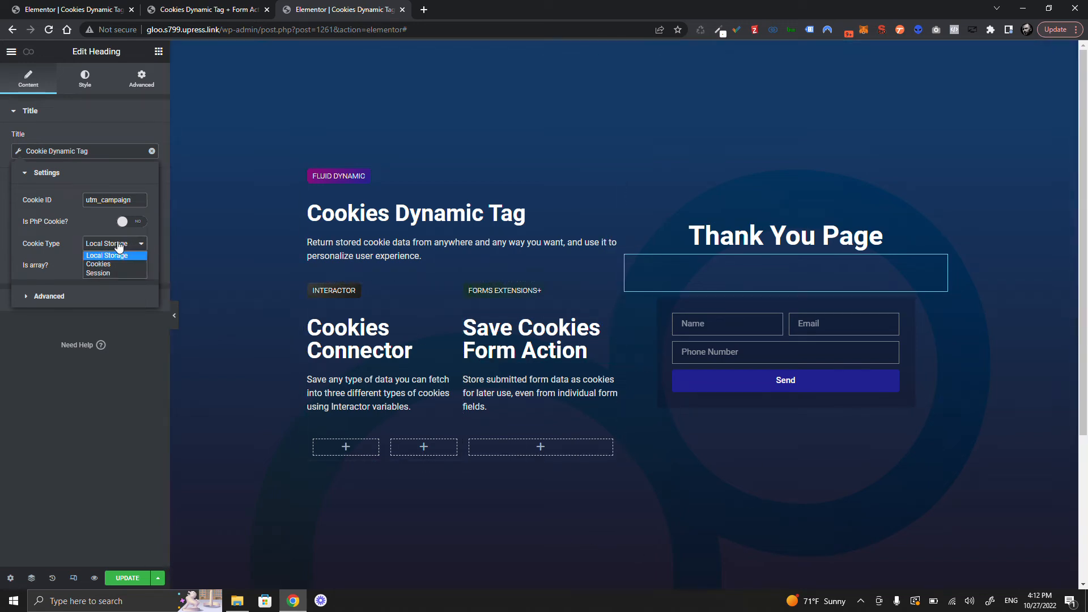
pyautogui.click(102, 264)
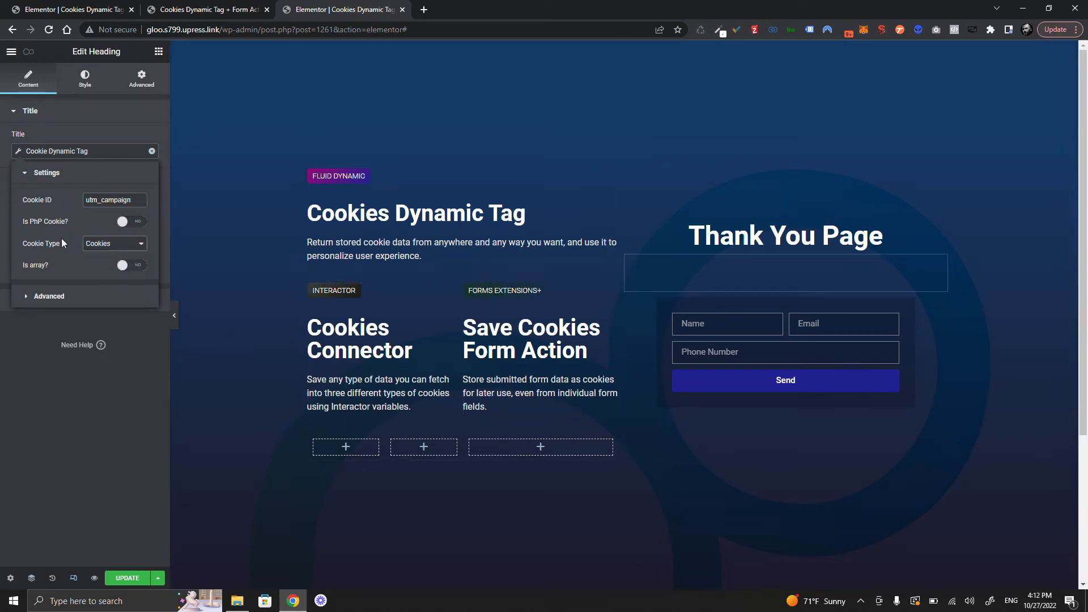
pyautogui.click(137, 270)
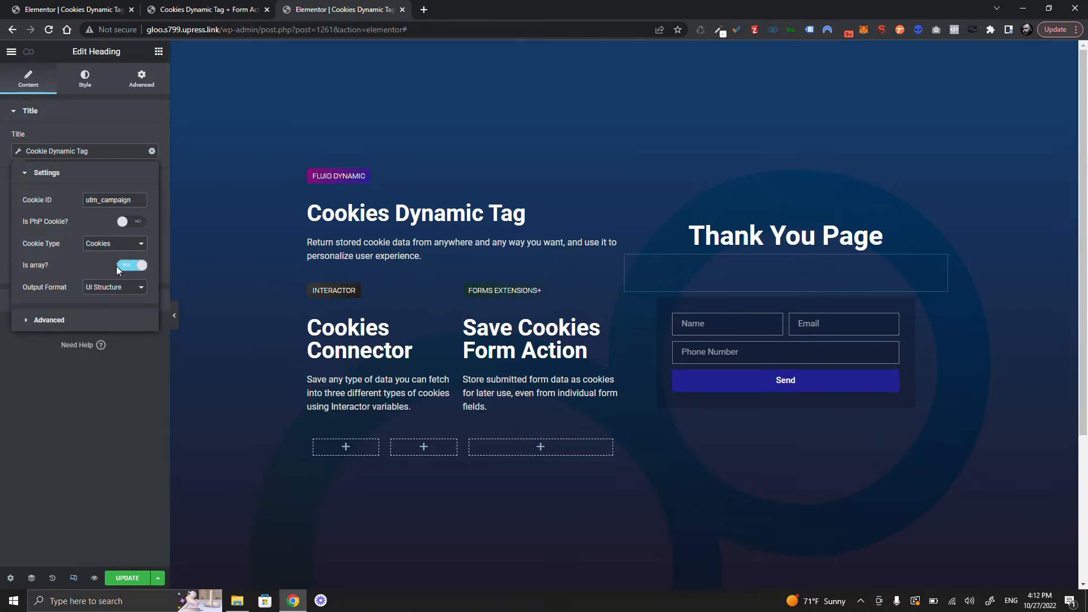
pyautogui.click(134, 267)
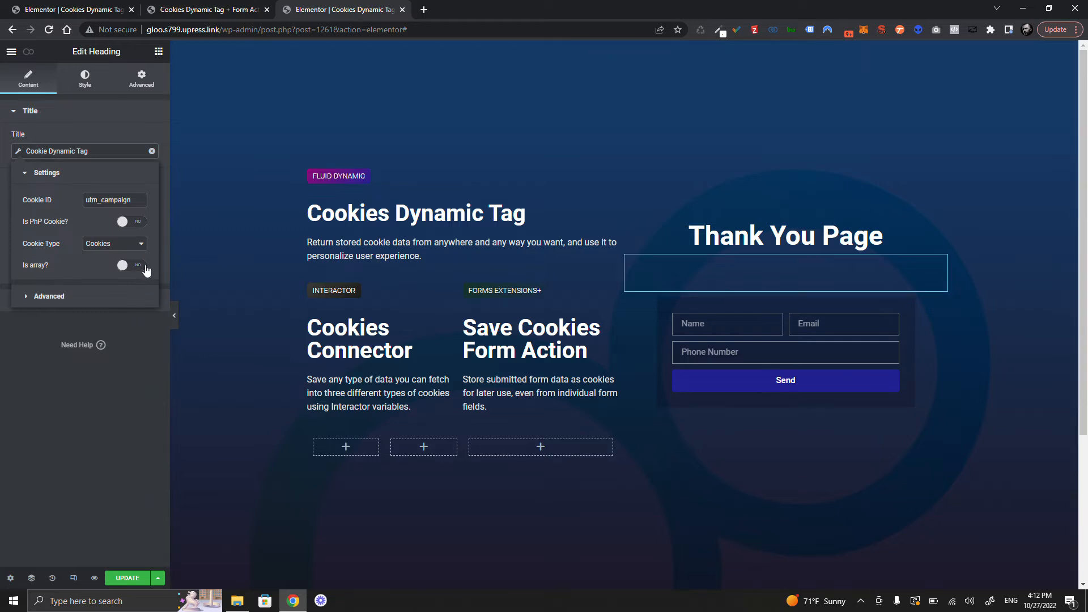
# - Update the page, reload the live thank-you page and confirm mycampaign appears under the heading
pyautogui.click(85, 135)
pyautogui.click(118, 582)
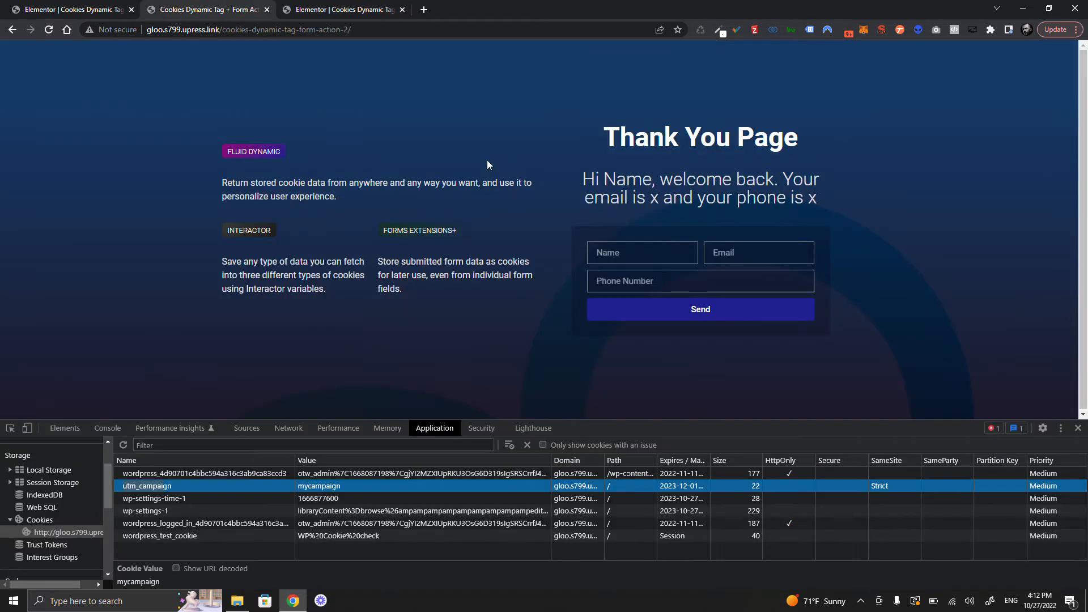
pyautogui.click(45, 30)
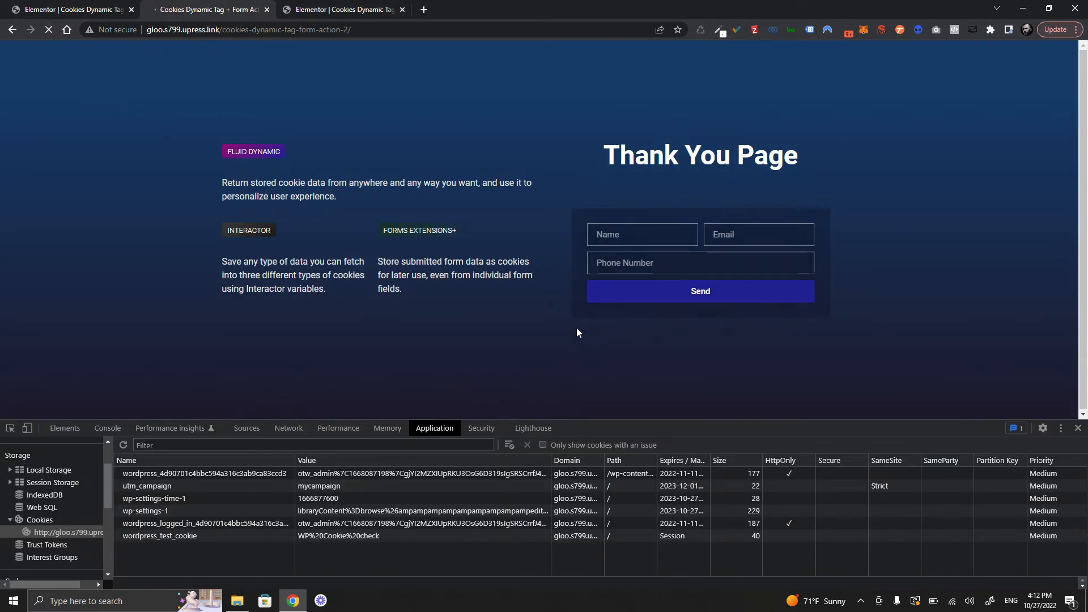
pyautogui.moveTo(649, 193); pyautogui.dragTo(763, 191)
pyautogui.click(764, 198)
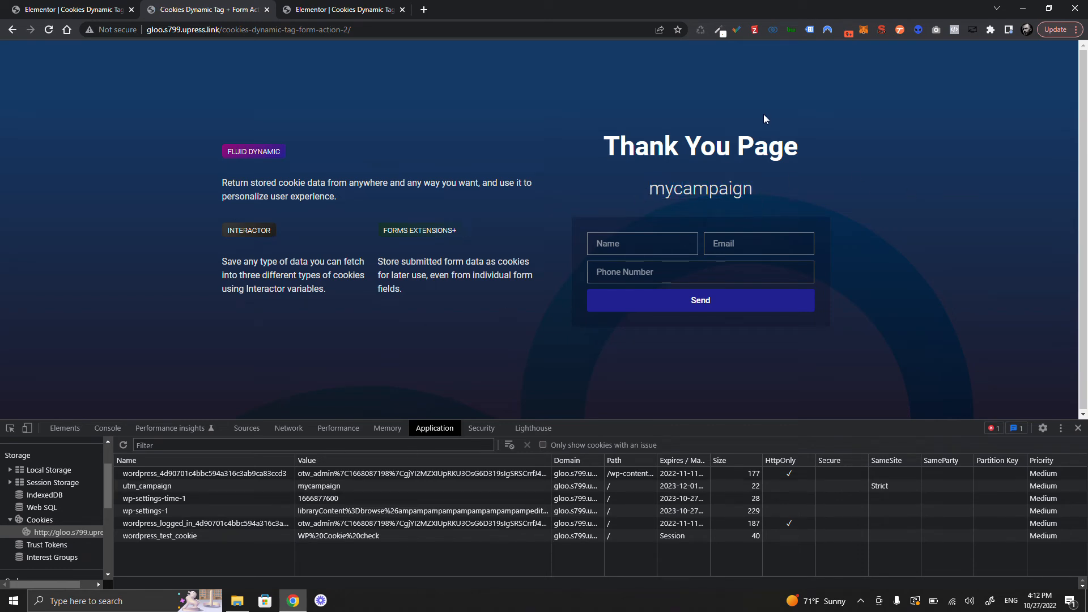
pyautogui.doubleClick(771, 193)
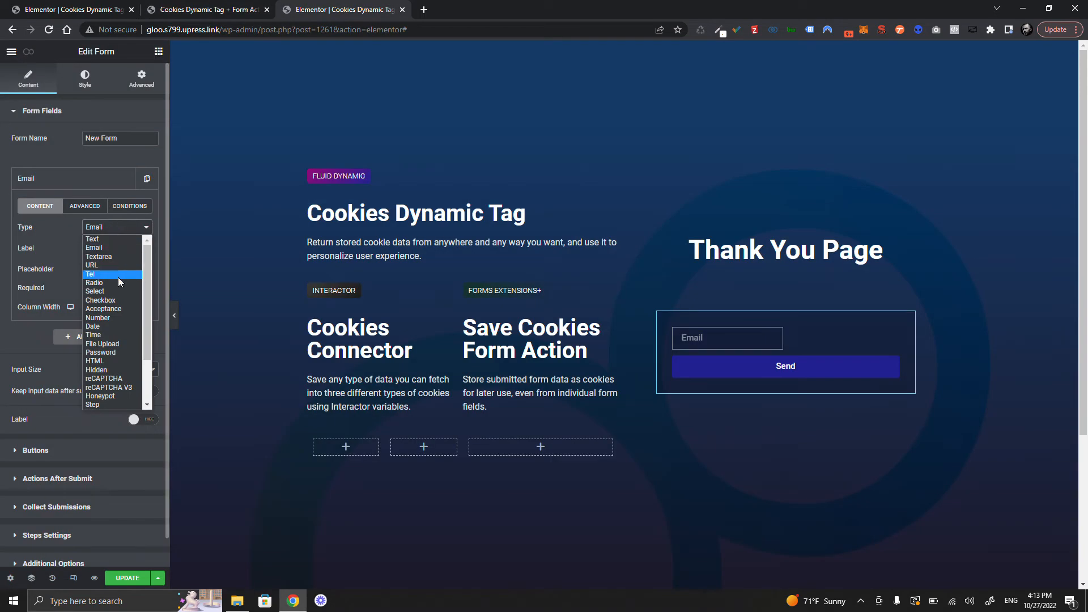
# - Make the first field an Acceptance checkbox reading 'Subscribe Me To The Newsletter'
pyautogui.press('Down')
pyautogui.press('Down')
pyautogui.scroll(-2, 110, 288)
pyautogui.click(104, 250)
pyautogui.write('Subs')
pyautogui.write('cribe Me To The Newsletter')
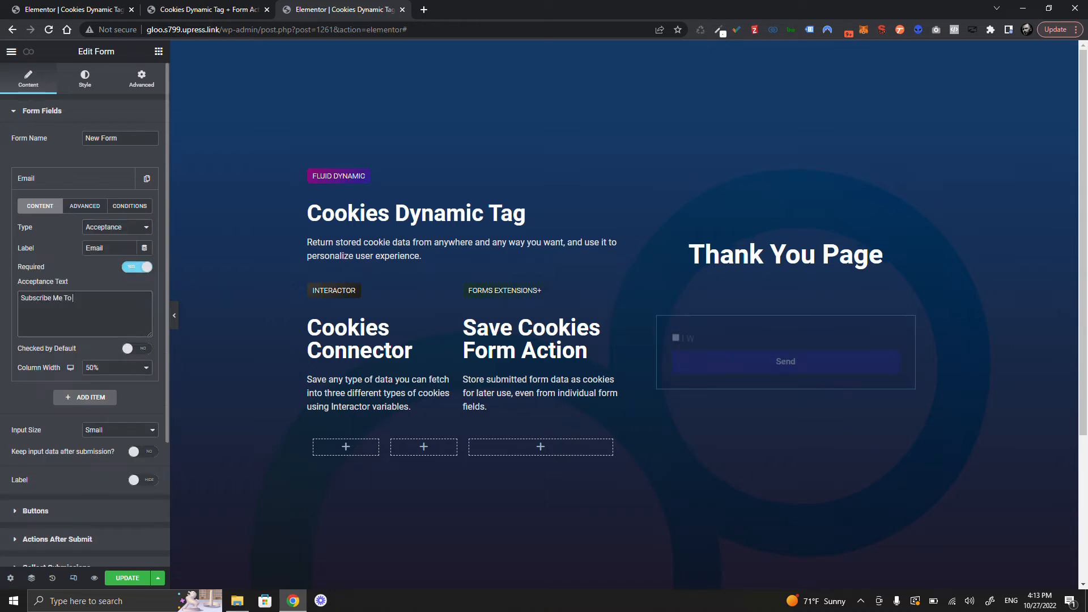
pyautogui.click(73, 178)
# - Add a Hidden field labelled utm_campaign with field ID utm_campaign
pyautogui.click(88, 207)
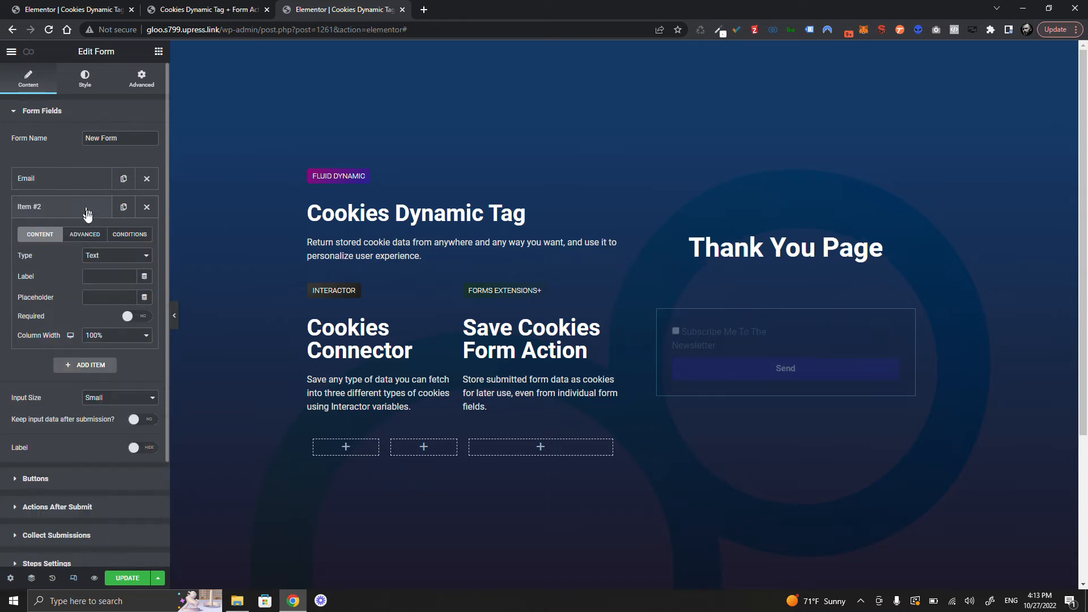
pyautogui.click(98, 258)
pyautogui.click(121, 390)
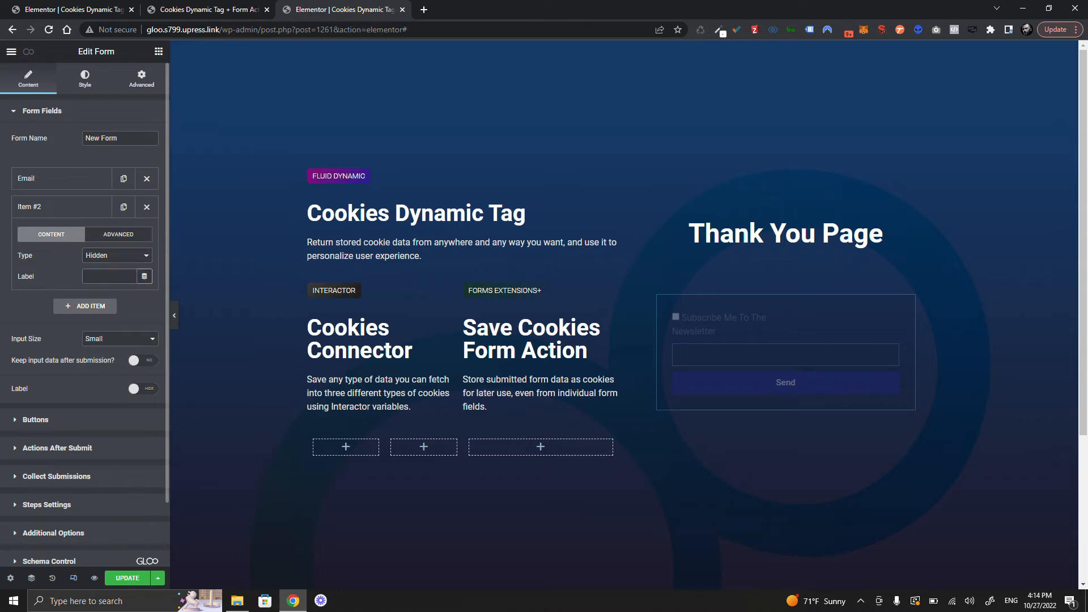
pyautogui.click(135, 279)
pyautogui.press('super+v')
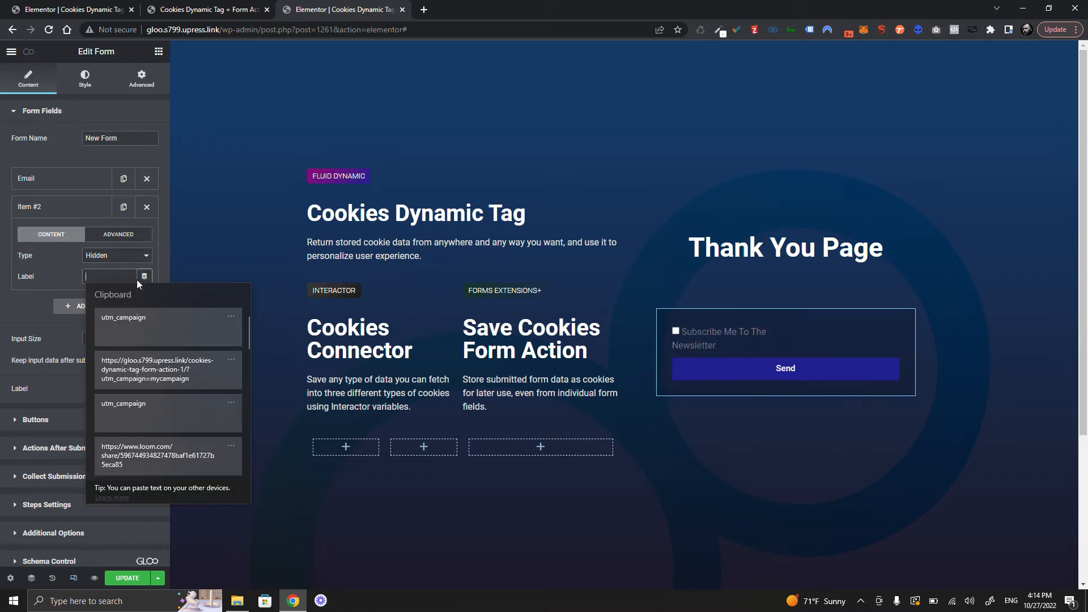
pyautogui.click(163, 330)
pyautogui.click(117, 238)
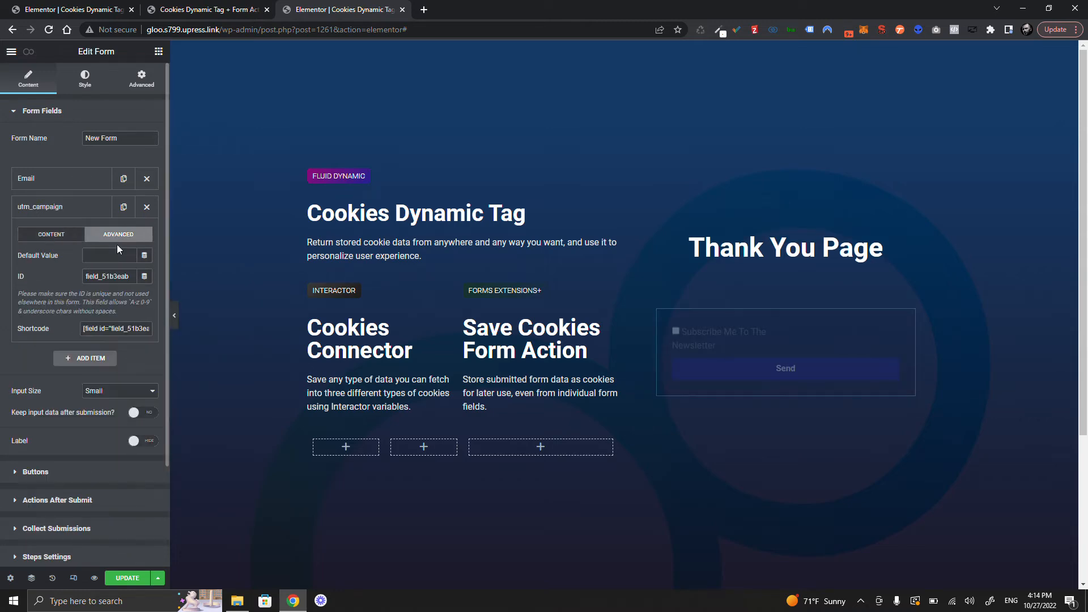
pyautogui.doubleClick(128, 276)
pyautogui.press('super+v')
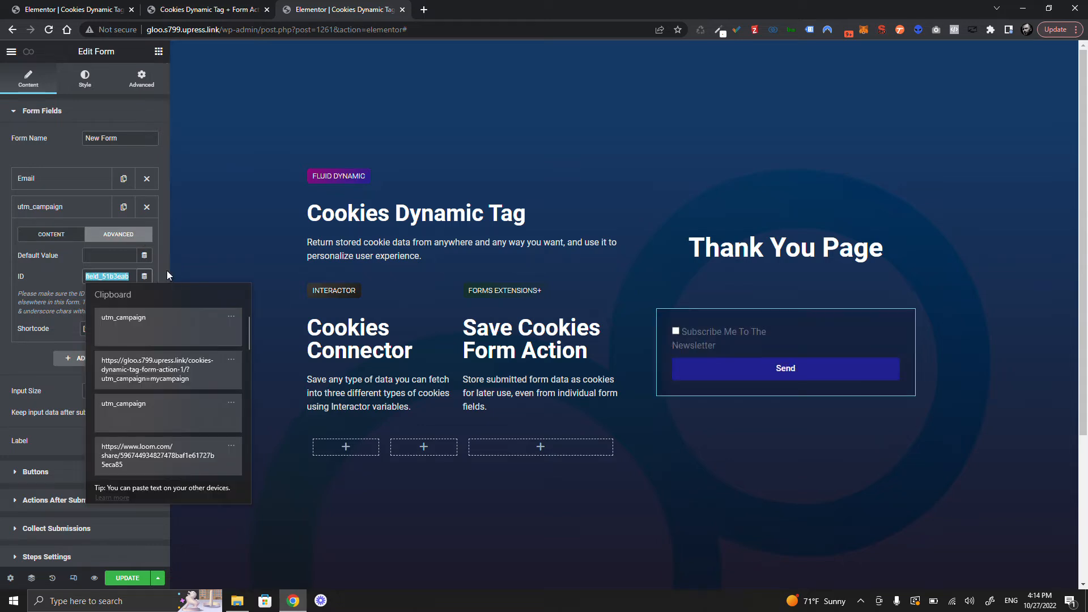
pyautogui.click(135, 327)
# - Fill the hidden field's default value from the Cookie Dynamic Tag with Cookie ID utm_campaign
pyautogui.click(145, 255)
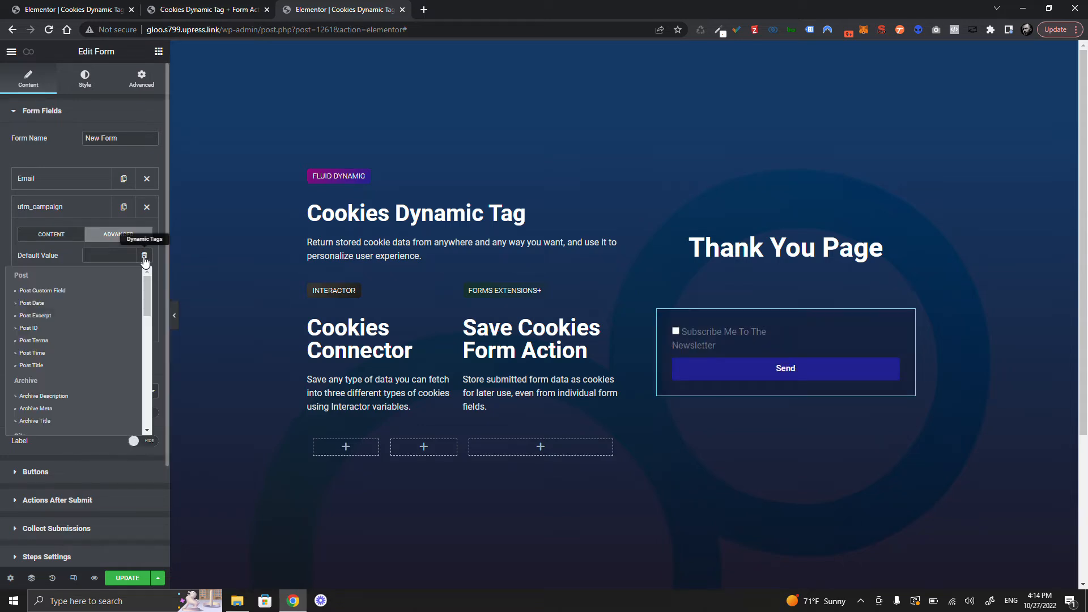
pyautogui.scroll(-8, 38, 380)
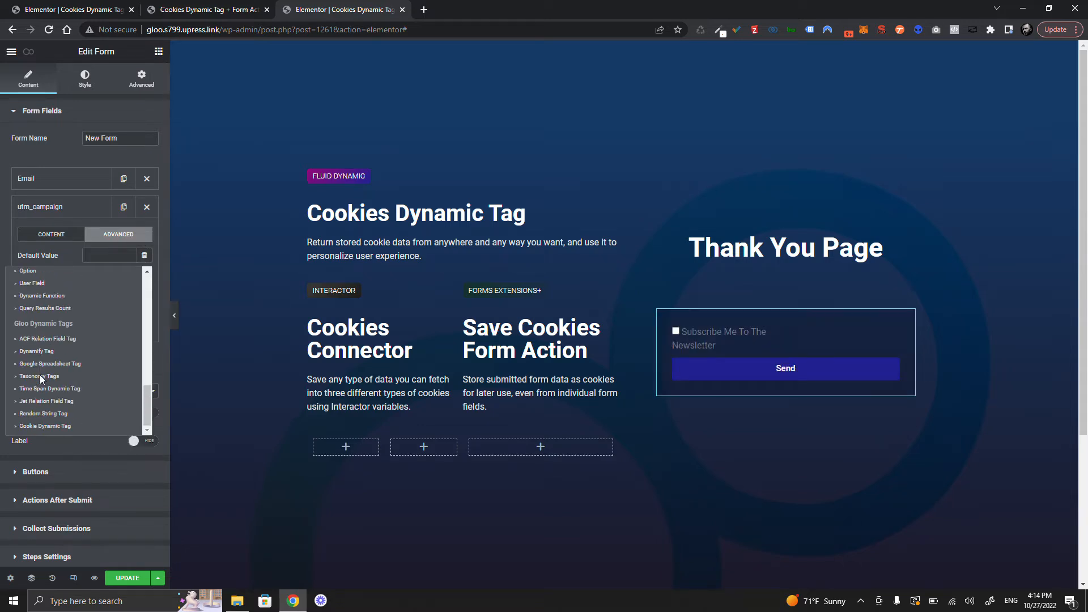
pyautogui.click(46, 426)
pyautogui.click(113, 255)
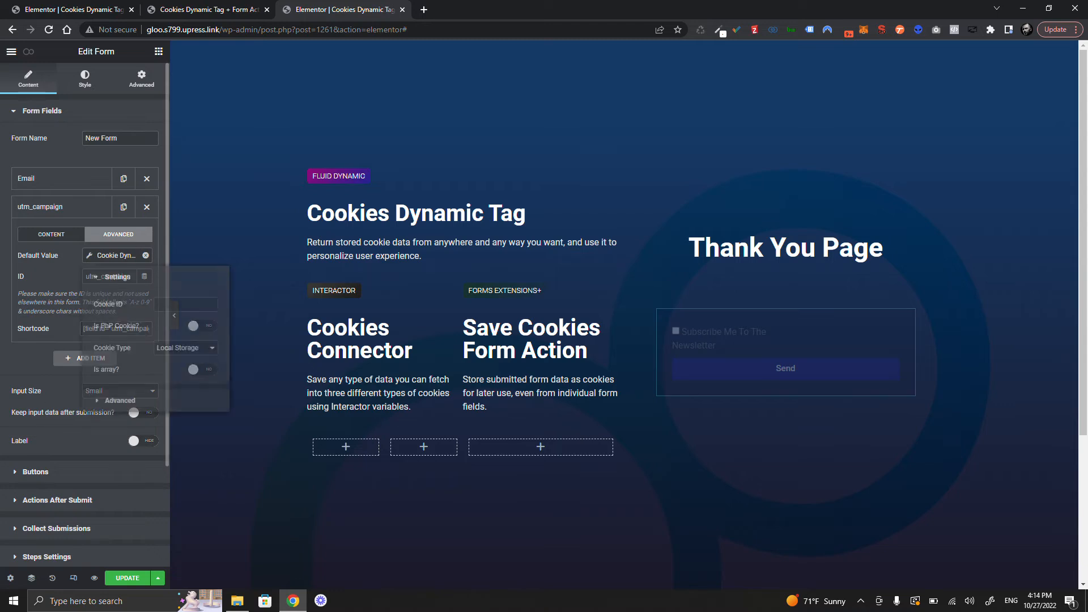
pyautogui.click(185, 304)
pyautogui.press('super+v')
pyautogui.click(195, 344)
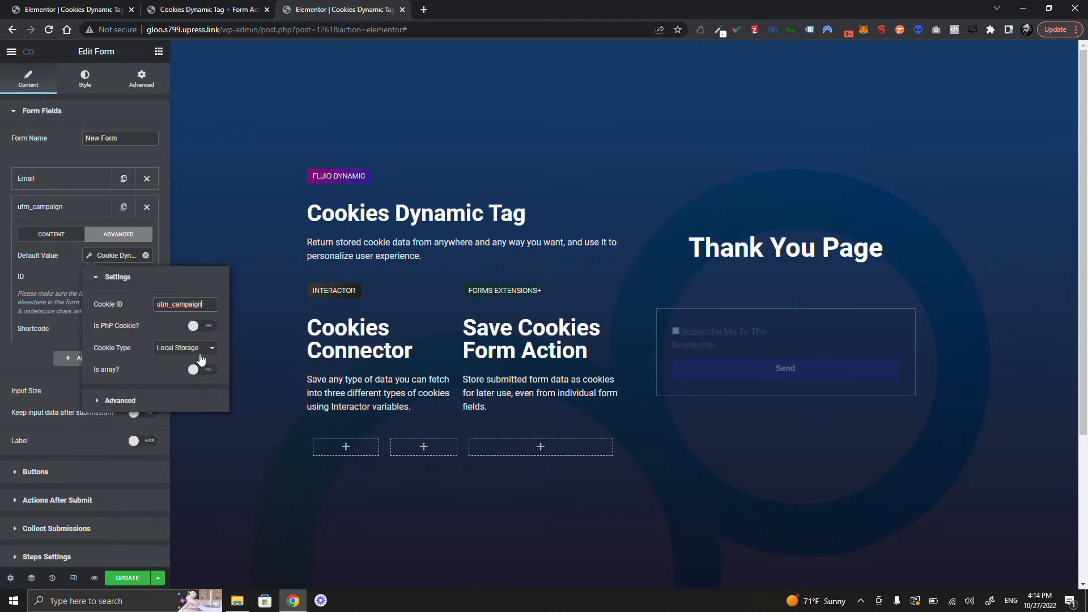
pyautogui.click(185, 350)
pyautogui.click(50, 276)
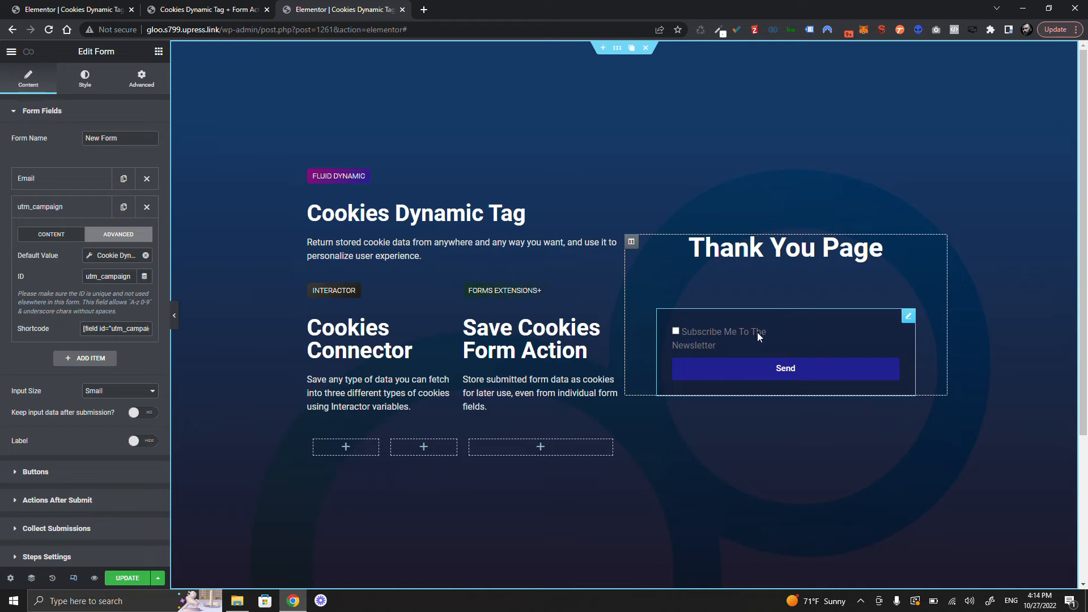
pyautogui.click(62, 213)
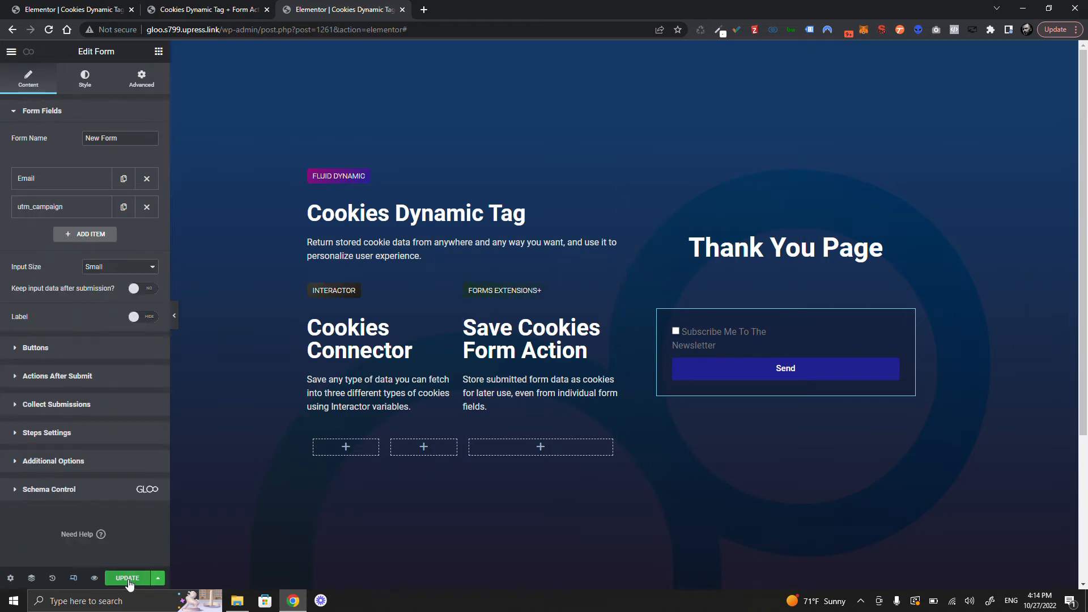
pyautogui.click(219, 9)
# - Reload the thank-you page and inspect its form down to the hidden utm_campaign input
pyautogui.click(49, 30)
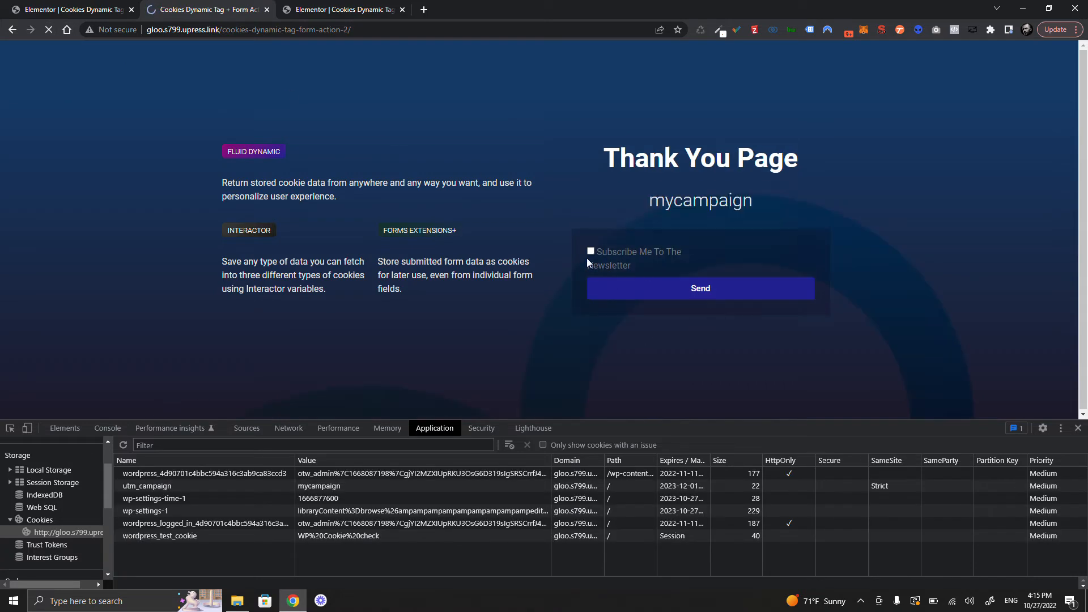
pyautogui.click(10, 428)
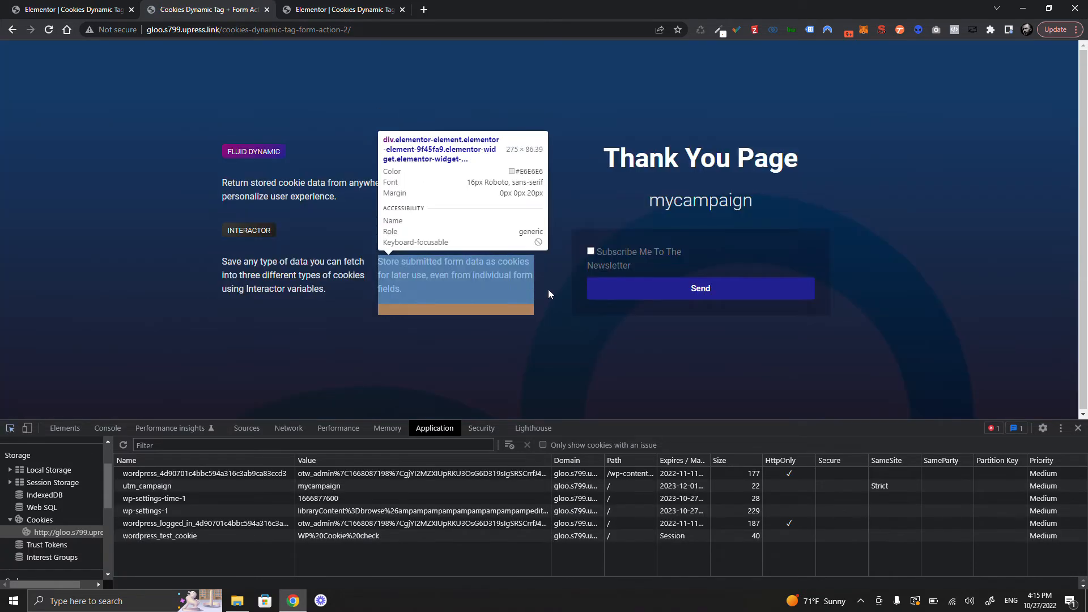
pyautogui.click(625, 273)
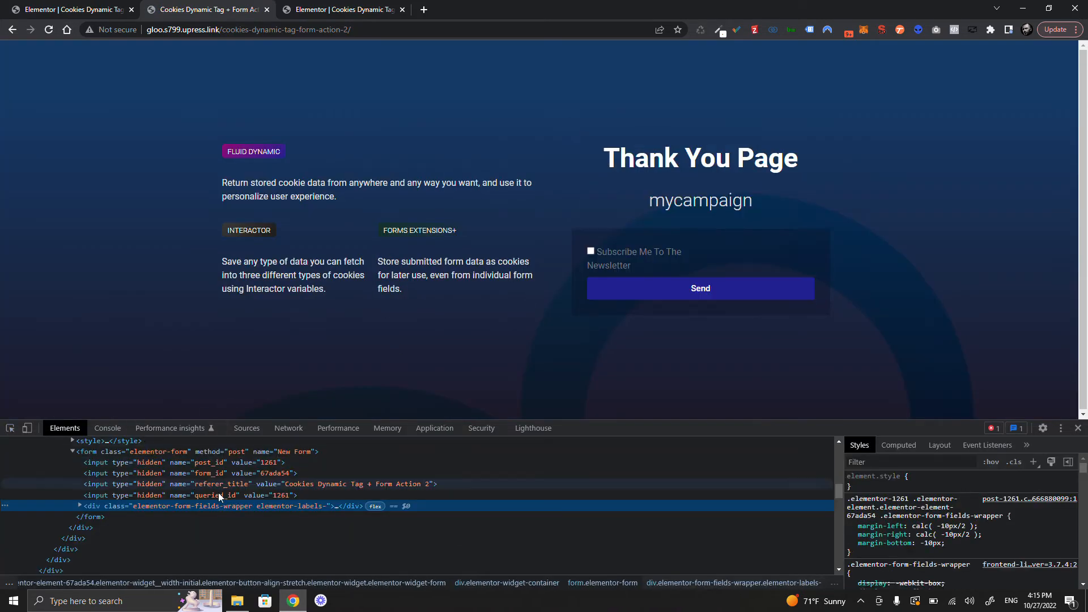
pyautogui.click(136, 526)
pyautogui.click(88, 527)
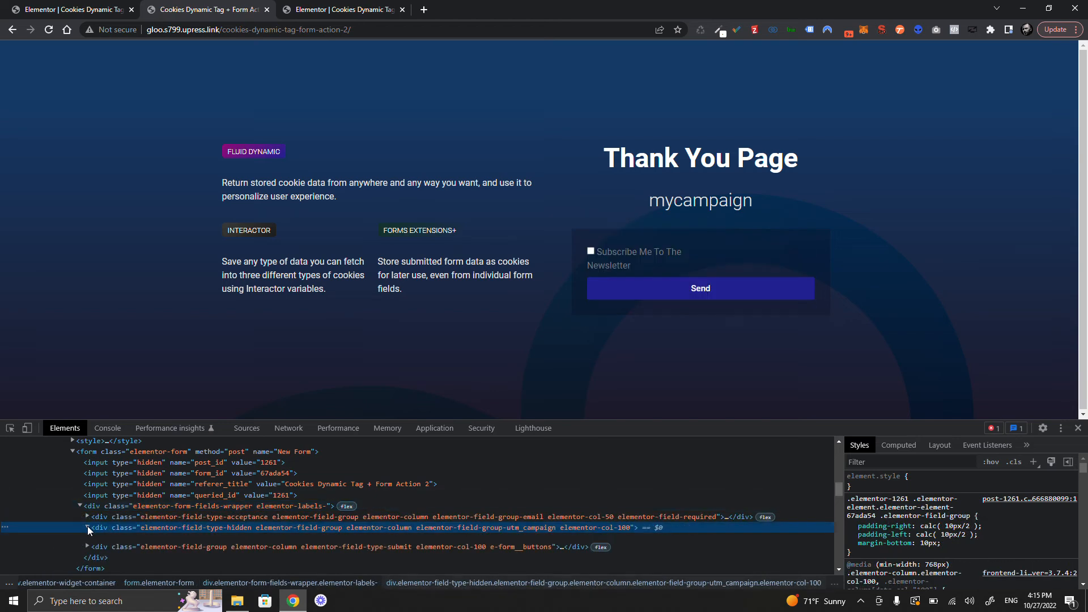
pyautogui.scroll(-1, 227, 499)
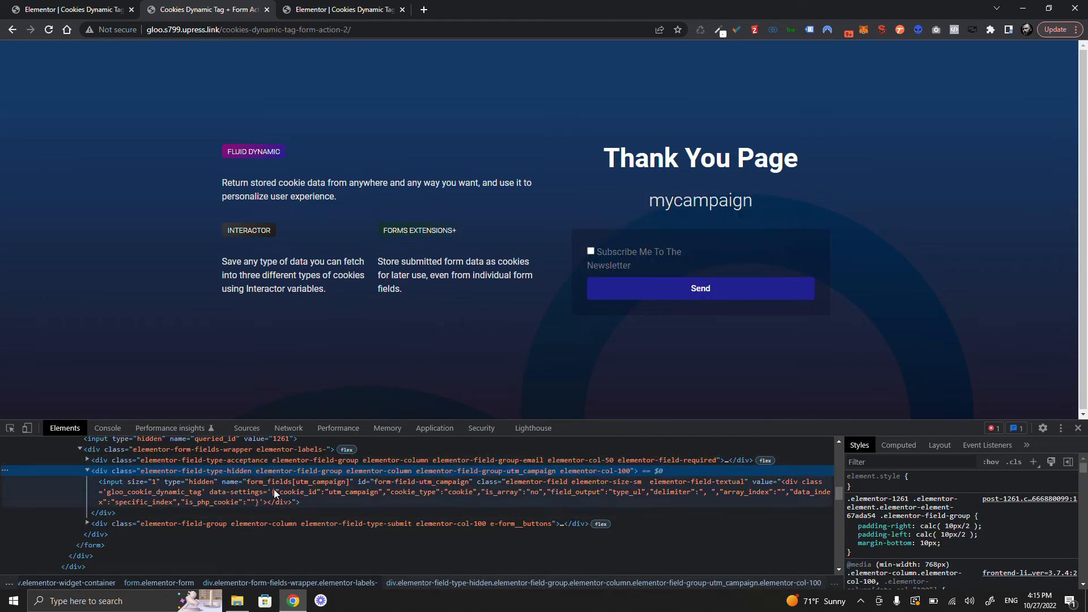
pyautogui.click(266, 484)
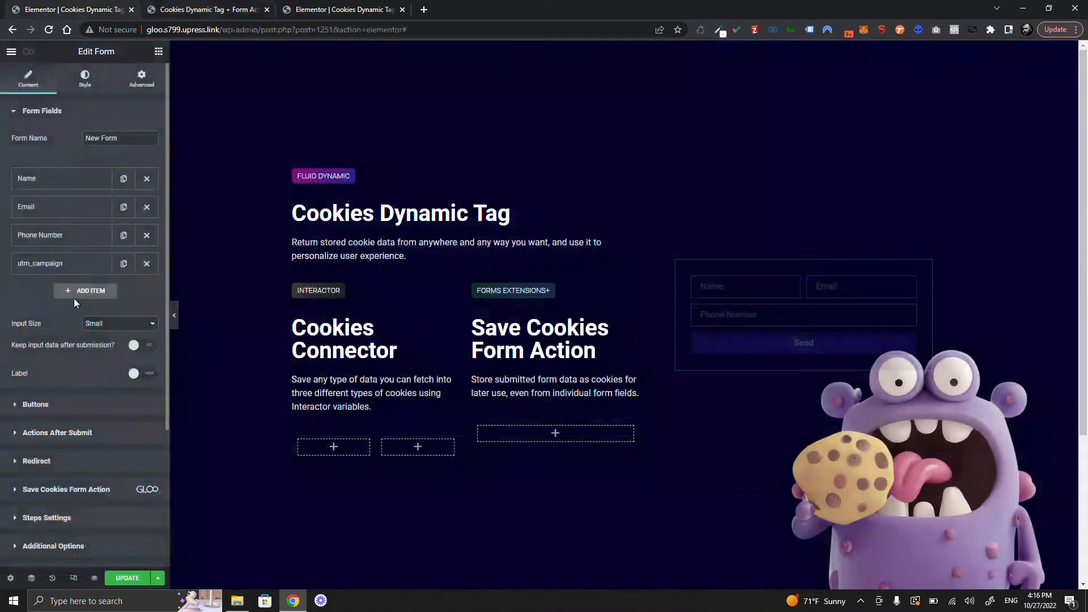
pyautogui.scroll(-2, 74, 298)
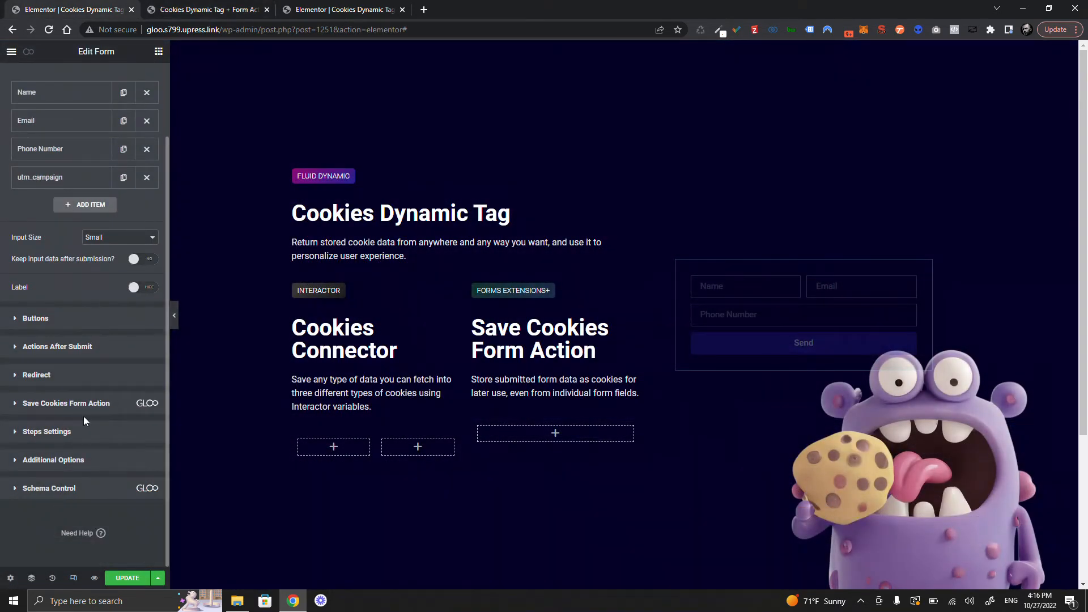
# - Add a 'name' item to Save Cookies Form Action and confirm it matches the Name field's ID
pyautogui.click(84, 405)
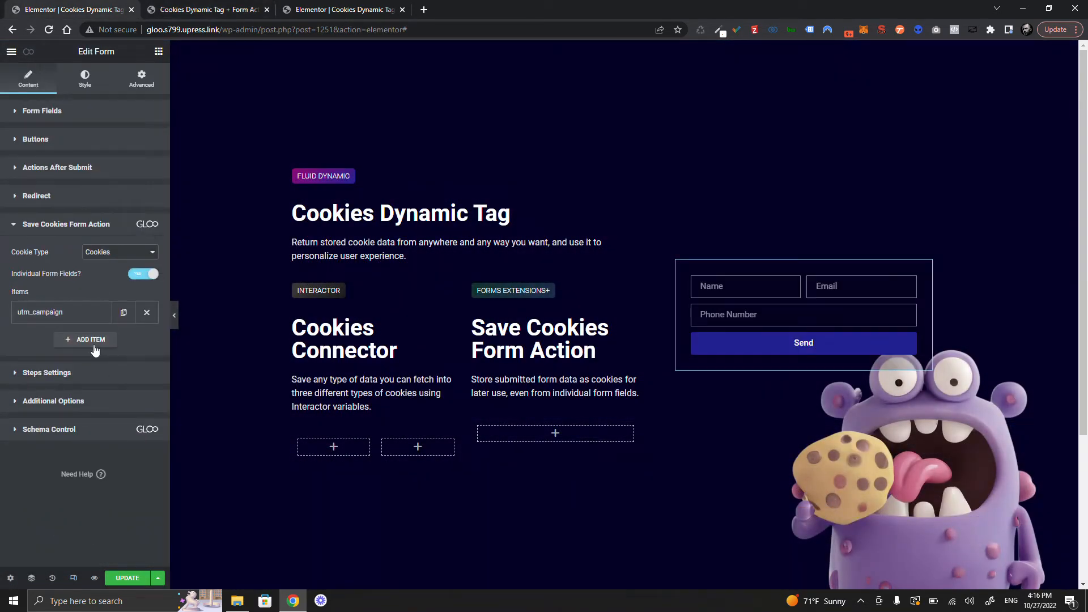
pyautogui.click(90, 345)
pyautogui.click(85, 380)
pyautogui.write('name')
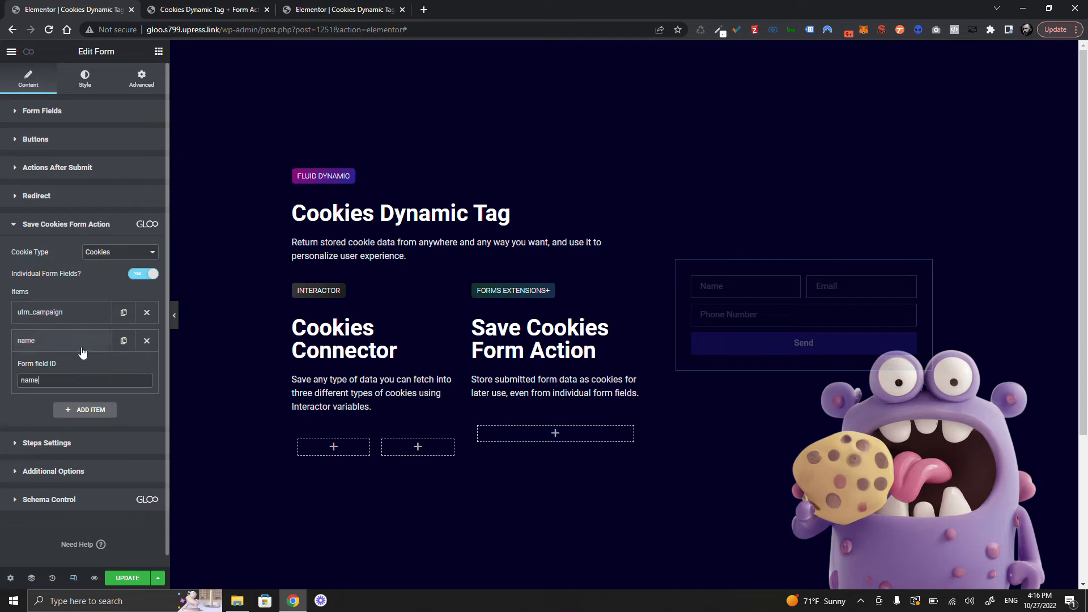
pyautogui.click(95, 209)
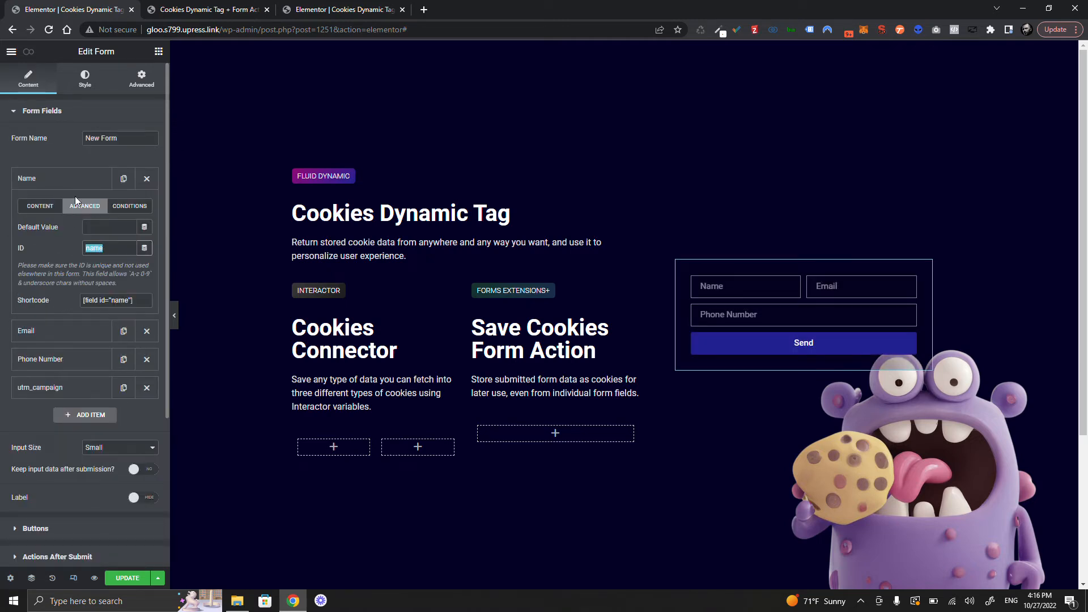
pyautogui.click(74, 179)
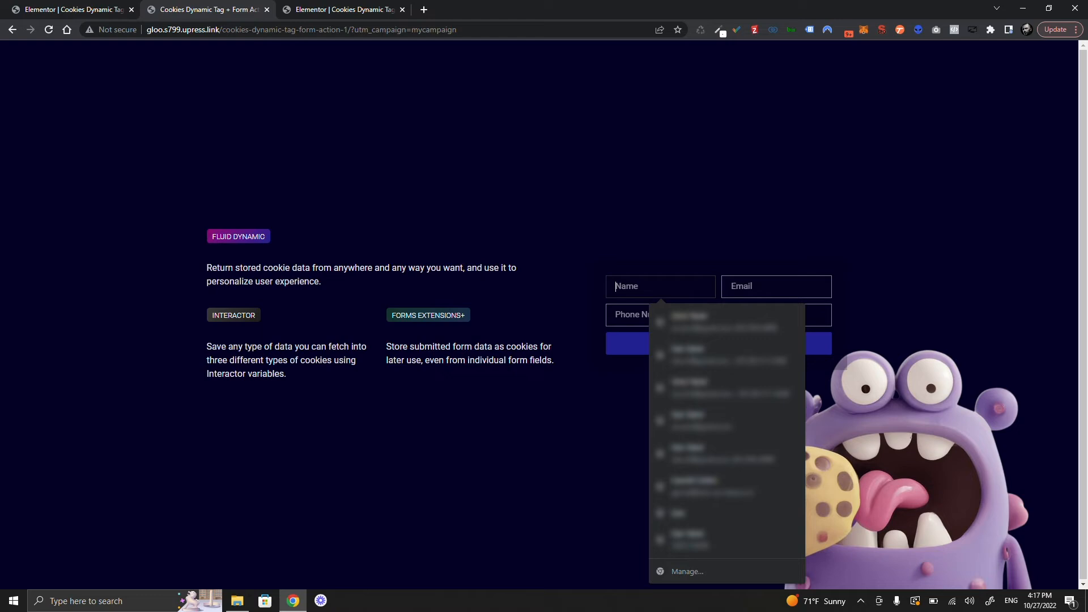
# - Fill in the sign-up form's name, e-mail and phone number fields
pyautogui.write('Gloo')
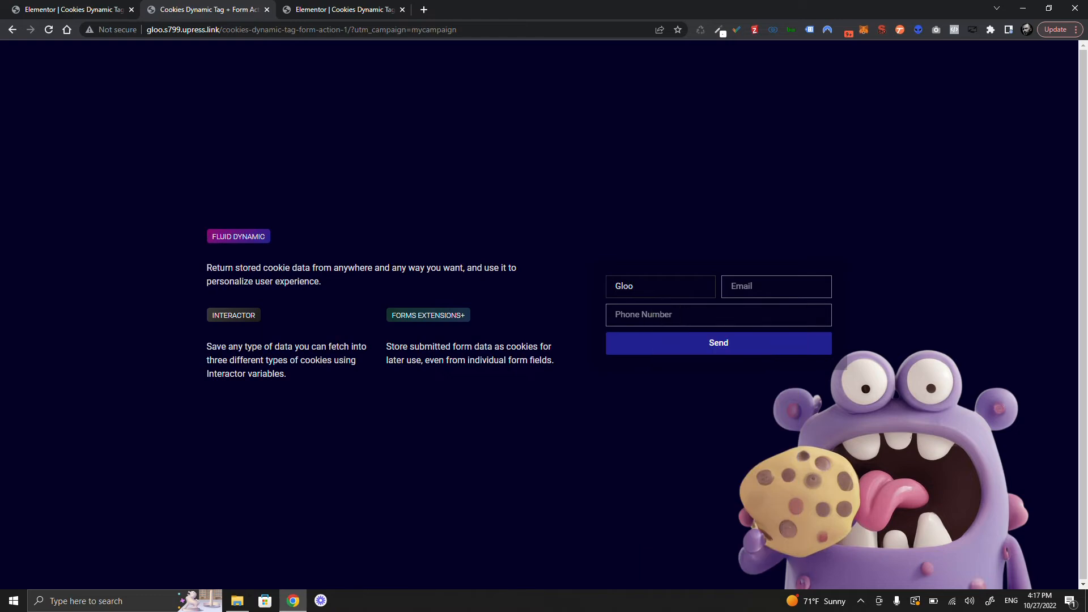
pyautogui.press('Tab')
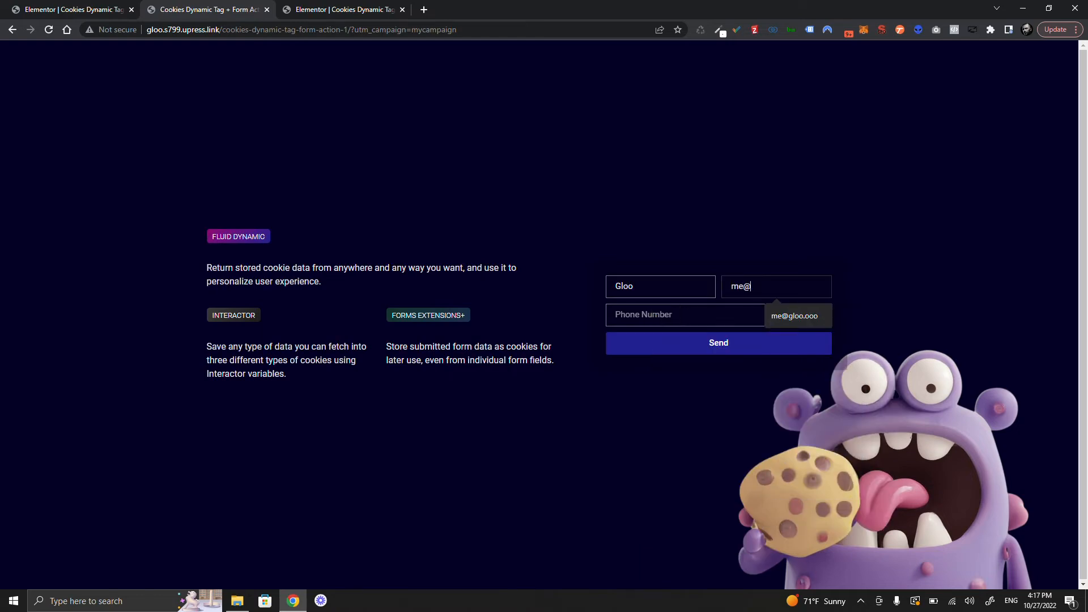
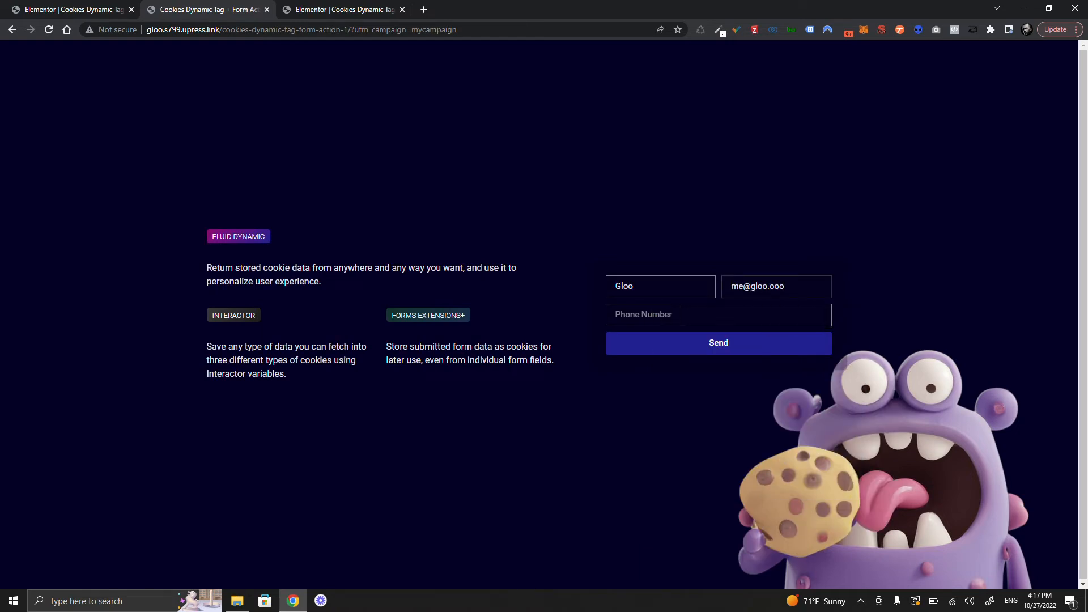
pyautogui.press('Tab')
pyautogui.write('555-5')
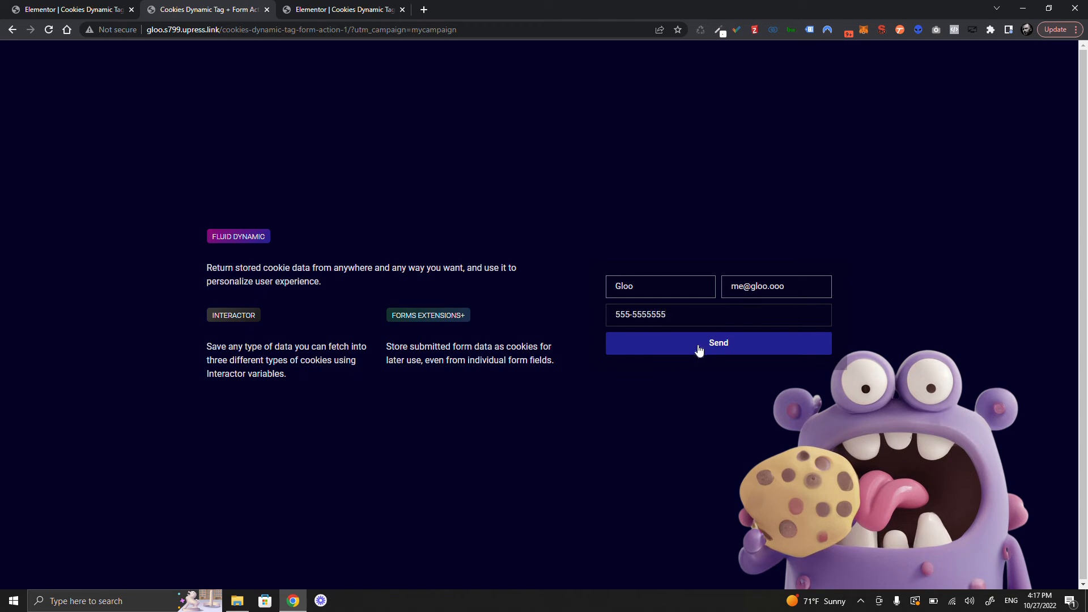
# - Send the form and confirm the thank-you page shows mycampaign, then return to the editor
pyautogui.click(699, 347)
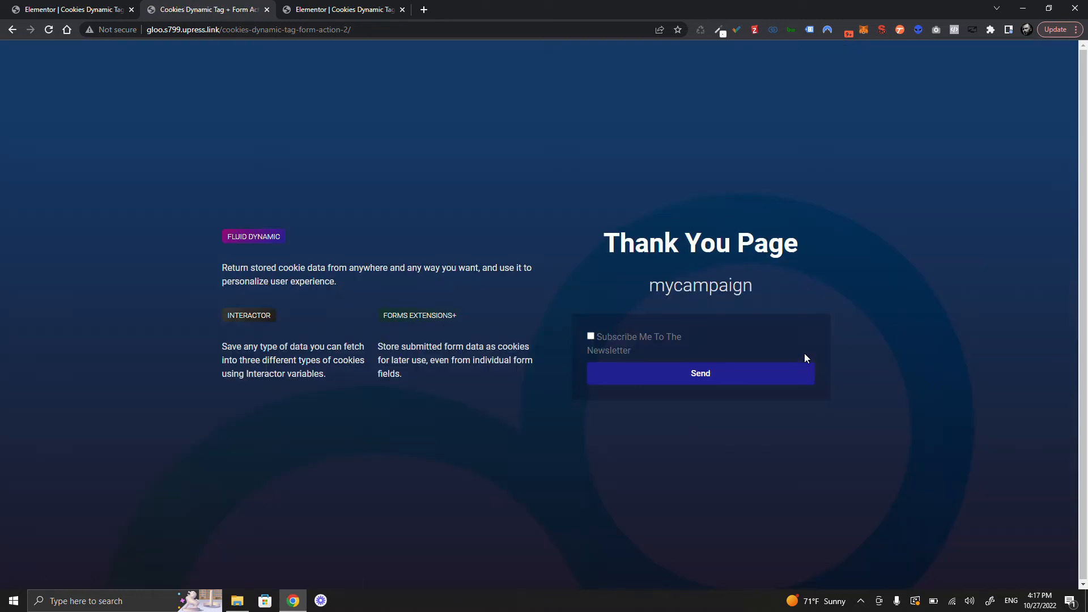
pyautogui.moveTo(649, 285); pyautogui.dragTo(767, 283)
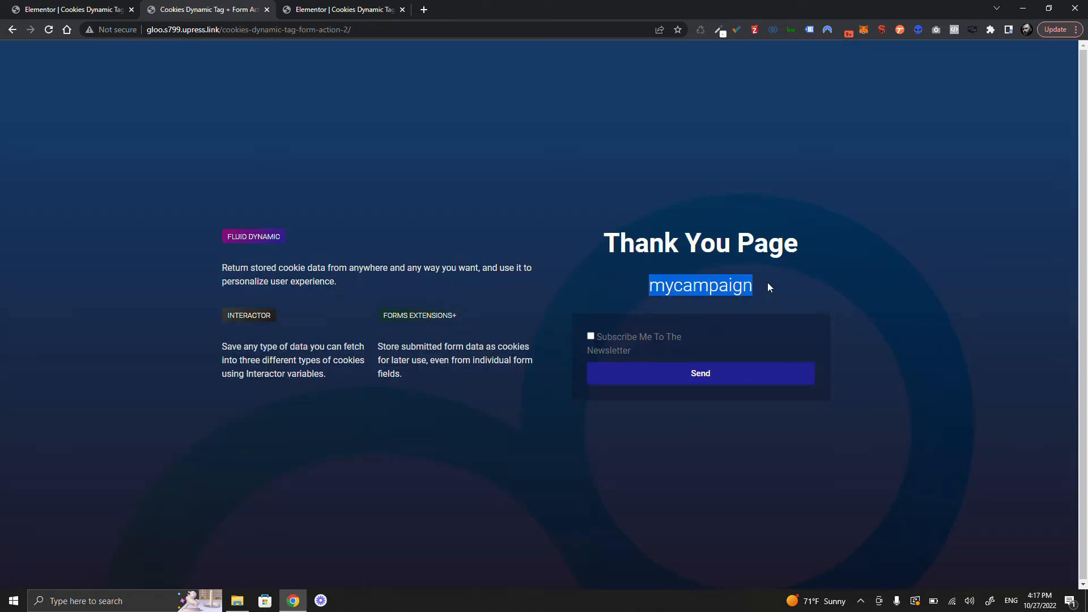
pyautogui.hotkey('ctrl', 'Tab')
# - Place a Dynamic Composer under the Thank You Page heading and delete the empty heading
pyautogui.click(778, 278)
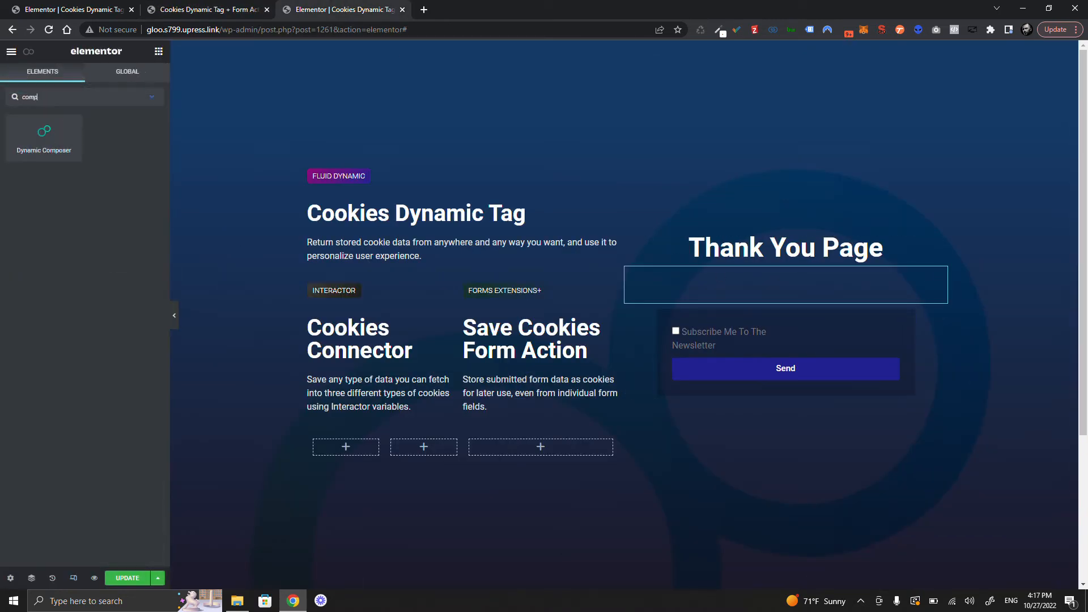
pyautogui.moveTo(42, 145); pyautogui.dragTo(819, 270)
pyautogui.rightClick(899, 294)
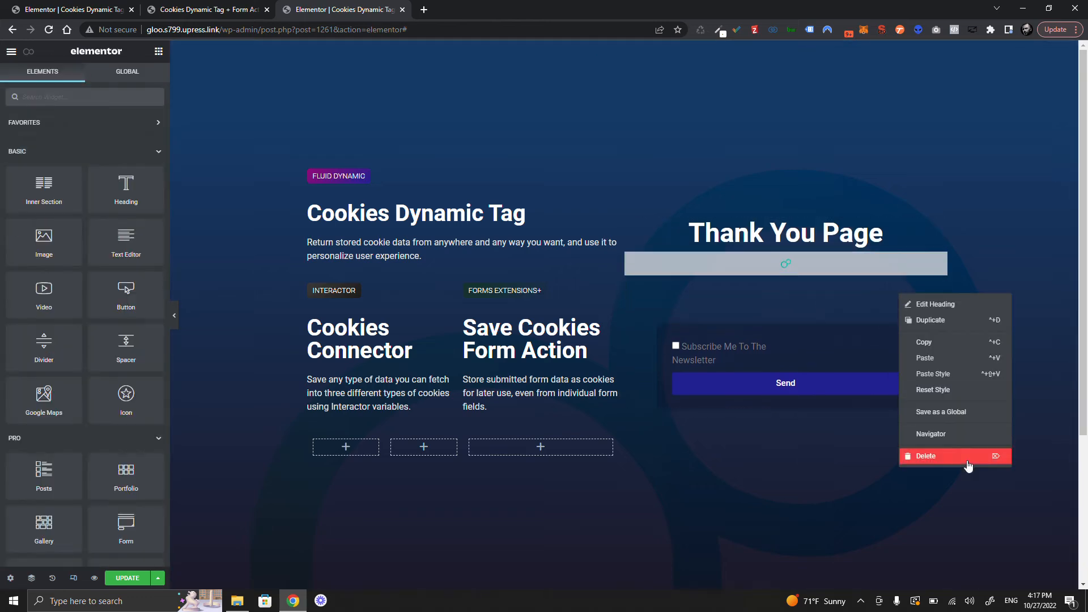
pyautogui.click(966, 458)
pyautogui.click(814, 285)
# - Make the first variable 'cookie' read the utm_campaign browser cookie via Cookie Dynamic Tag
pyautogui.click(91, 187)
pyautogui.moveTo(67, 219); pyautogui.dragTo(20, 219)
pyautogui.write('cookier')
pyautogui.press('BackSpace')
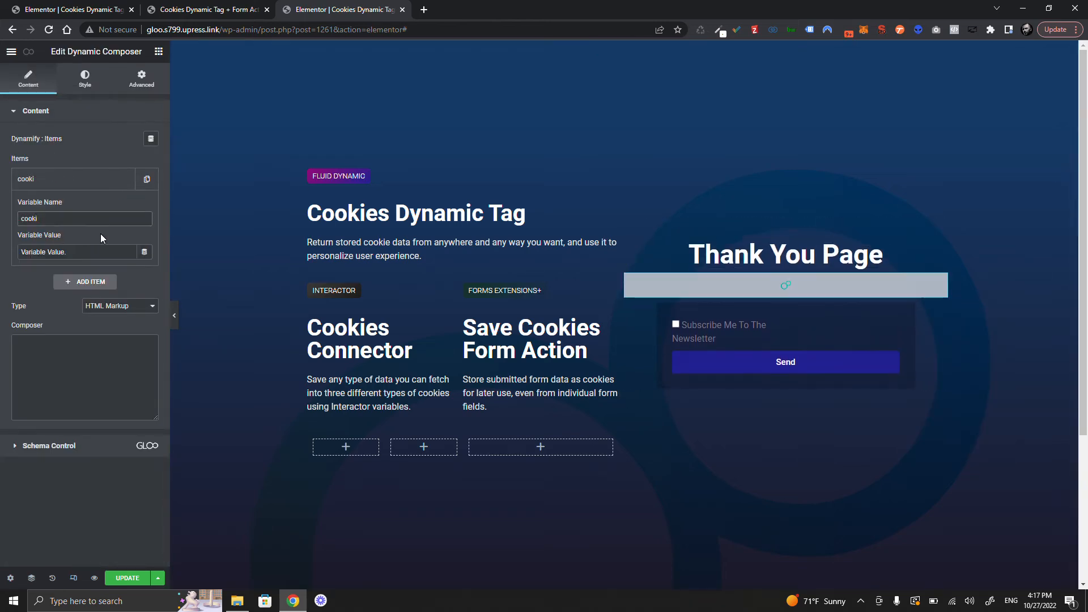
pyautogui.click(138, 255)
pyautogui.scroll(-10, 34, 340)
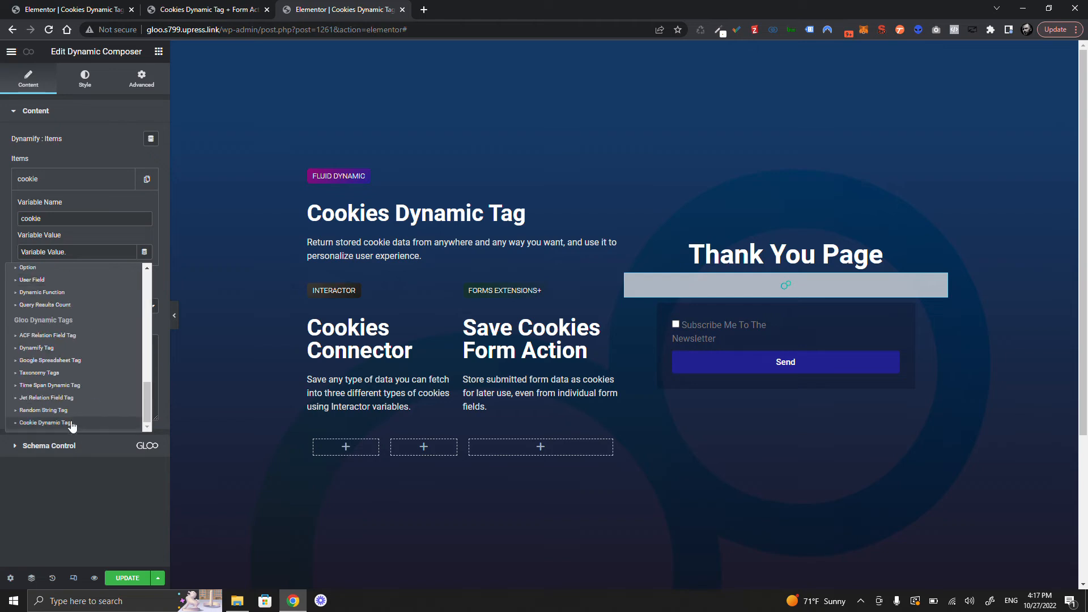
pyautogui.click(68, 426)
pyautogui.click(121, 300)
pyautogui.click(142, 340)
pyautogui.click(120, 344)
pyautogui.click(113, 356)
pyautogui.click(102, 232)
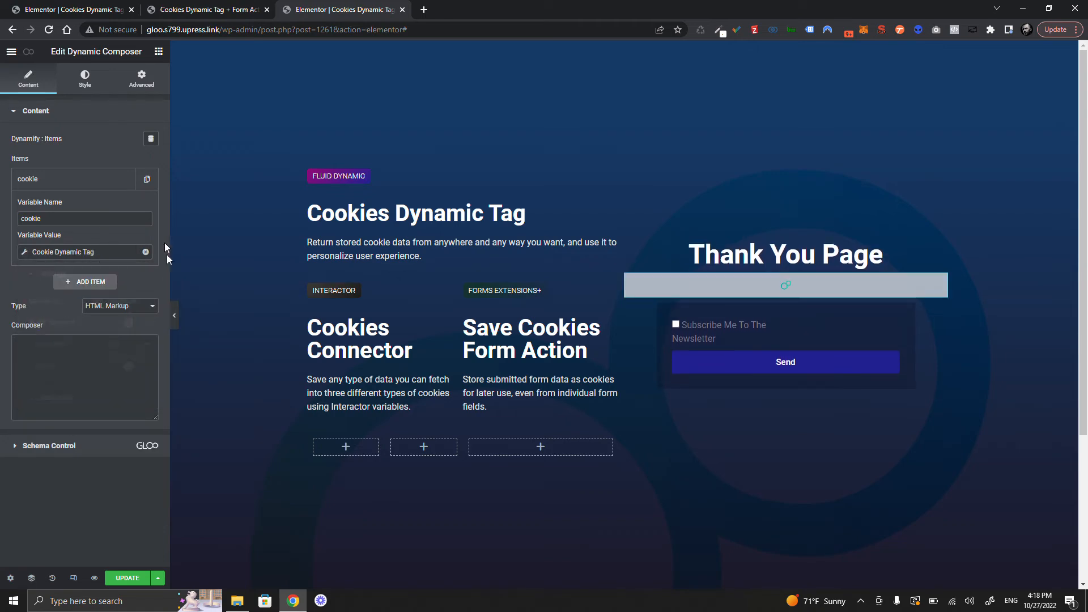
# - Add a 'name' variable from the name cookie and write 'Hi name this is the campaign you used : cookie'
pyautogui.click(69, 277)
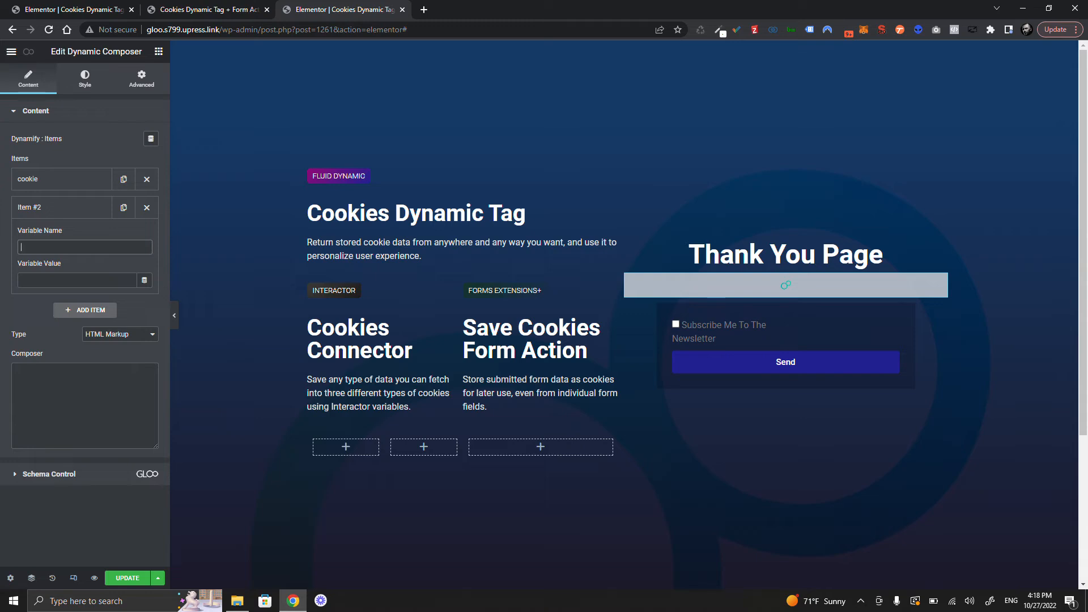
pyautogui.write('name')
pyautogui.click(144, 280)
pyautogui.scroll(-10, 92, 401)
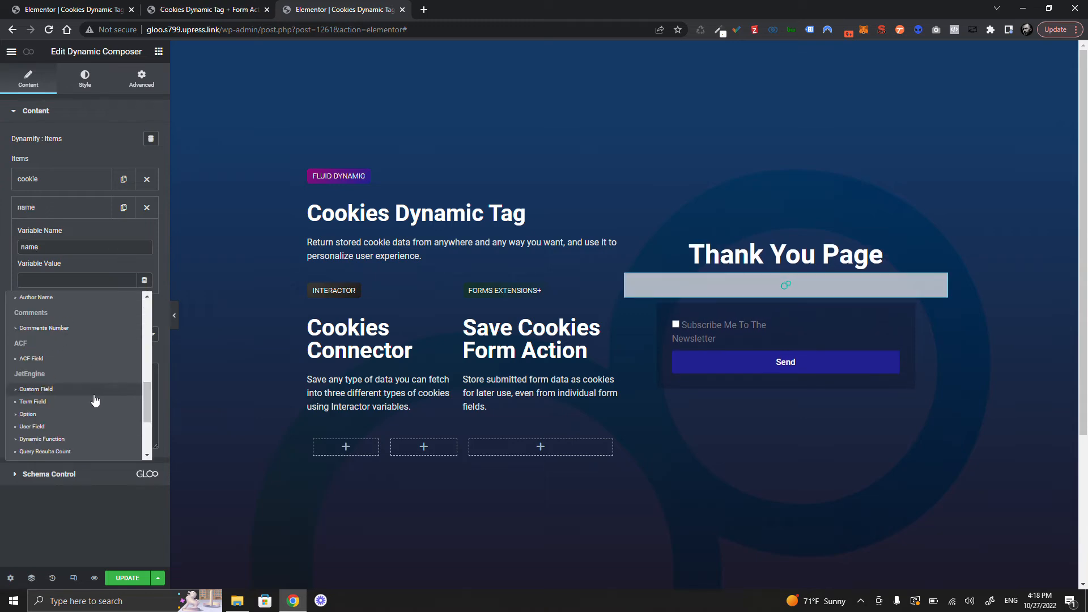
pyautogui.click(75, 452)
pyautogui.write('n')
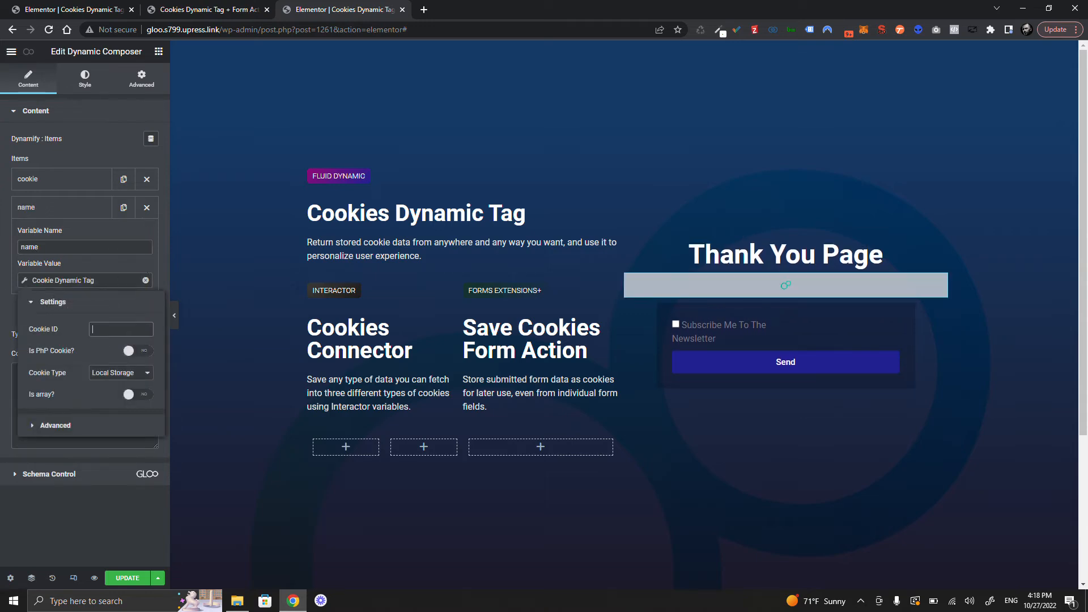
pyautogui.write('ame')
pyautogui.click(127, 372)
pyautogui.click(127, 399)
pyautogui.click(62, 207)
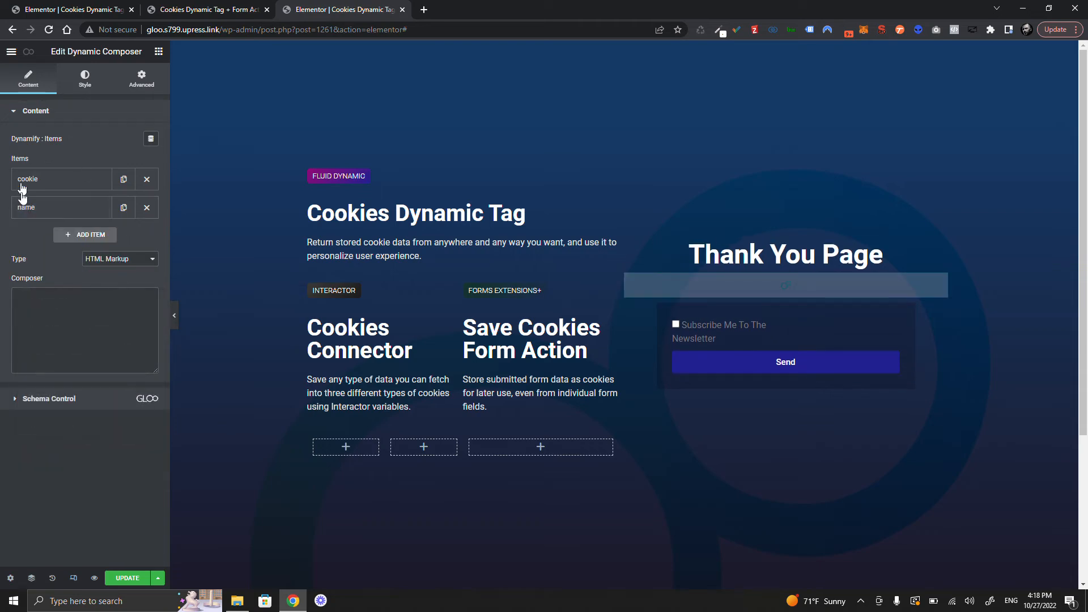
pyautogui.write('Hi name this is the campaign')
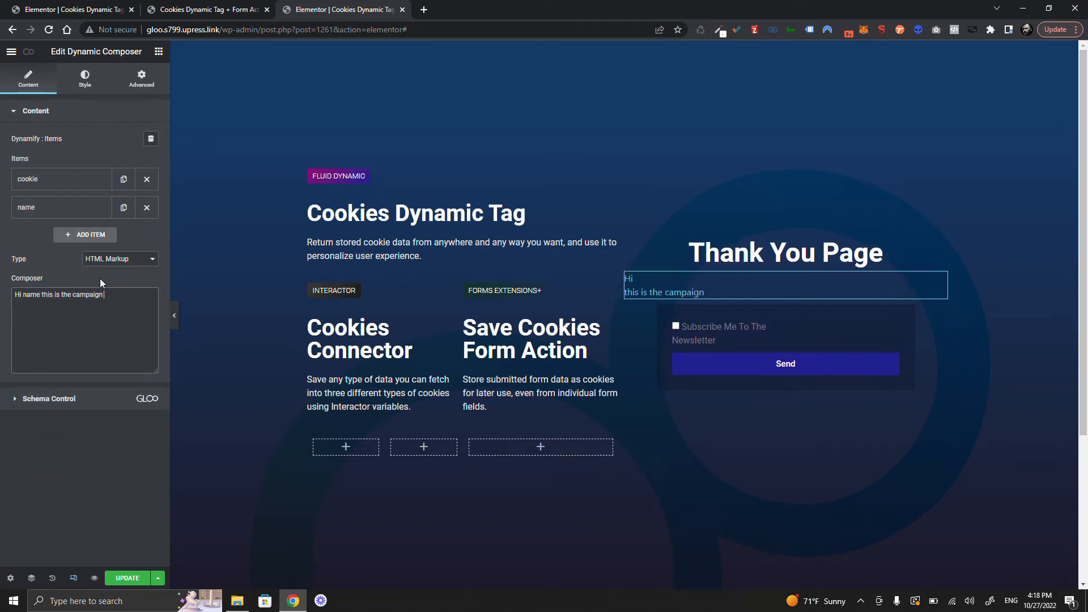
pyautogui.write(' you used : cookie')
pyautogui.click(127, 578)
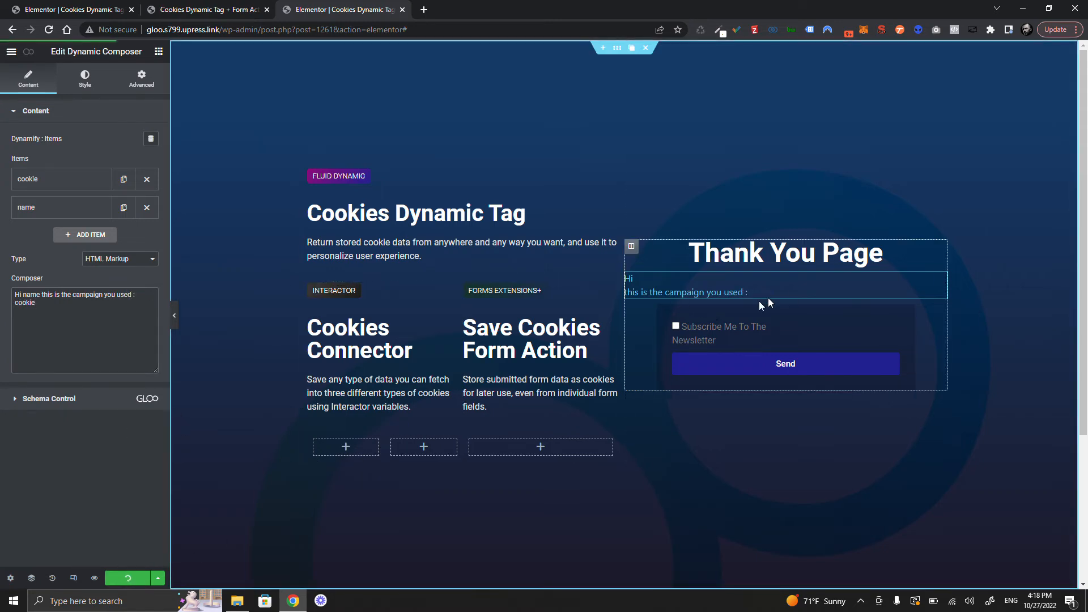
# - Enlarge the composer text and tighten its line height in Typography
pyautogui.click(85, 79)
pyautogui.click(150, 163)
pyautogui.moveTo(20, 252); pyautogui.dragTo(36, 252)
pyautogui.moveTo(19, 382); pyautogui.dragTo(28, 382)
pyautogui.click(43, 96)
pyautogui.click(142, 79)
# - Add custom CSS centering the text and making it white, then reload the live thank-you page
pyautogui.click(43, 366)
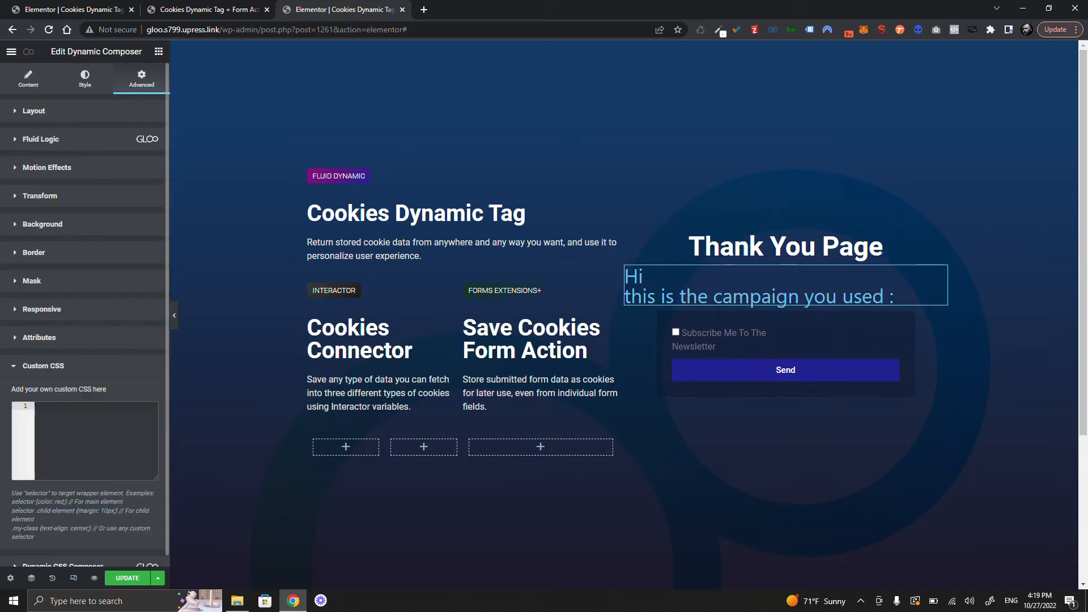
pyautogui.click(85, 419)
pyautogui.write('selector {')
pyautogui.press('Return')
pyautogui.write('text')
pyautogui.click(111, 423)
pyautogui.write('centerselector * {color:white!important;')
pyautogui.scroll(2, 59, 108)
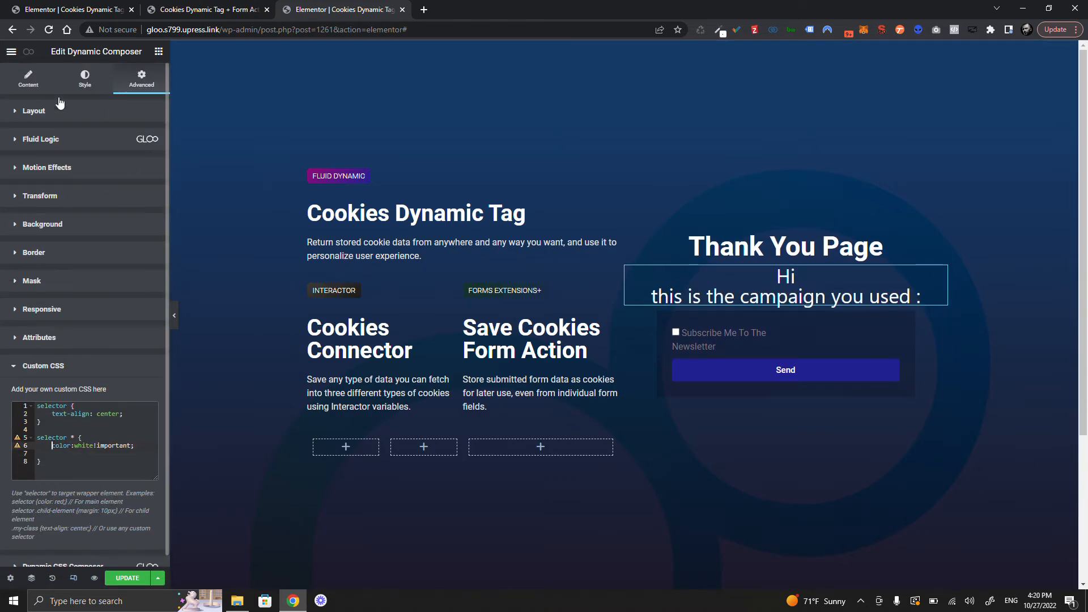
pyautogui.click(28, 79)
pyautogui.click(142, 79)
pyautogui.click(207, 10)
pyautogui.click(49, 29)
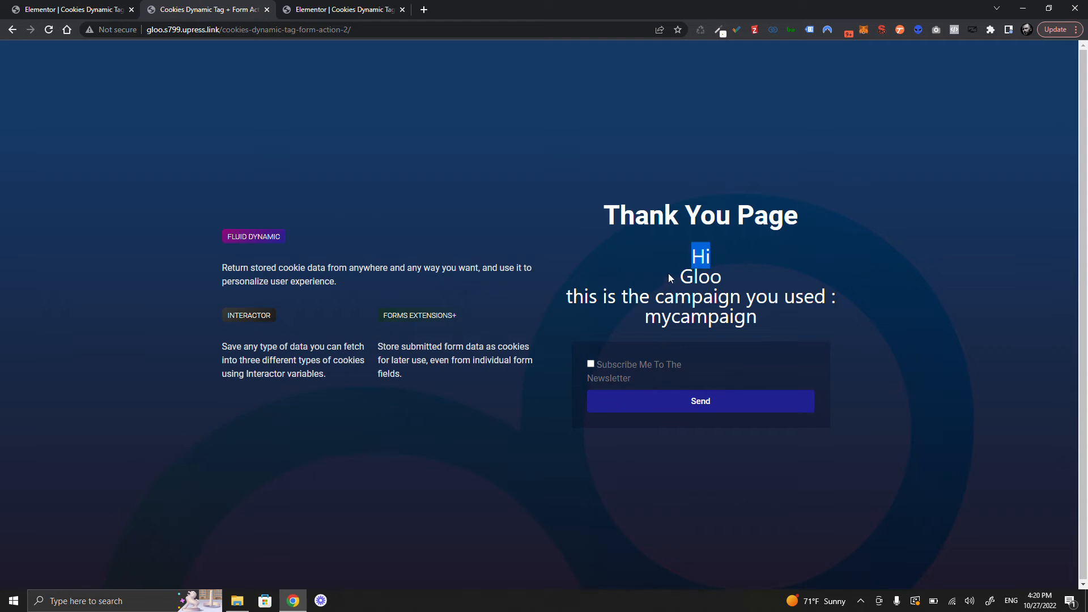
# - Verify the thank-you page shows the visitor's name and campaign mycampaign, then return to the editor
pyautogui.moveTo(669, 277); pyautogui.dragTo(753, 283)
pyautogui.moveTo(567, 297); pyautogui.dragTo(855, 295)
pyautogui.click(644, 320)
pyautogui.moveTo(646, 323); pyautogui.dragTo(786, 328)
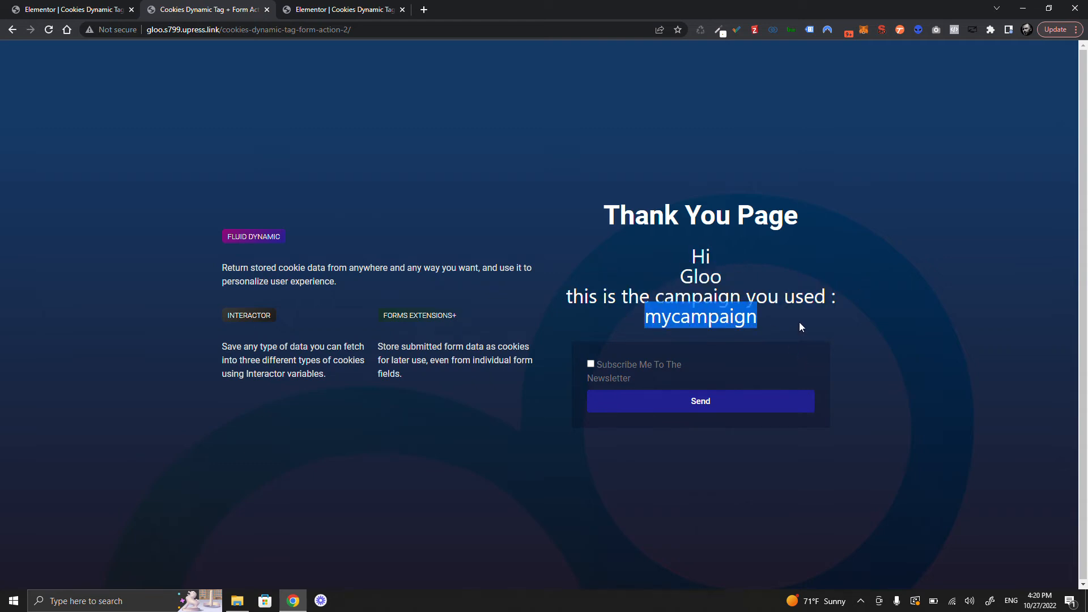
pyautogui.click(681, 236)
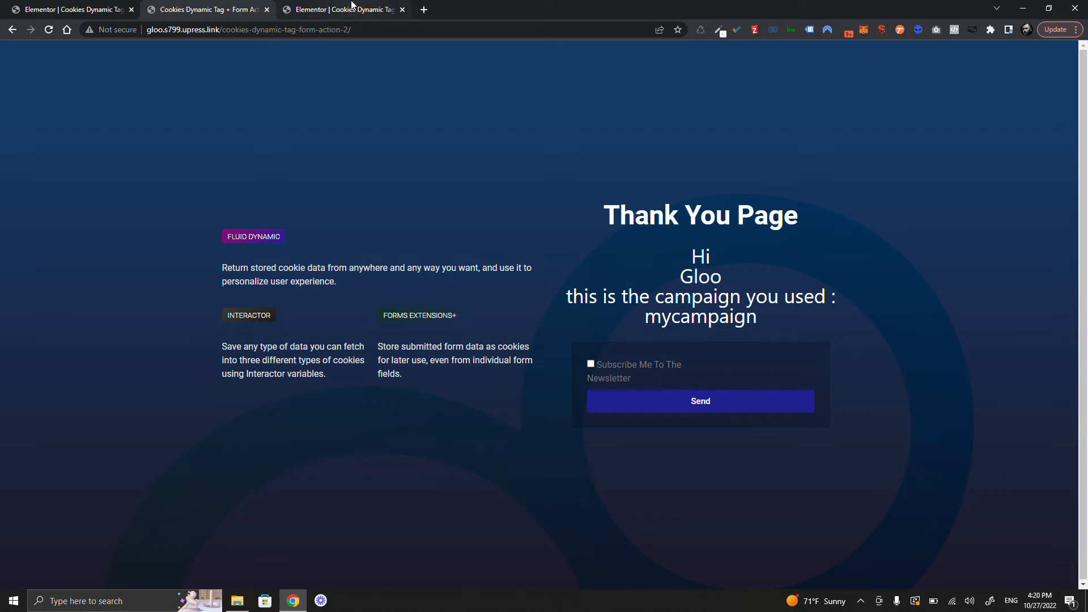
pyautogui.click(113, 9)
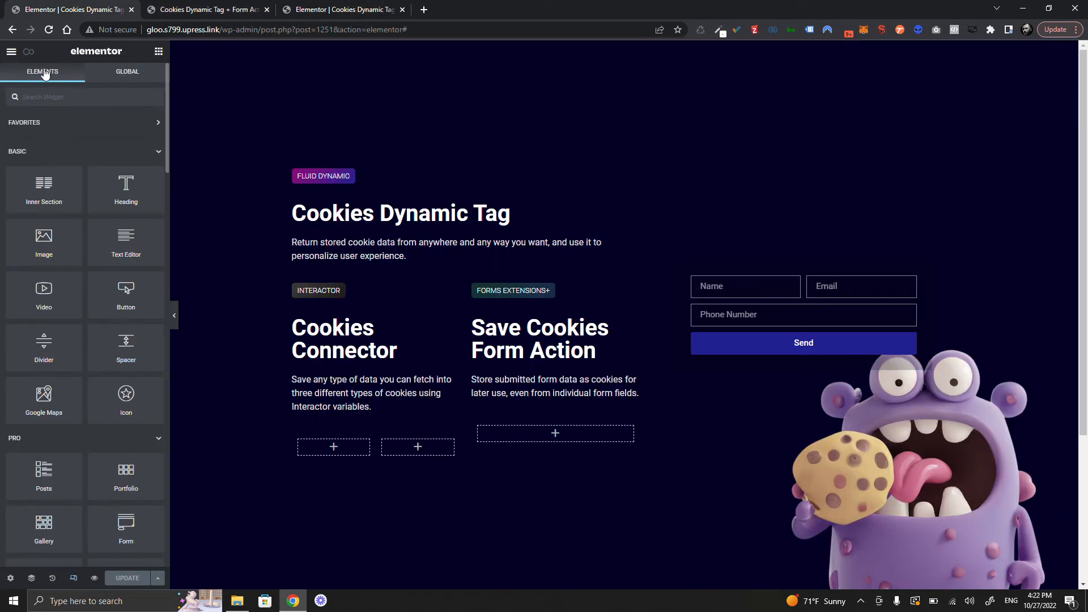
# - Open Page Settings > Advanced > Interactor via the Gloo icon in the panel header
pyautogui.click(28, 51)
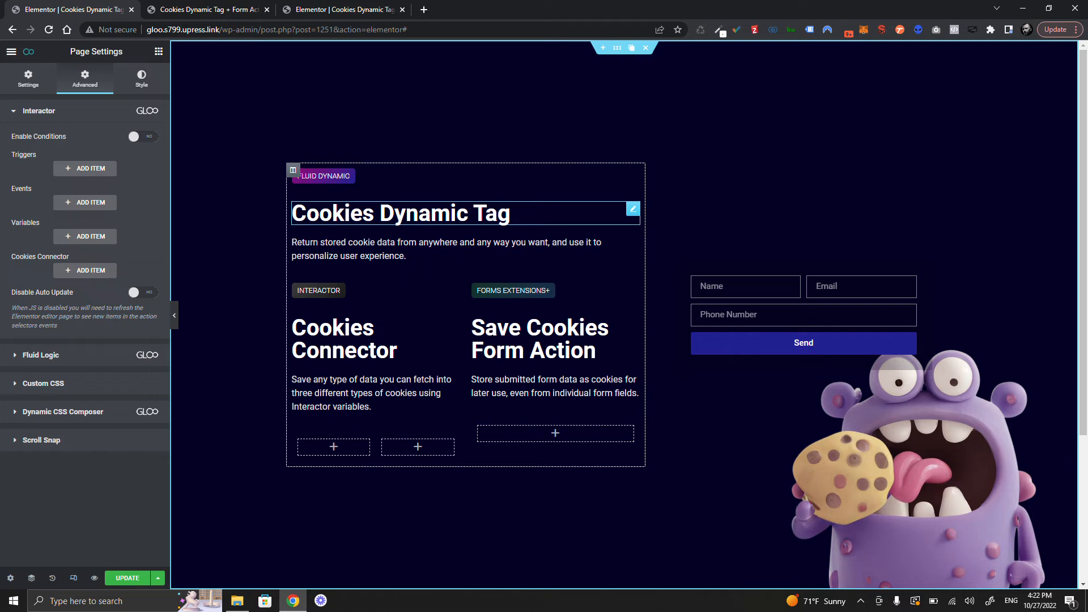
# - Add a trigger named 'Page is loaded' that fires when the page is Ready
pyautogui.click(85, 168)
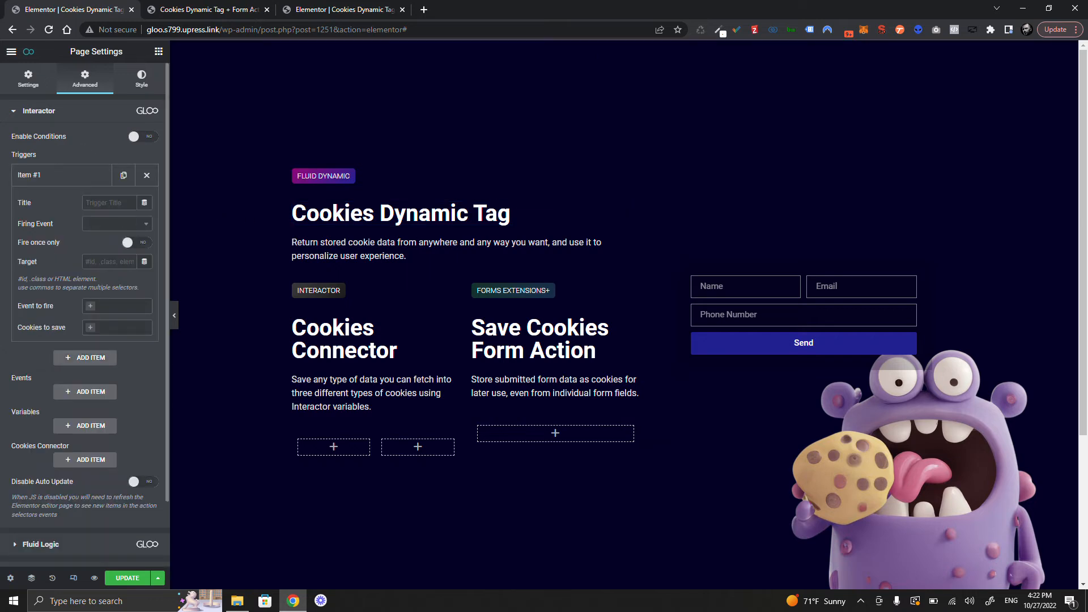
pyautogui.write('Page is loaded')
pyautogui.click(116, 223)
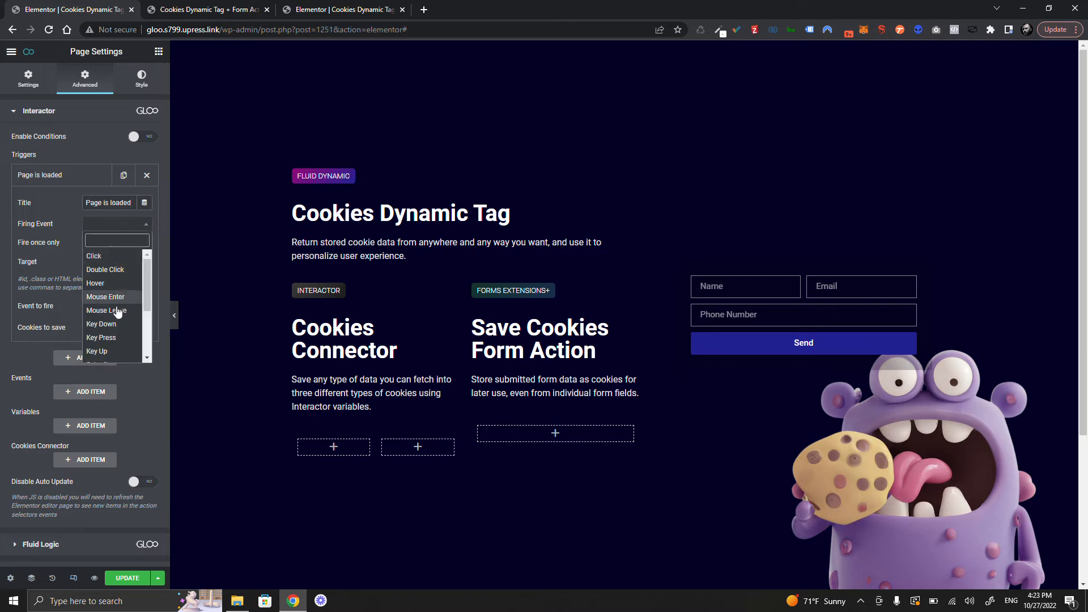
pyautogui.scroll(-3, 116, 311)
pyautogui.scroll(1, 115, 332)
pyautogui.click(113, 344)
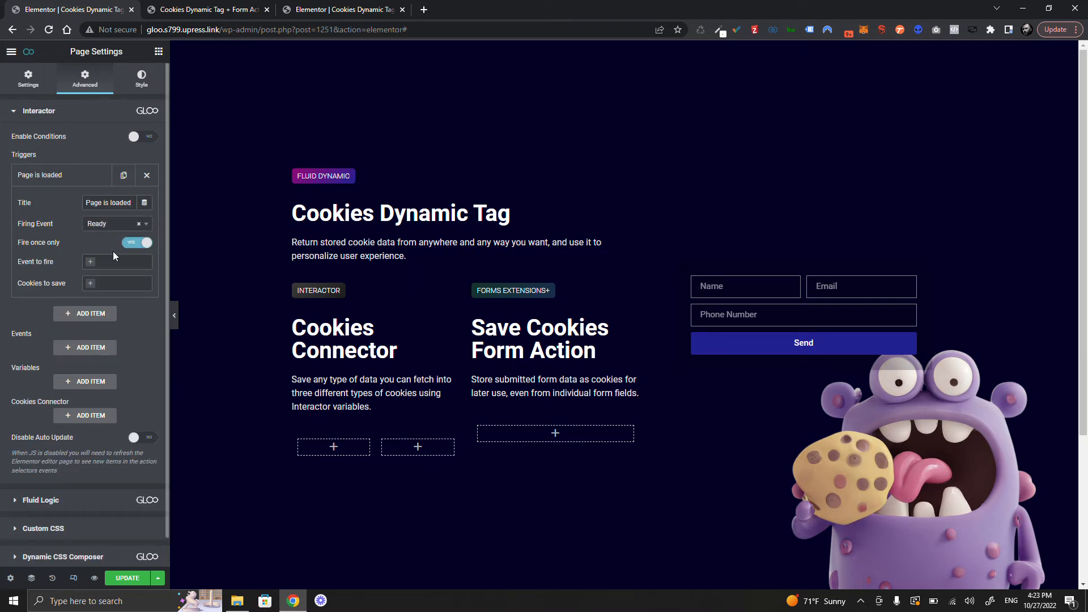
pyautogui.click(68, 178)
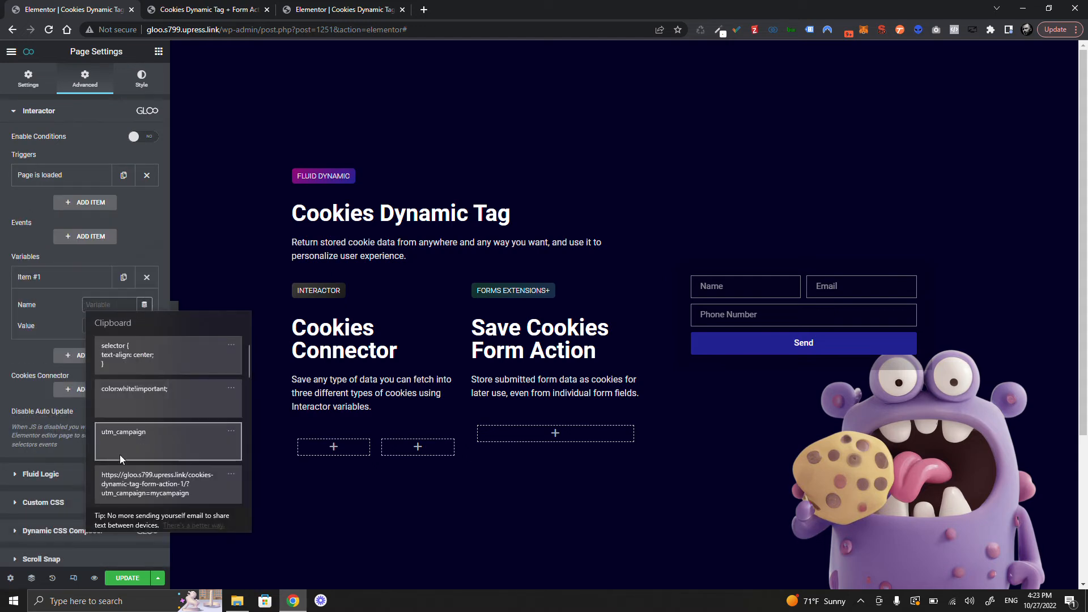
# - Add a utm_campaign variable whose value is the Request Parameter utm_campaign
pyautogui.click(131, 437)
pyautogui.click(109, 325)
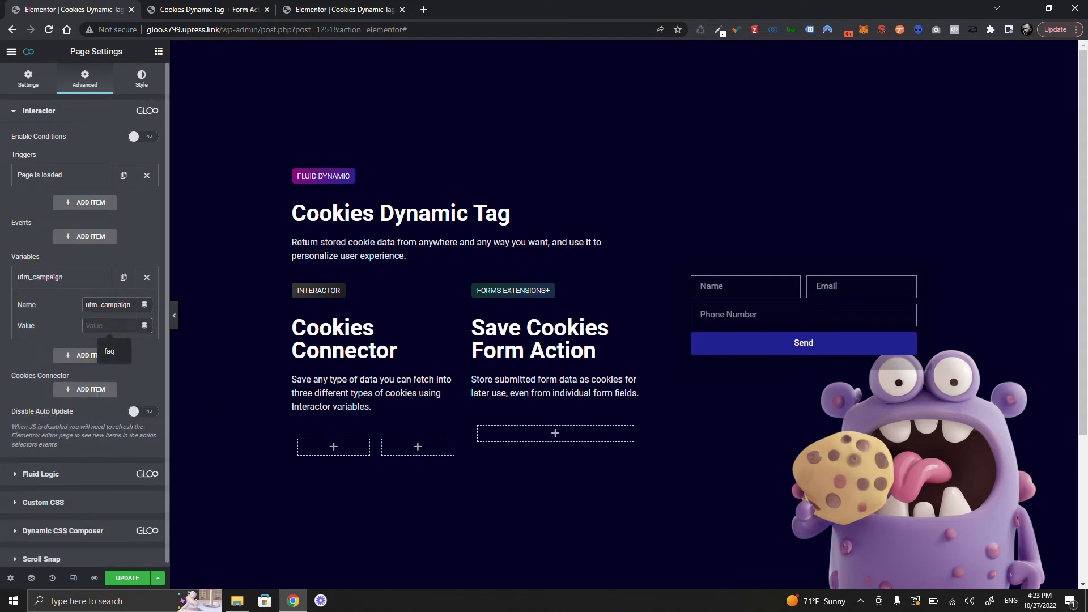
pyautogui.click(145, 325)
pyautogui.scroll(-5, 71, 442)
pyautogui.scroll(5, 71, 442)
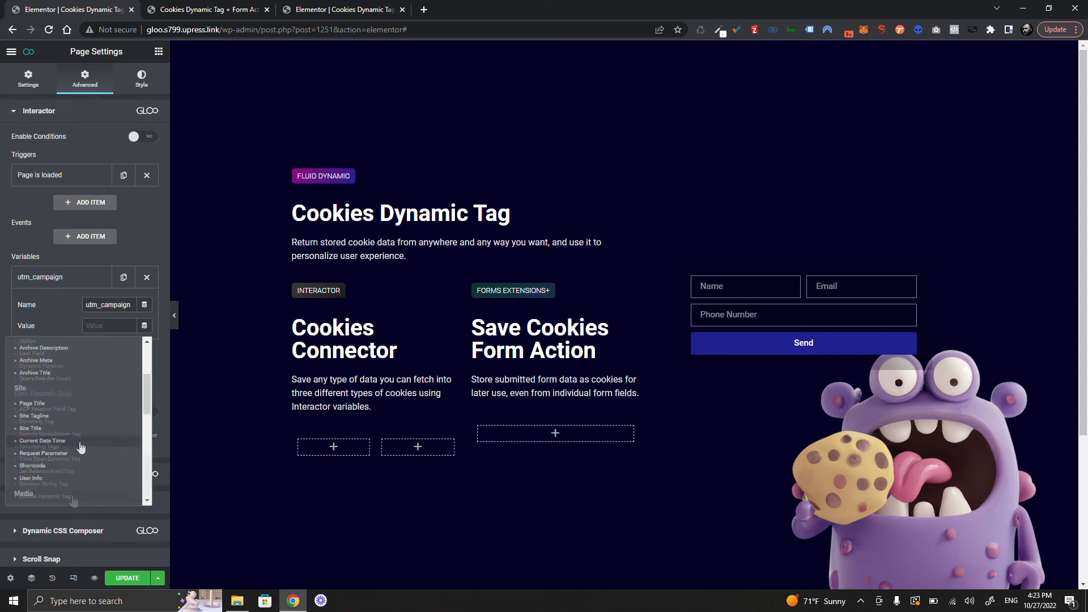
pyautogui.click(80, 453)
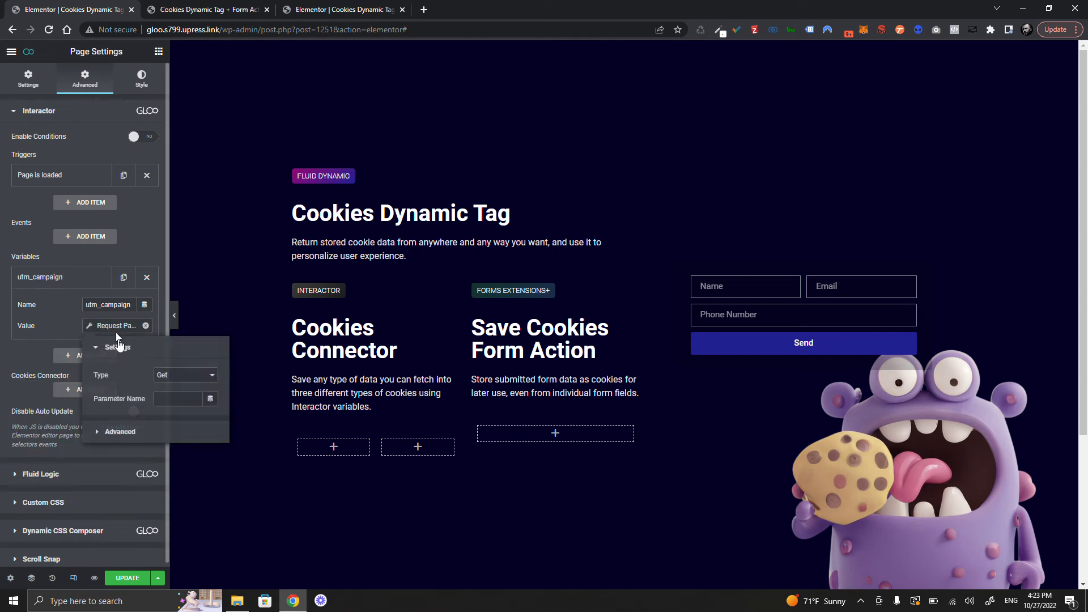
pyautogui.click(176, 399)
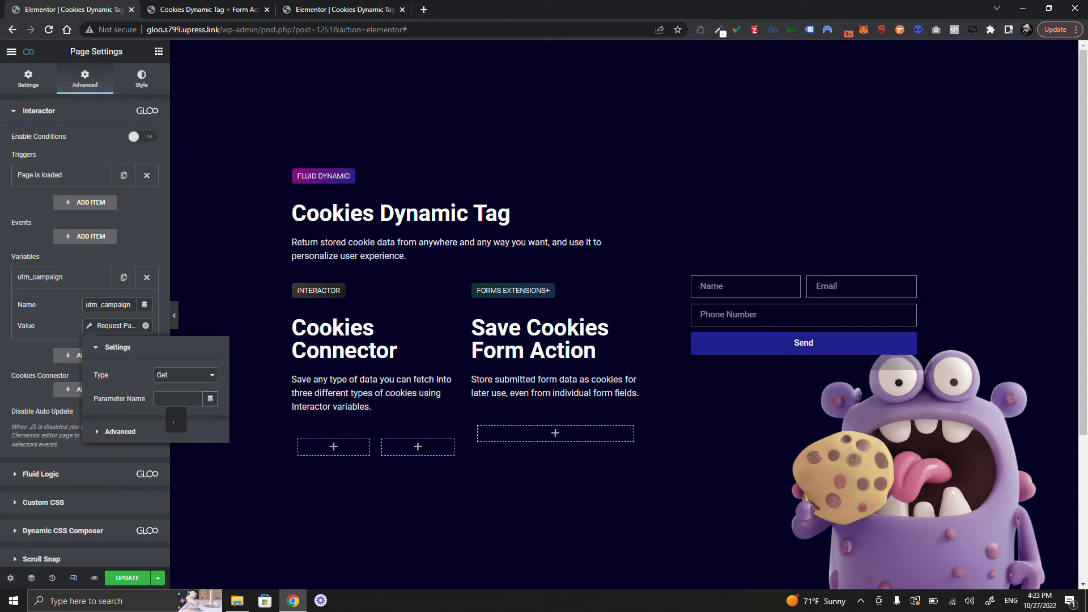
pyautogui.click(206, 294)
pyautogui.click(68, 335)
# - Add a myCookie cookies connector that stores the utm_campaign variable
pyautogui.click(94, 333)
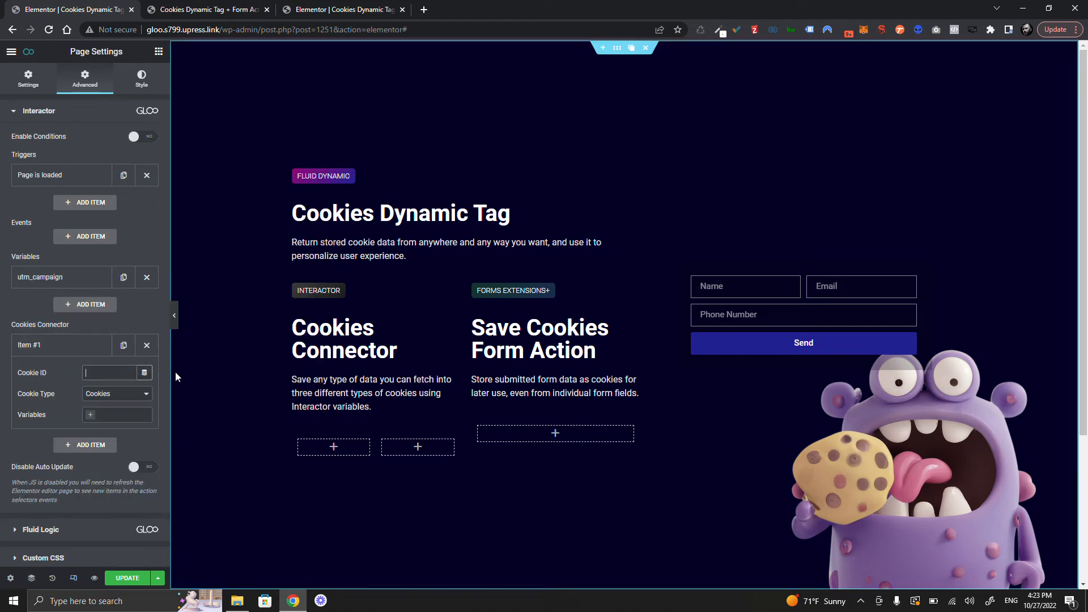
pyautogui.write('myCookie')
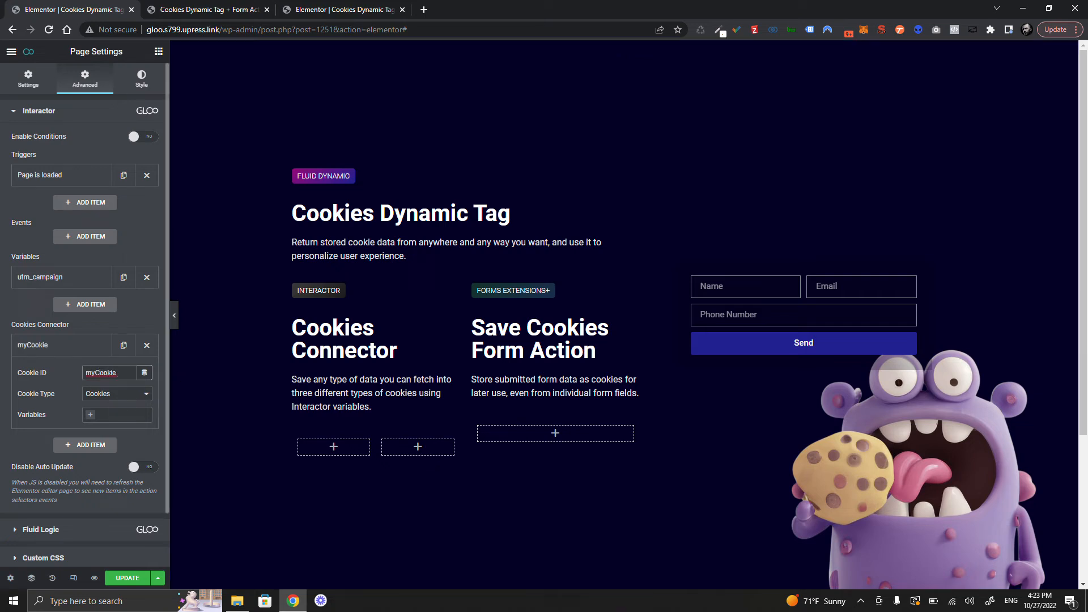
pyautogui.click(113, 415)
pyautogui.click(117, 430)
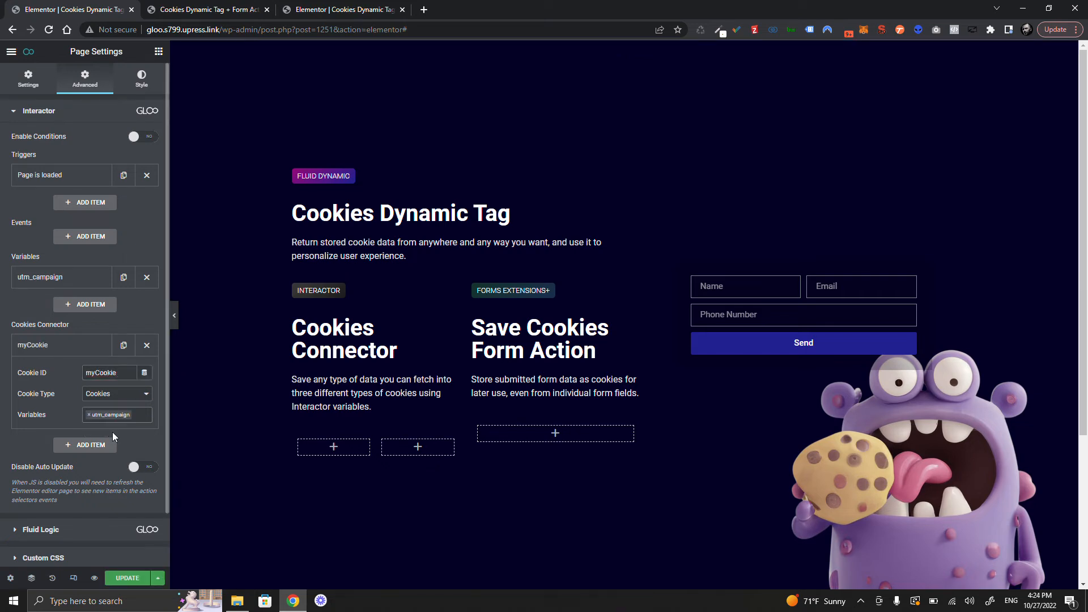
# - Add an 'Alert for feedback' Interactions event showing the alert 'Cookie was saved'
pyautogui.click(74, 236)
pyautogui.click(108, 271)
pyautogui.write('Ale')
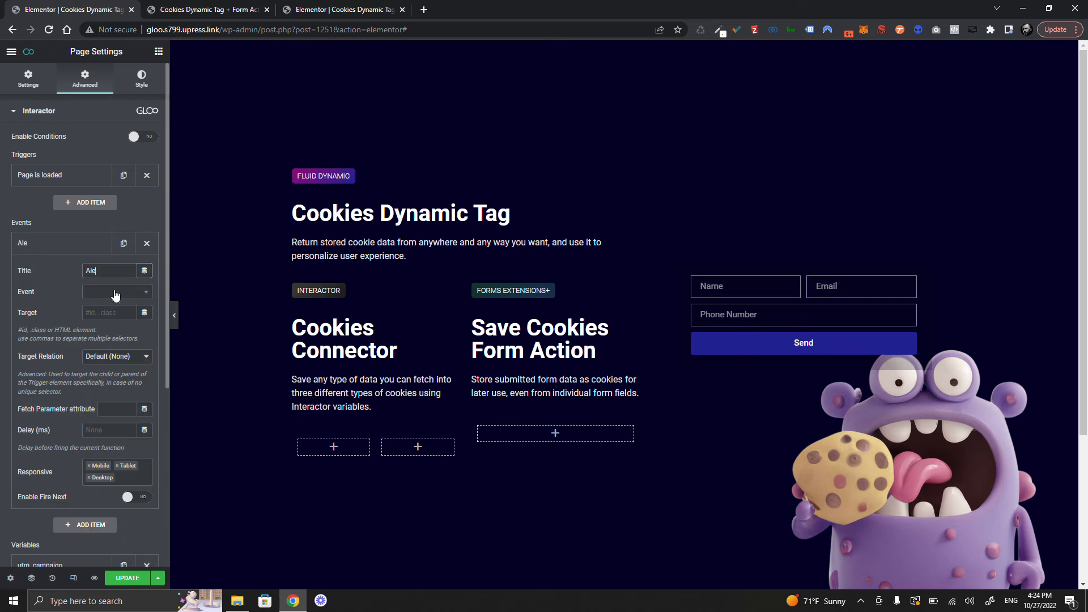
pyautogui.write('rt for feedback')
pyautogui.click(116, 293)
pyautogui.click(115, 335)
pyautogui.click(116, 313)
pyautogui.scroll(-3, 121, 420)
pyautogui.click(116, 363)
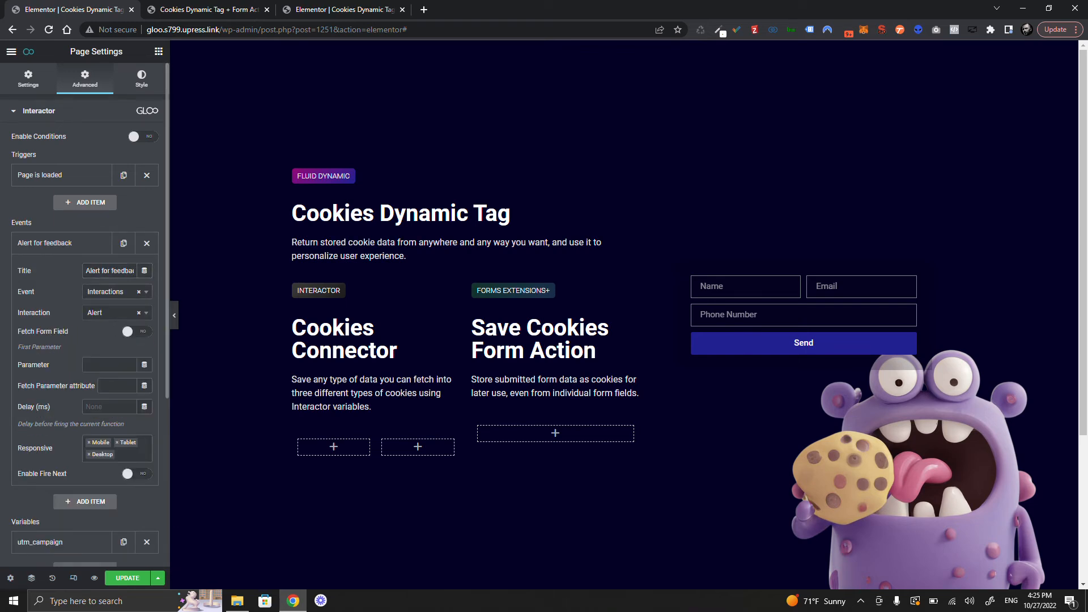
pyautogui.scroll(-1, 103, 309)
pyautogui.click(103, 307)
pyautogui.write('Cookie was saved')
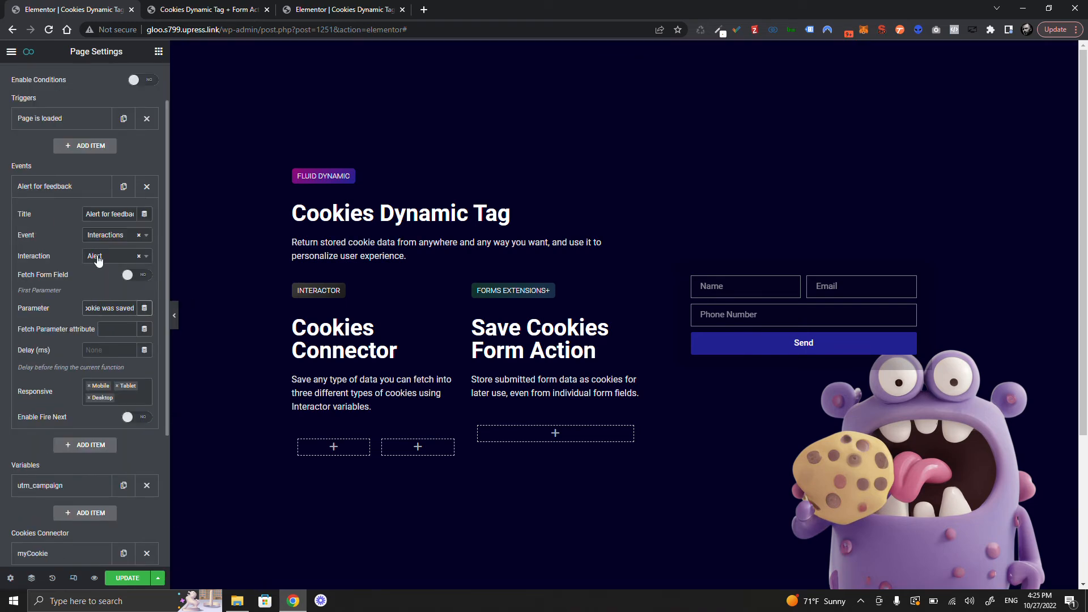
pyautogui.click(74, 186)
# - Make the Page is loaded trigger fire Alert for feedback and save myCookie, then save
pyautogui.click(74, 177)
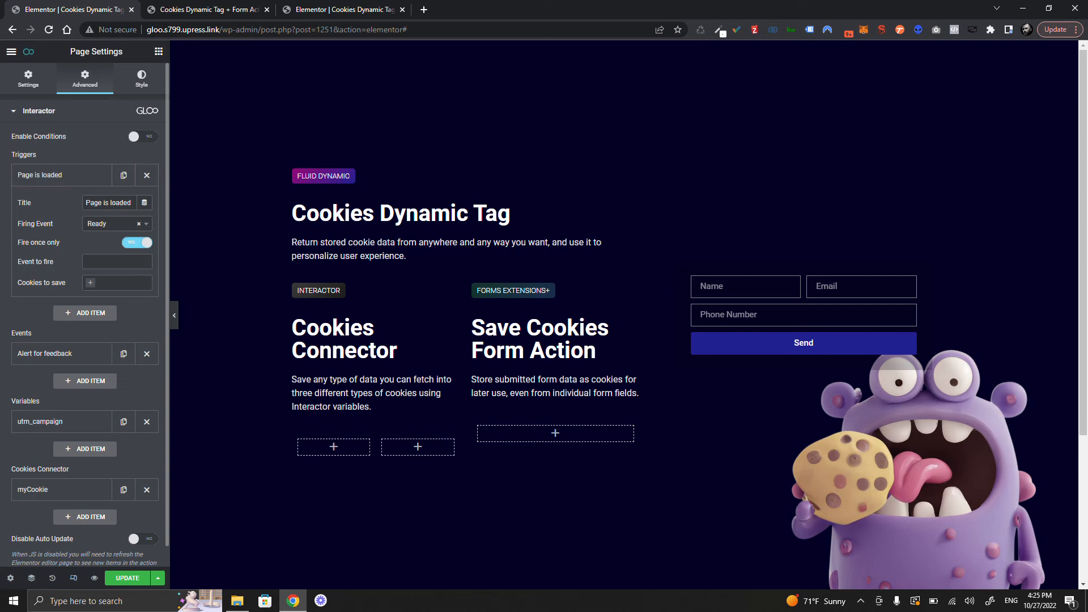
pyautogui.click(117, 261)
pyautogui.click(111, 277)
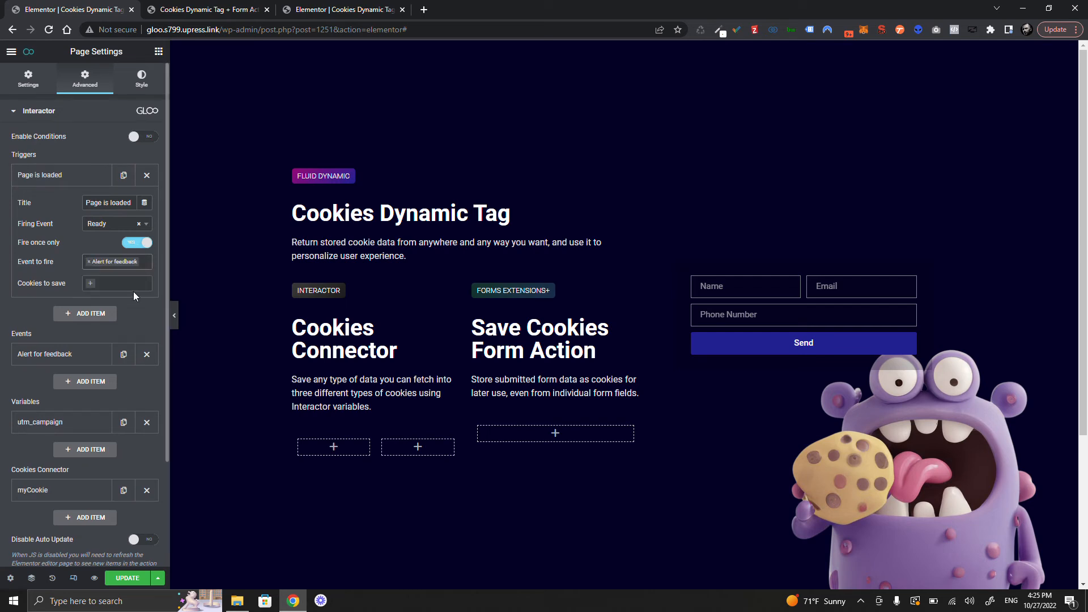
pyautogui.click(119, 283)
pyautogui.click(114, 299)
pyautogui.click(127, 578)
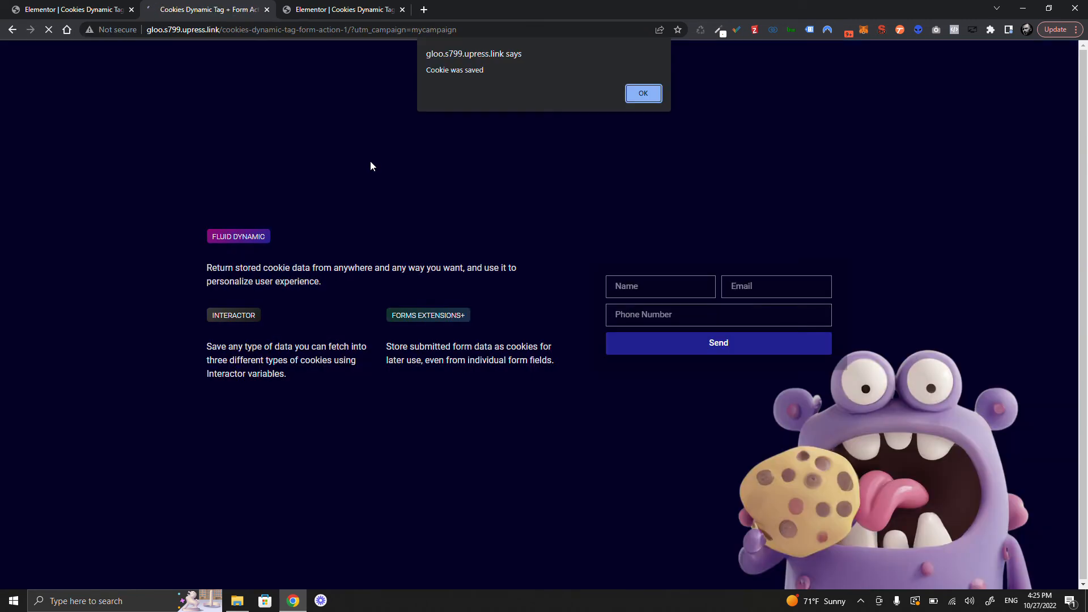
# - Dismiss the alert and inspect Application > Cookies to confirm myCookie holds mycampaign
pyautogui.moveTo(485, 71); pyautogui.dragTo(426, 71)
pyautogui.press('Return')
pyautogui.rightClick(444, 123)
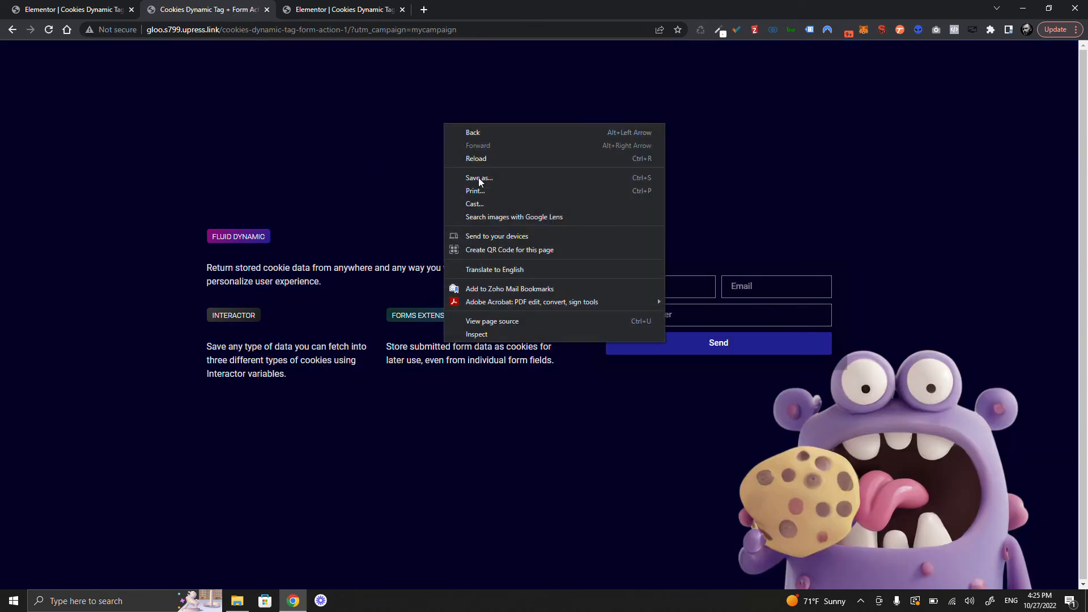
pyautogui.click(495, 333)
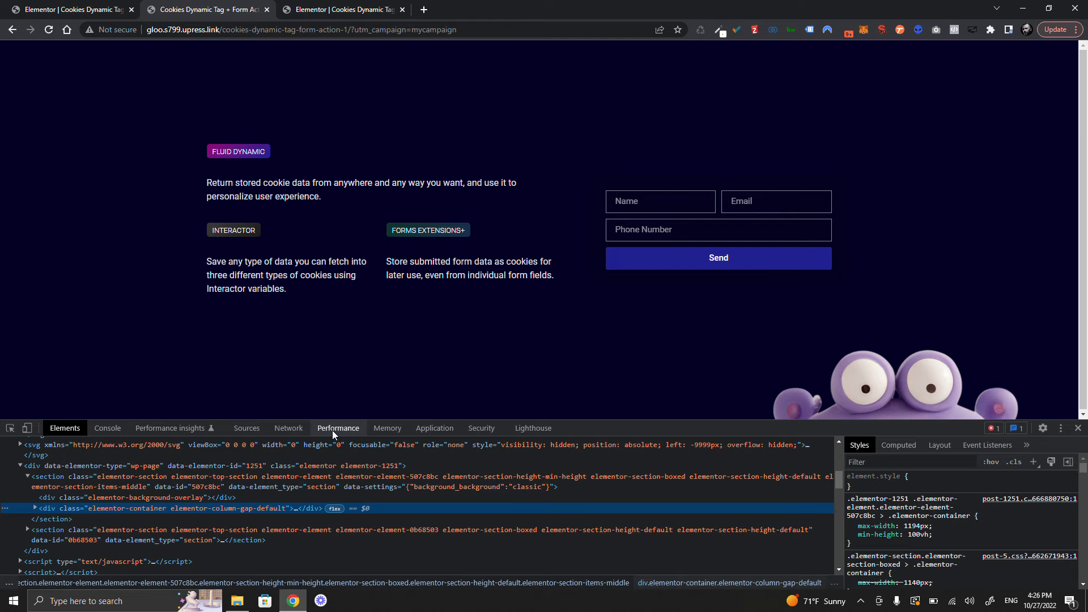
pyautogui.click(434, 428)
pyautogui.click(33, 498)
pyautogui.click(42, 508)
pyautogui.click(136, 473)
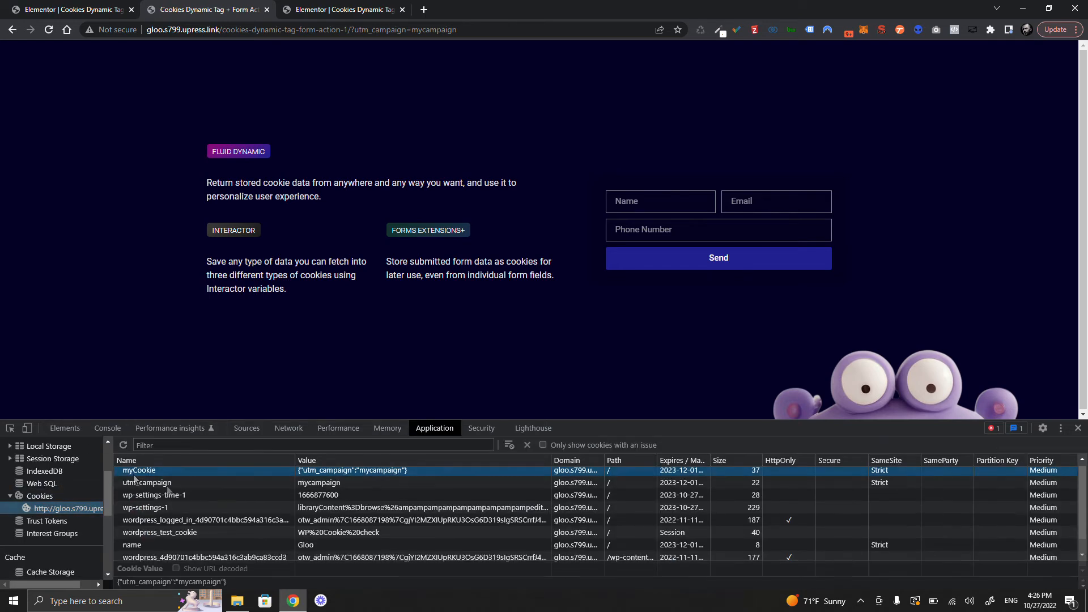
pyautogui.scroll(-1, 222, 489)
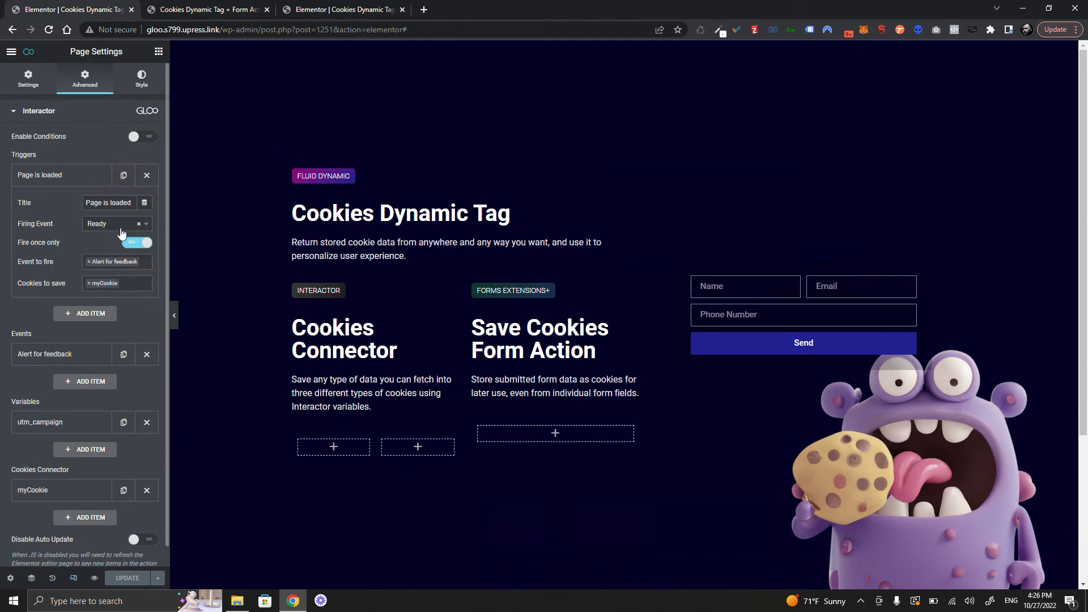
# - Review and collapse the Page is loaded trigger, then select the form widget to edit it
pyautogui.click(123, 227)
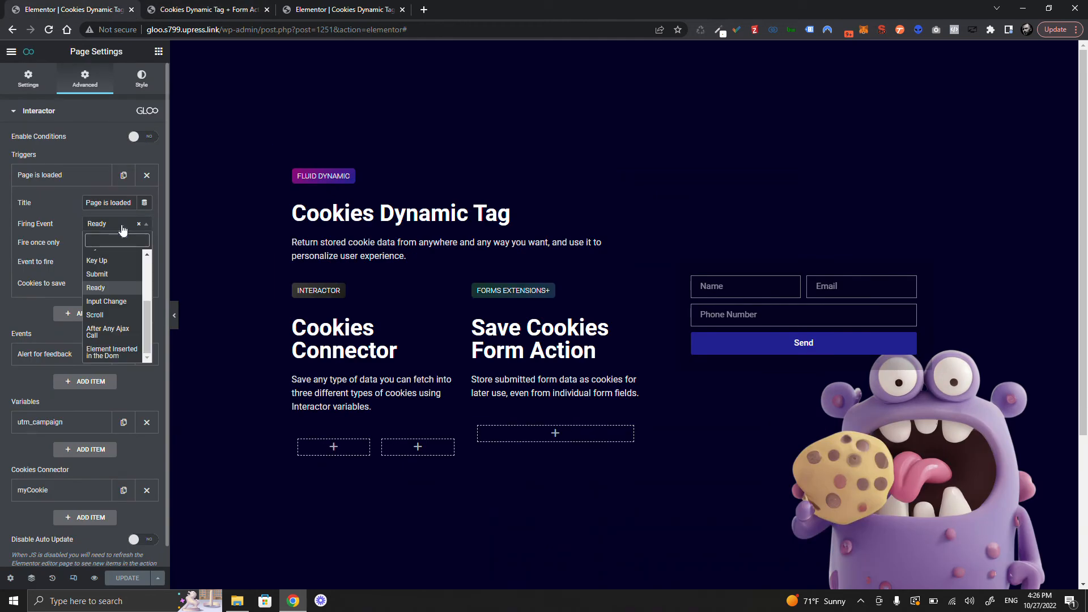
pyautogui.scroll(3, 114, 291)
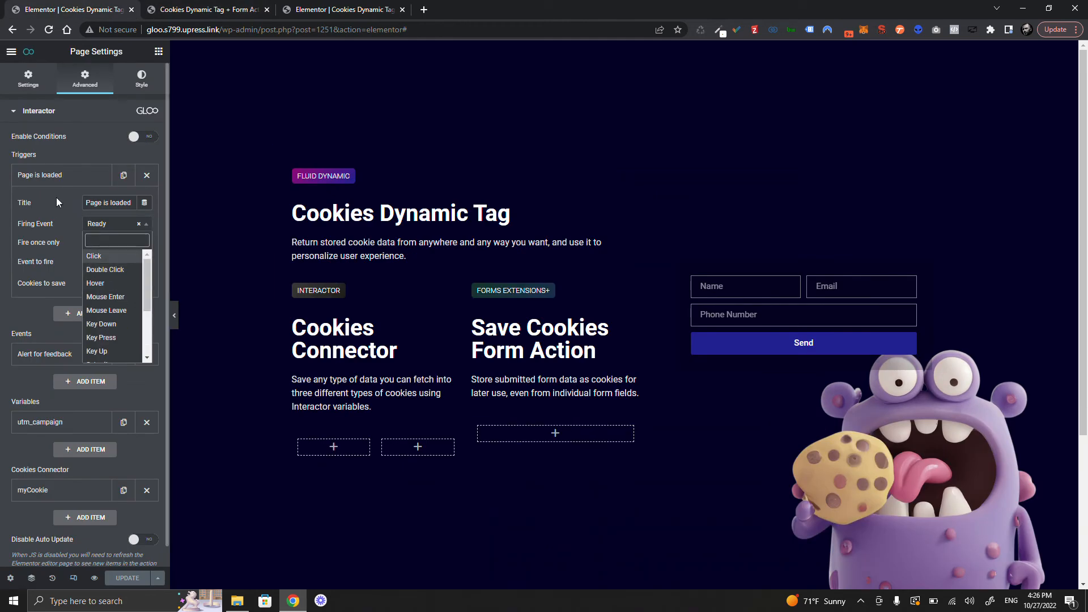
pyautogui.click(56, 176)
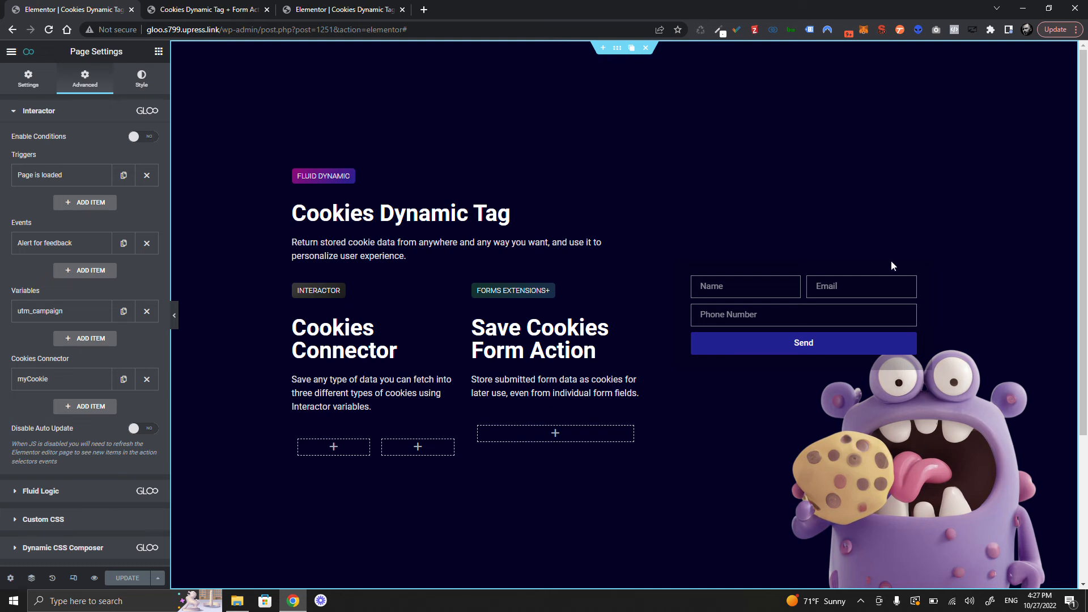
pyautogui.click(759, 315)
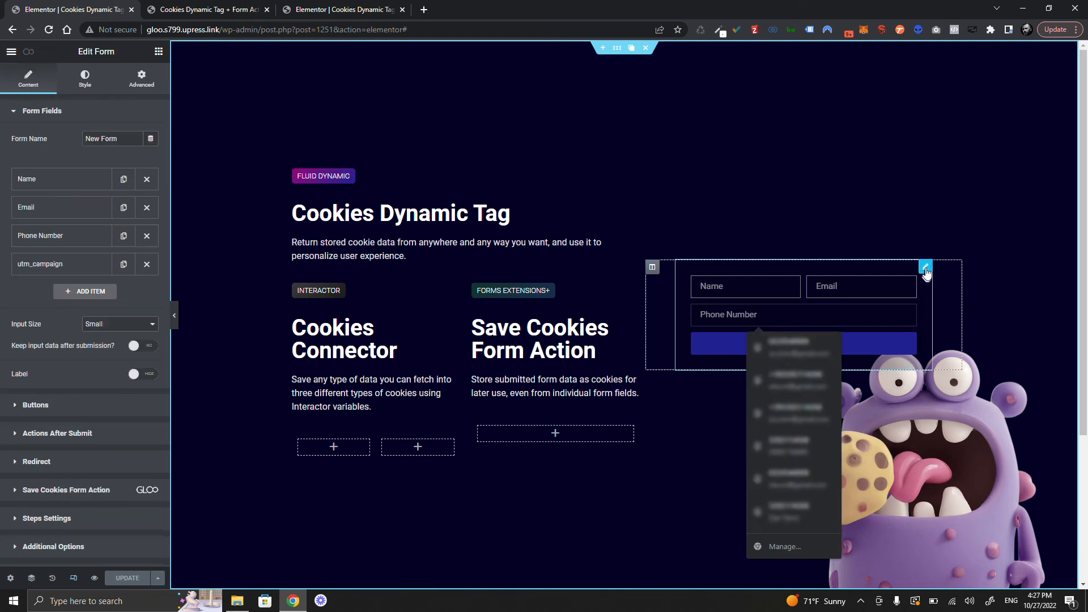
# - Set the utm_campaign field's default to Cookie Dynamic Tag, Cookie ID MyCookie, Cookie Type Cookies
pyautogui.click(93, 266)
pyautogui.click(126, 295)
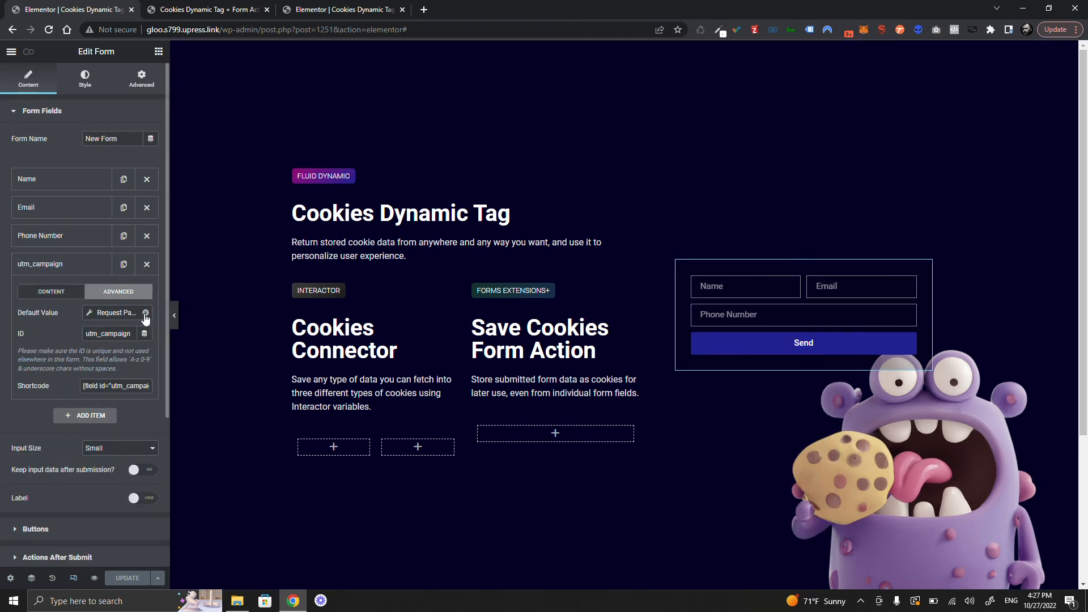
pyautogui.click(145, 312)
pyautogui.click(73, 488)
pyautogui.click(177, 362)
pyautogui.write('MyCookie')
pyautogui.click(62, 337)
pyautogui.click(113, 313)
pyautogui.click(184, 406)
pyautogui.click(180, 428)
pyautogui.click(53, 332)
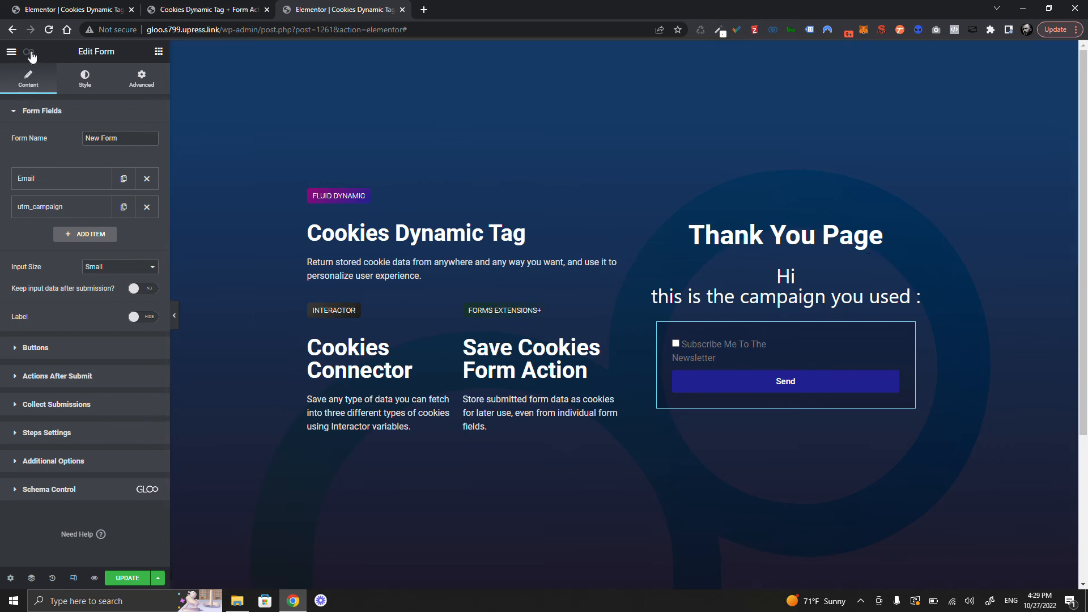
# - Set up the Thank You page's Fluid Logic cookie condition, save, and mark it as a PHP cookie
pyautogui.click(30, 53)
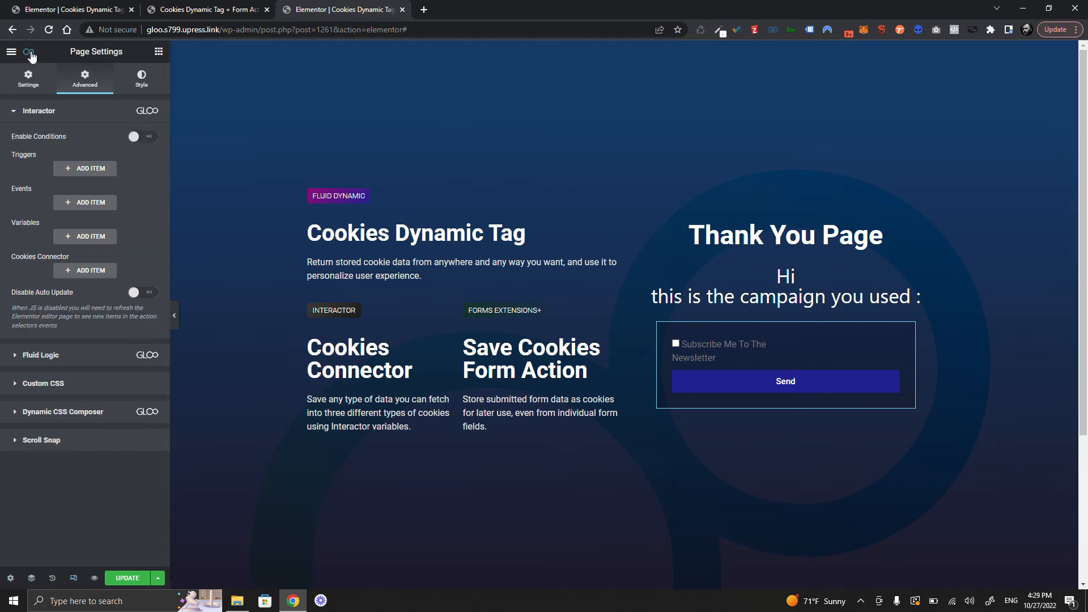
pyautogui.click(79, 111)
pyautogui.click(78, 141)
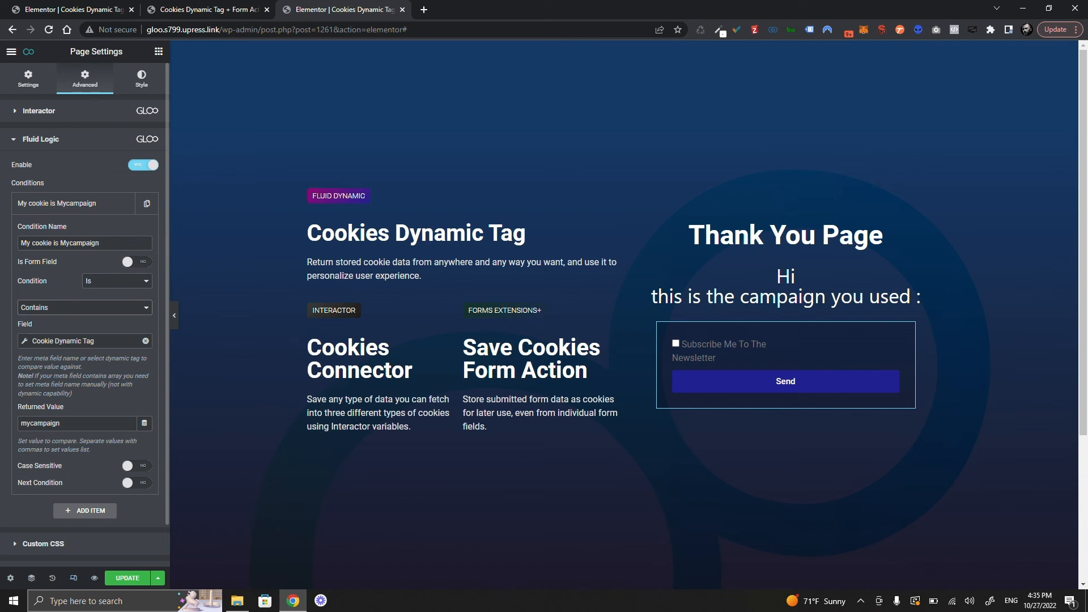
pyautogui.click(127, 578)
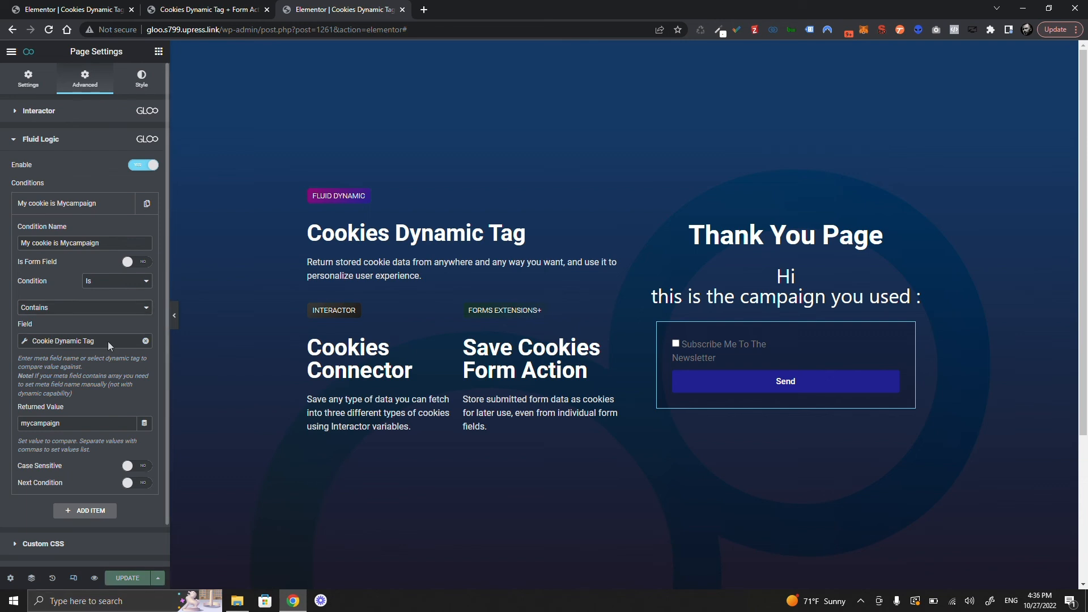
pyautogui.click(109, 344)
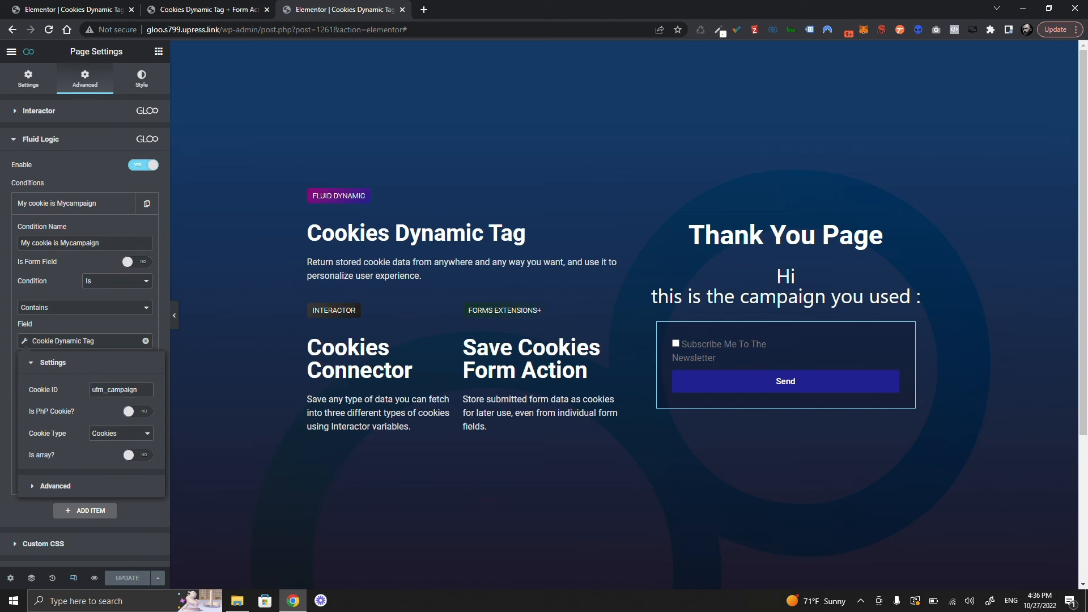
pyautogui.click(138, 412)
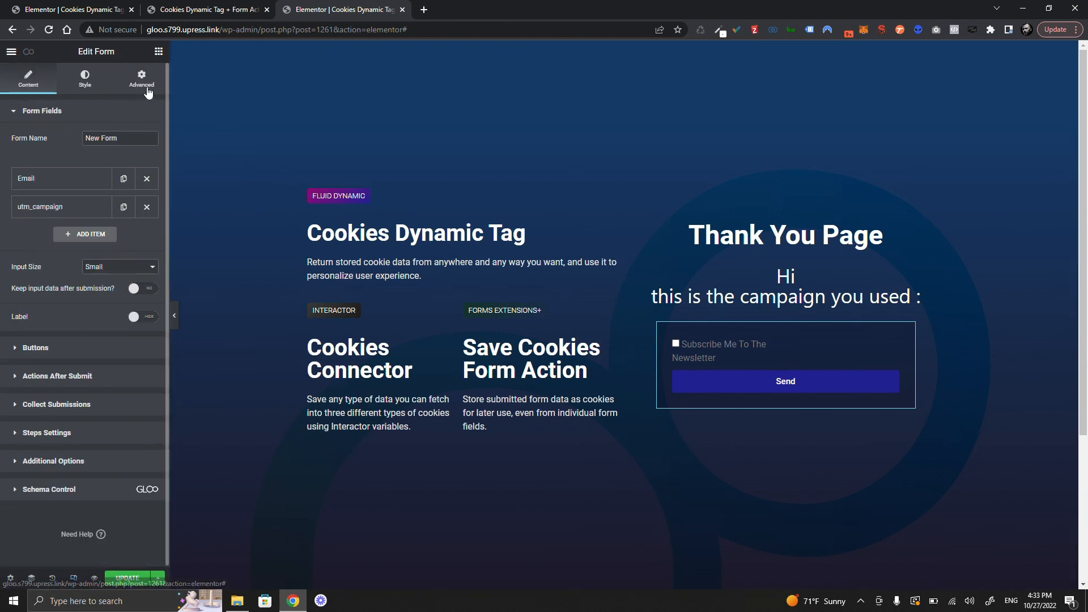
pyautogui.click(147, 86)
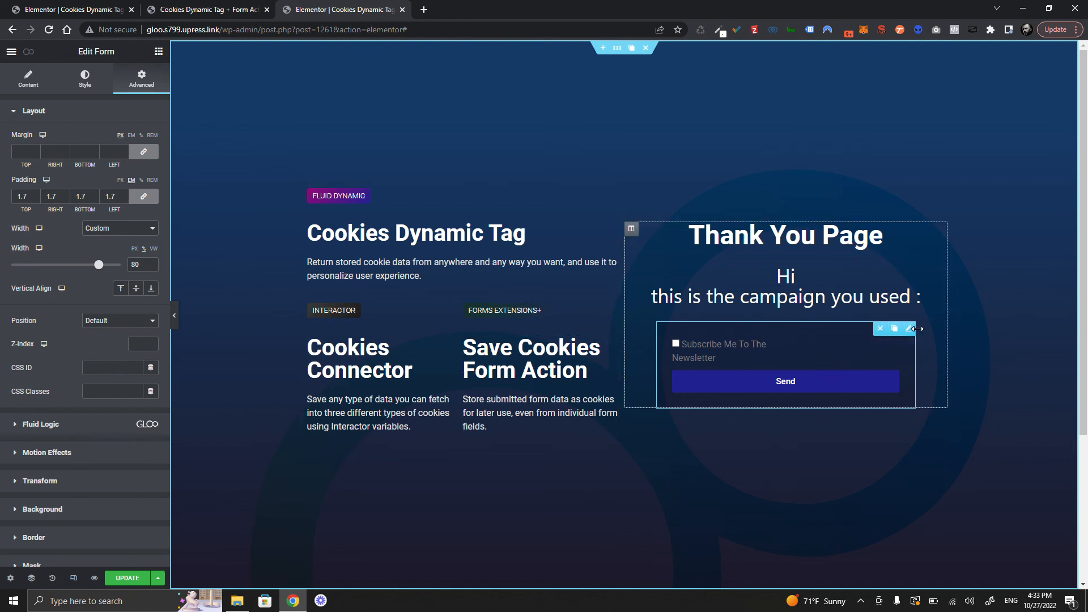
# - Enable Fluid Logic on the form using the 'My cookie is Mycampaign' chain with action Hide
pyautogui.scroll(-2, 113, 434)
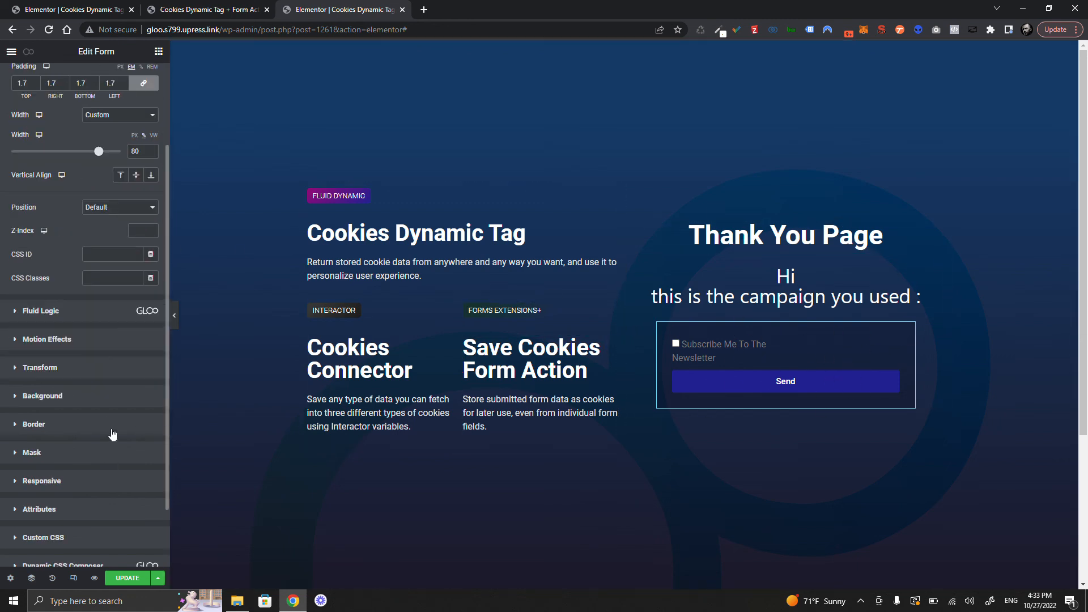
pyautogui.click(78, 317)
pyautogui.click(152, 165)
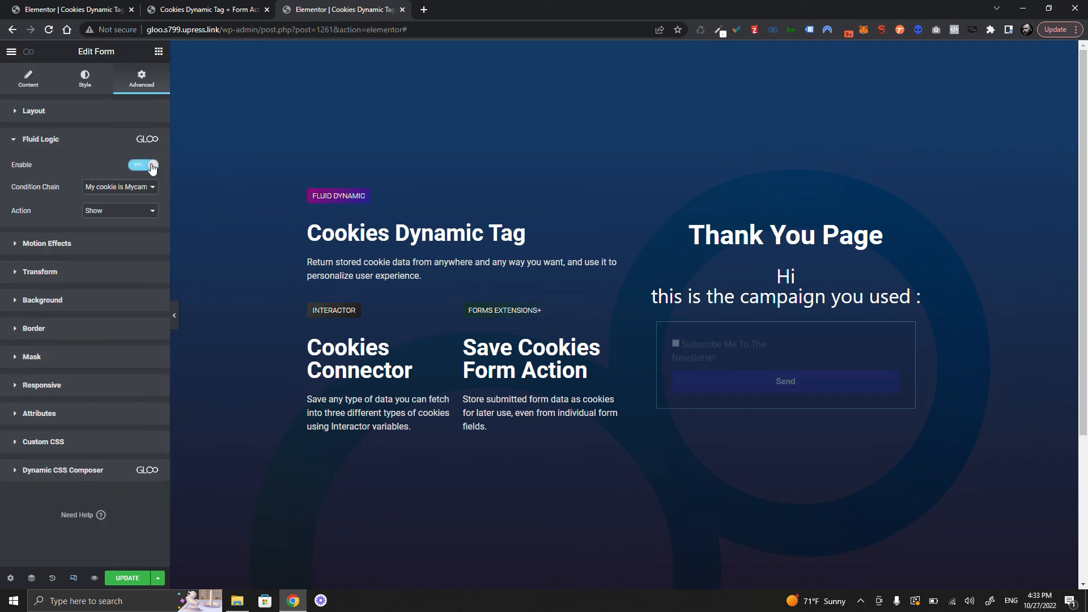
pyautogui.click(131, 189)
pyautogui.click(130, 198)
pyautogui.click(119, 211)
pyautogui.click(114, 230)
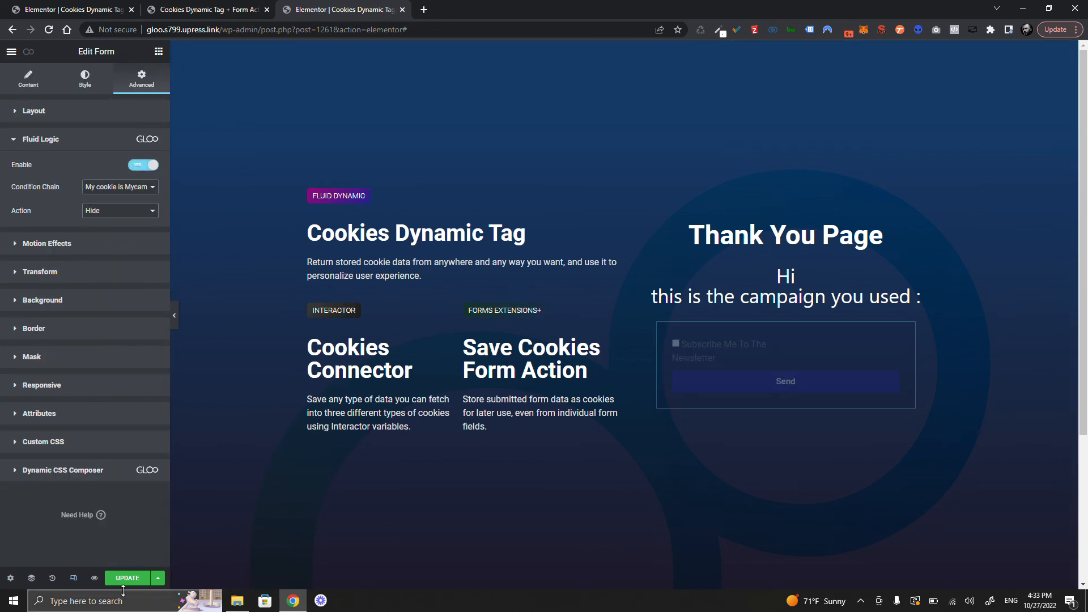
# - On the live page, fill in the form's e-mail and phone fields and submit it
pyautogui.hotkey('ctrl', 'shift', 'Tab')
pyautogui.press('Tab')
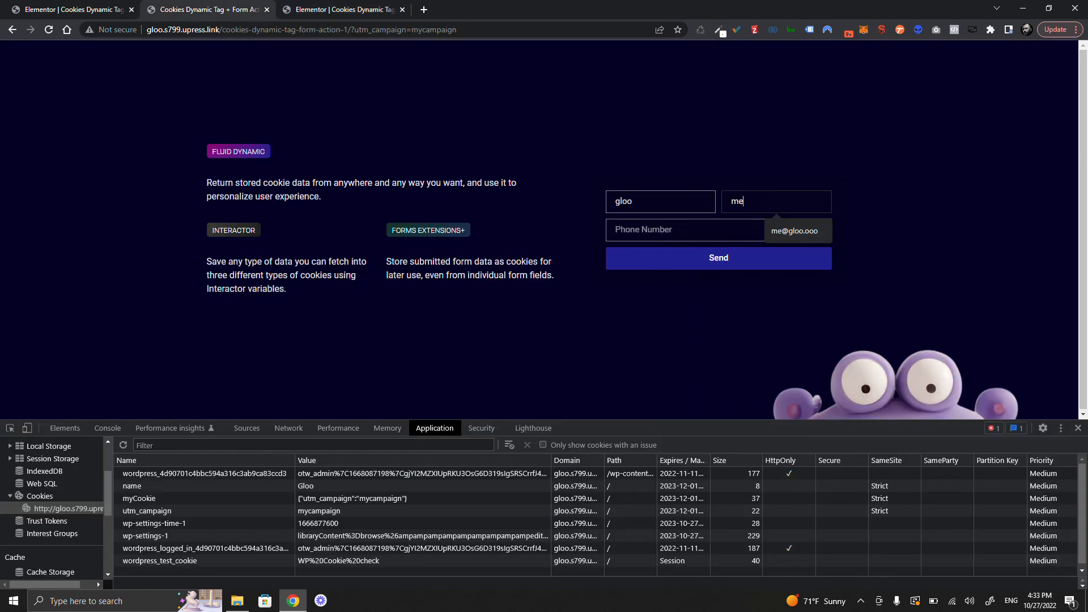
pyautogui.press('Tab')
pyautogui.write('5')
pyautogui.click(717, 260)
pyautogui.click(706, 262)
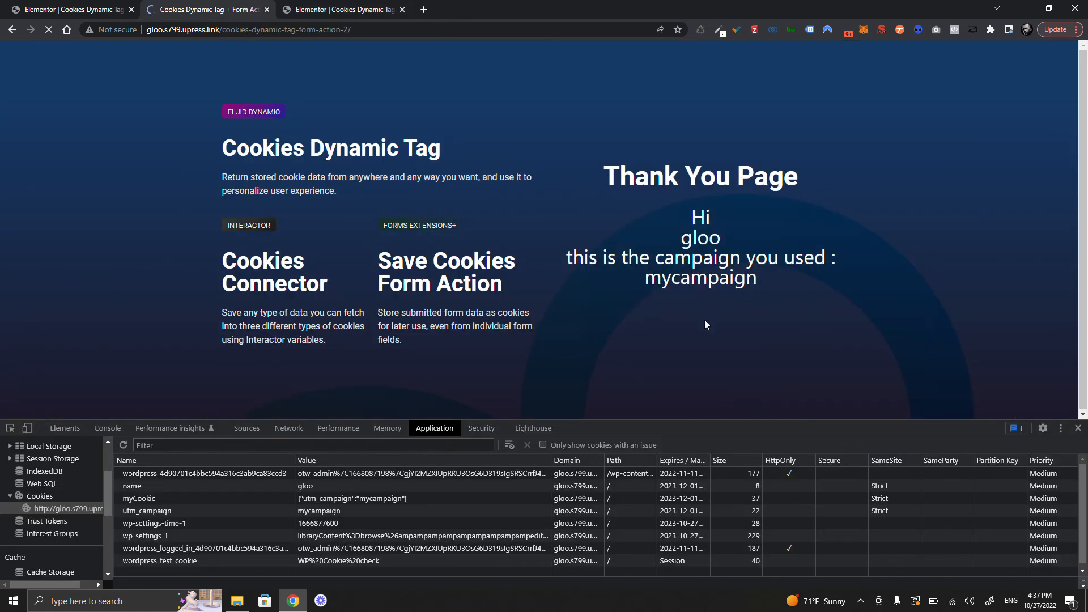
# - Switch the form's Fluid Logic action to Show, save, and reload the Thank You page
pyautogui.click(353, 5)
pyautogui.click(128, 208)
pyautogui.click(121, 223)
pyautogui.click(136, 584)
pyautogui.click(191, 6)
pyautogui.click(48, 29)
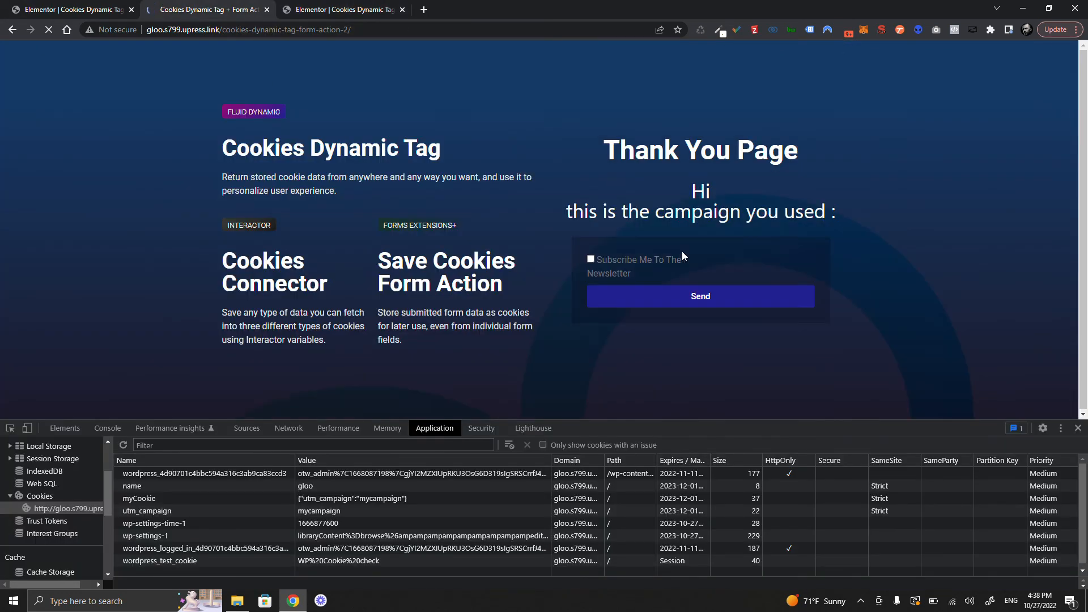